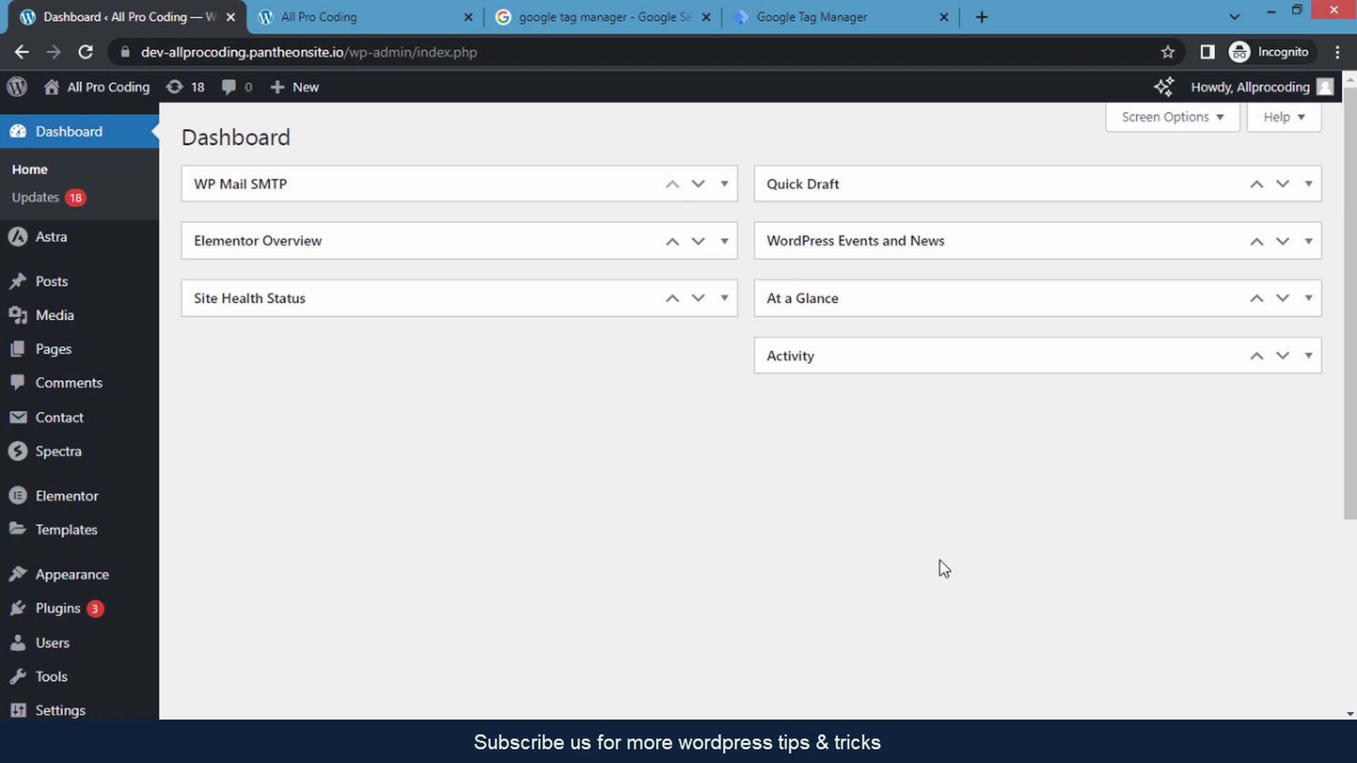
# Switch to Google Tag Manager and start a new account with the account name allprocoding
pyautogui.click(619, 3)
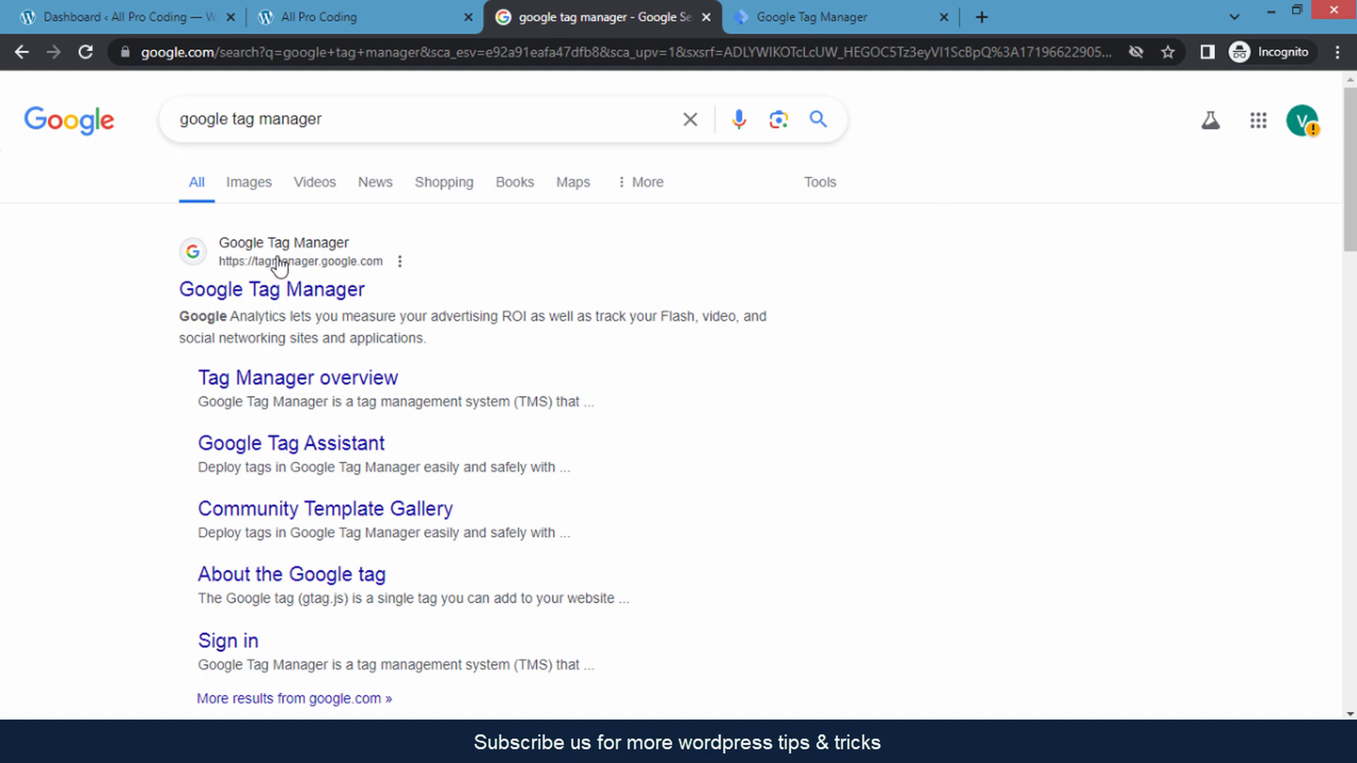
pyautogui.click(805, 7)
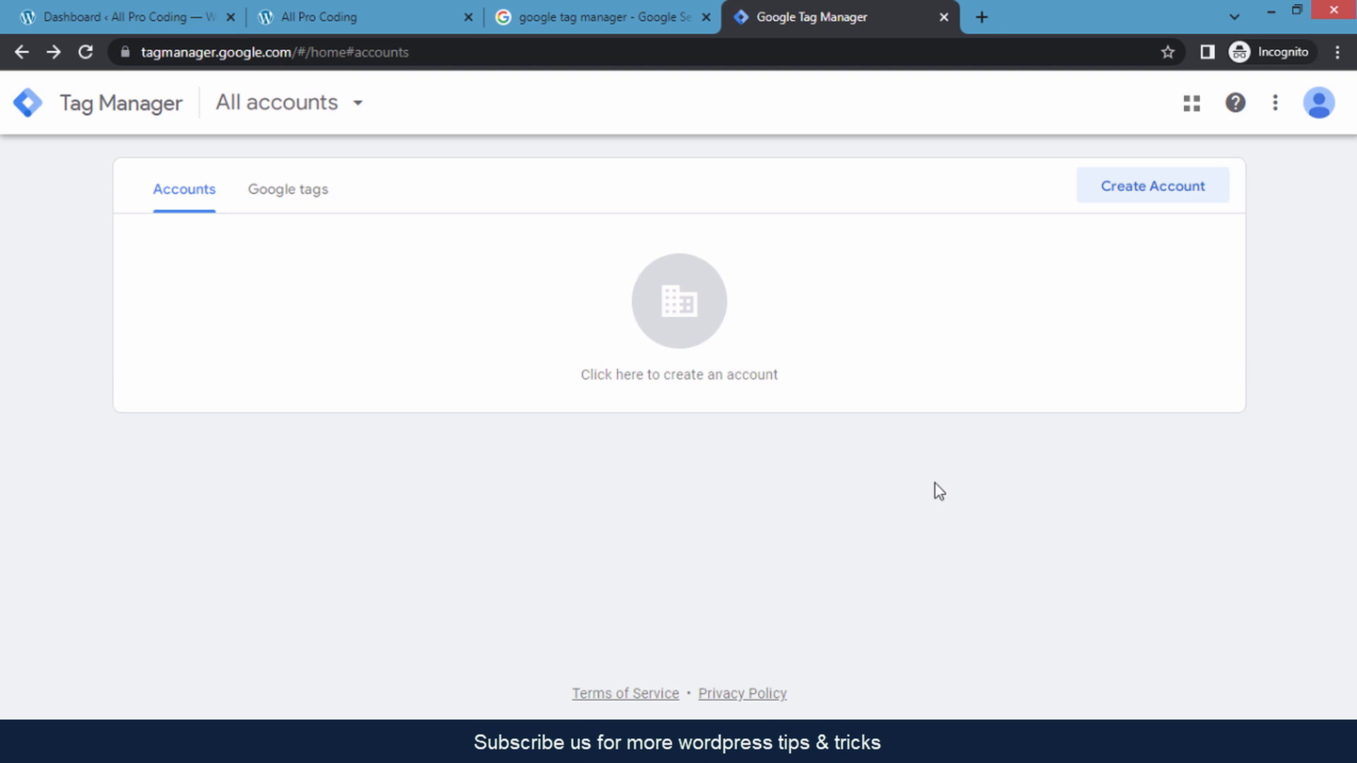
pyautogui.click(1104, 206)
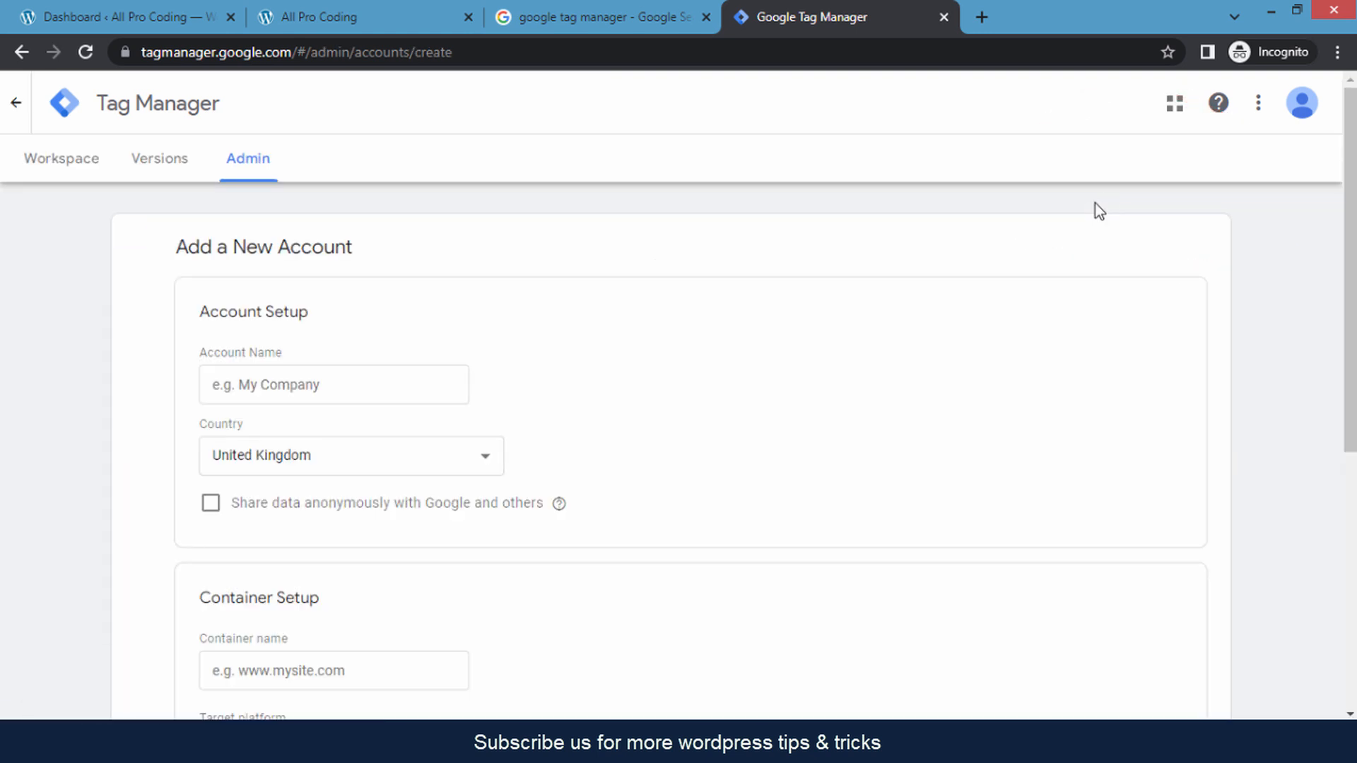
pyautogui.scroll(-1, 679, 242)
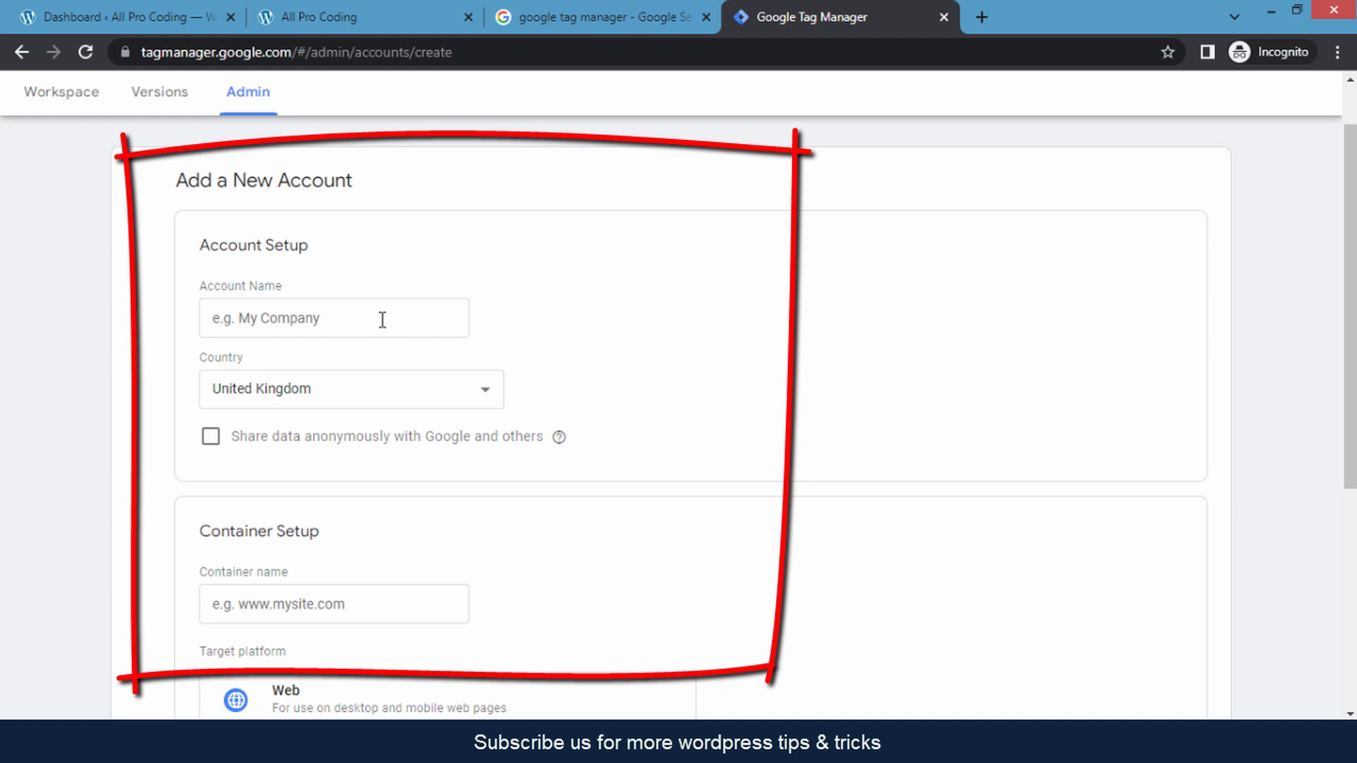
pyautogui.click(275, 324)
pyautogui.write('allprocoding')
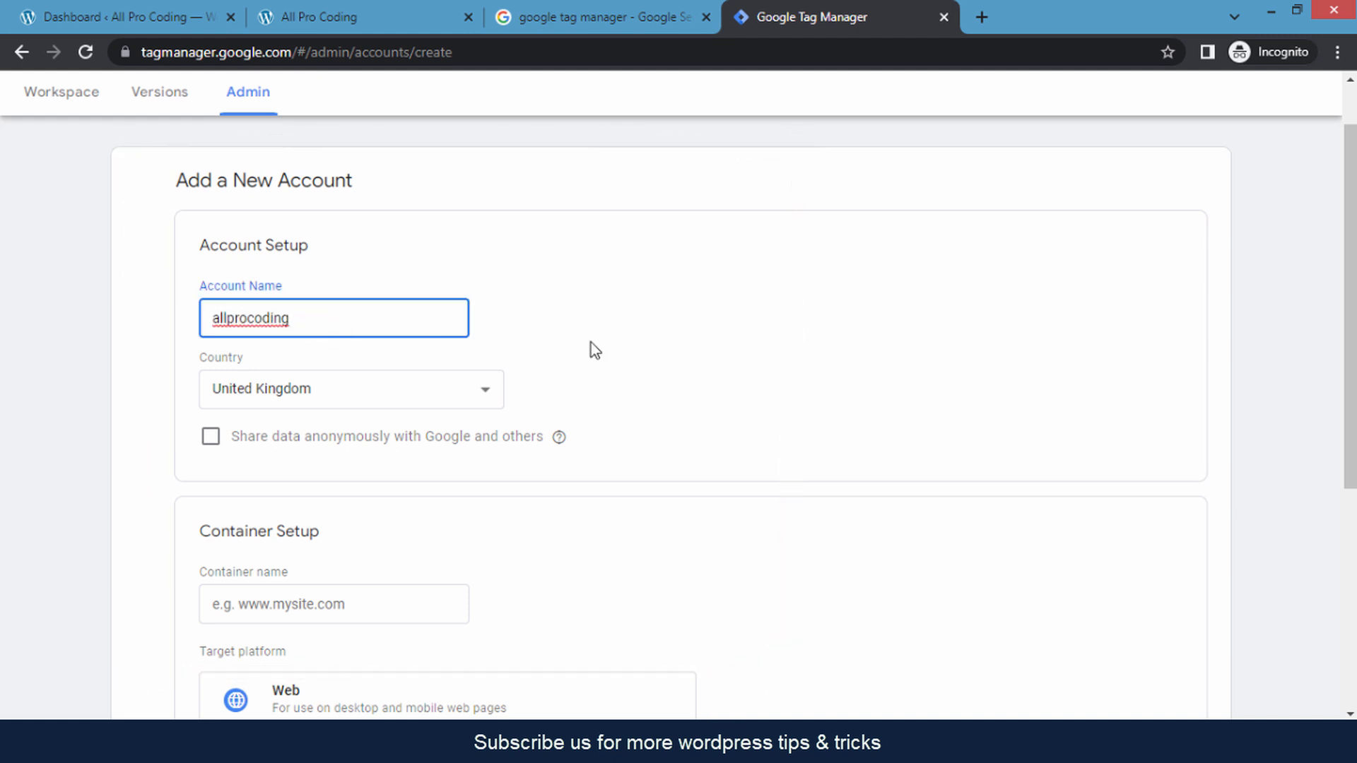
# Set the new account's country to India
pyautogui.scroll(-1, 603, 350)
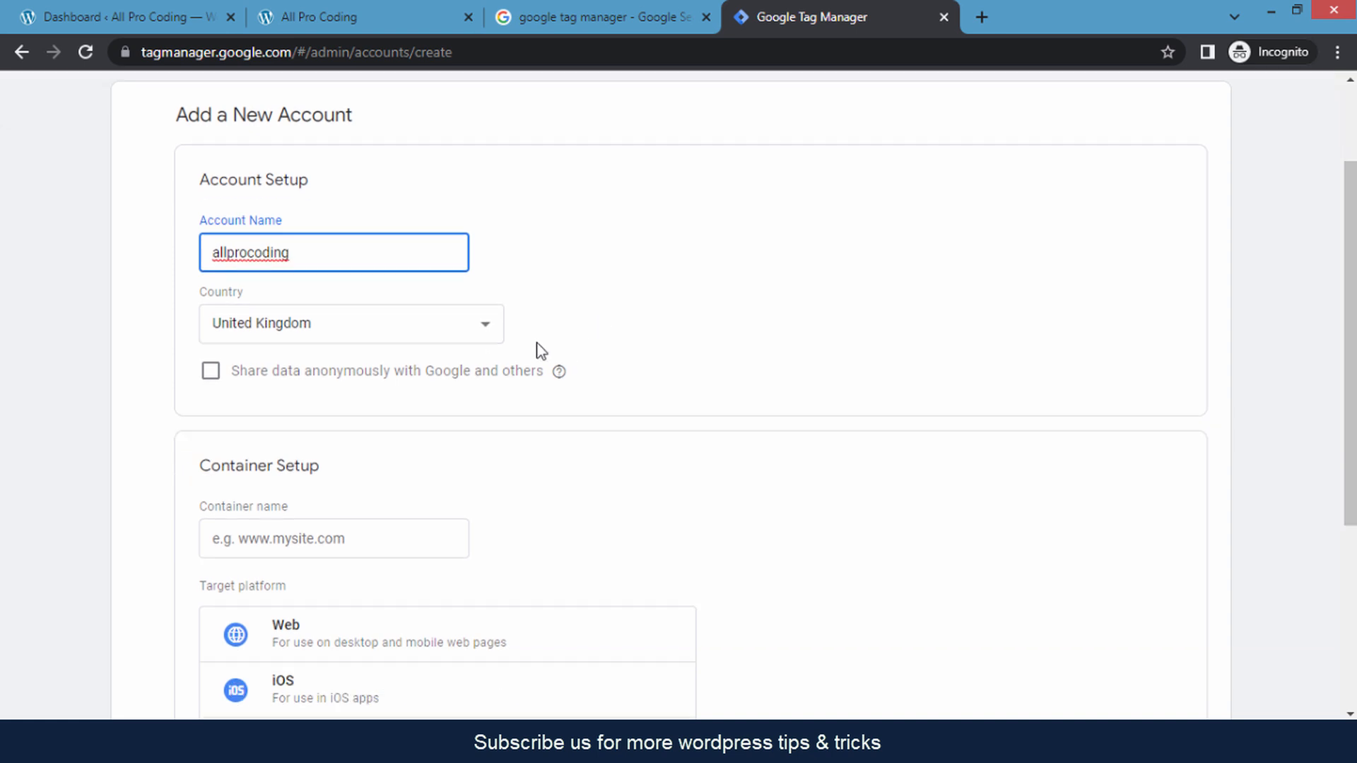
pyautogui.click(473, 339)
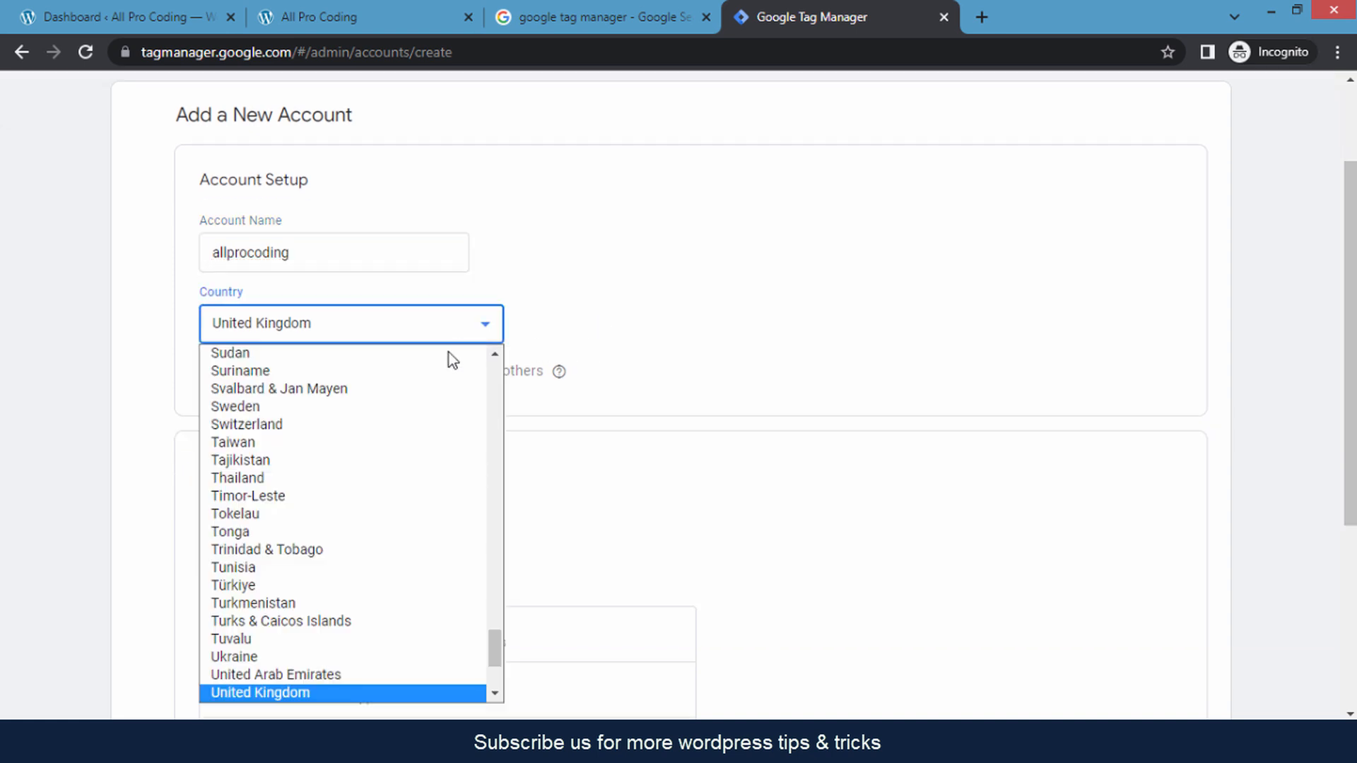
pyautogui.press('i')
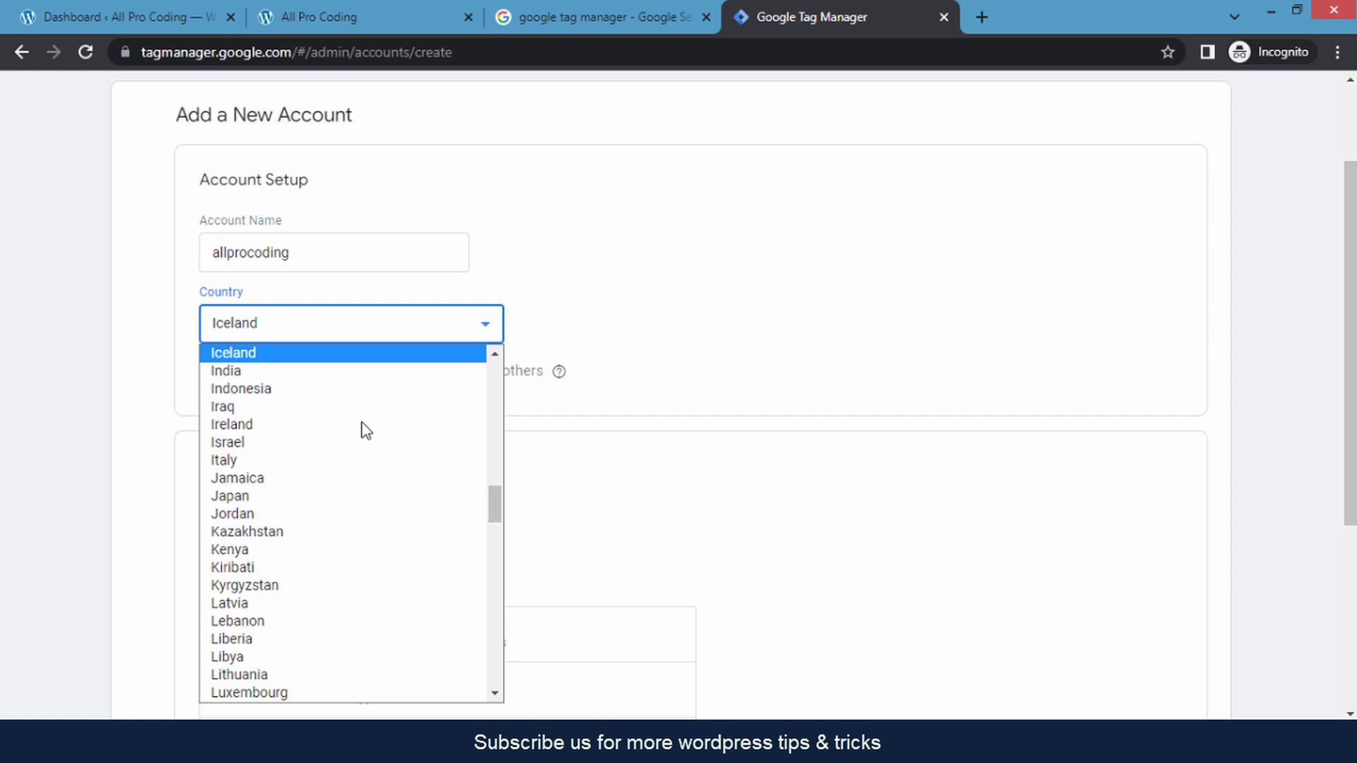
pyautogui.click(272, 371)
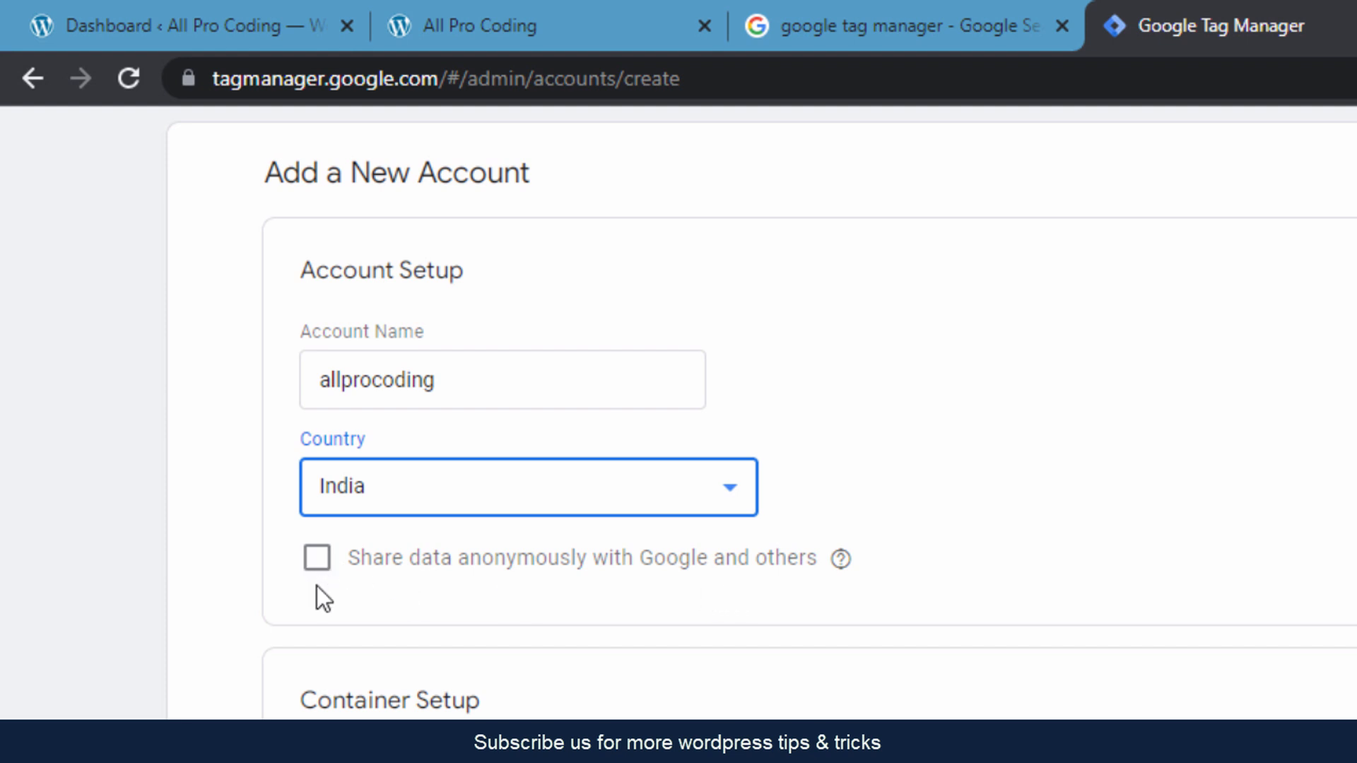
# Copy the All Pro Coding website's address for use in the container setup, and return to the account form
pyautogui.scroll(-3, 861, 495)
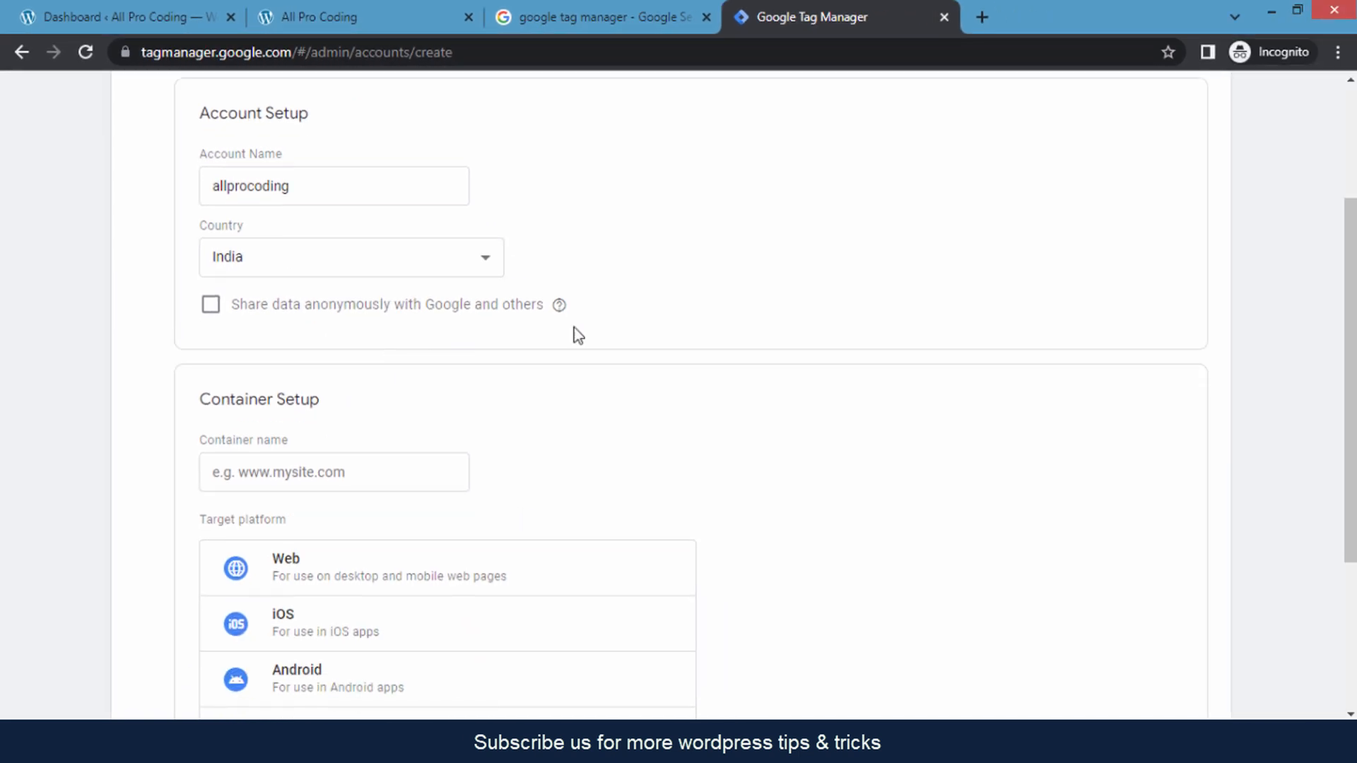
pyautogui.scroll(-2, 579, 335)
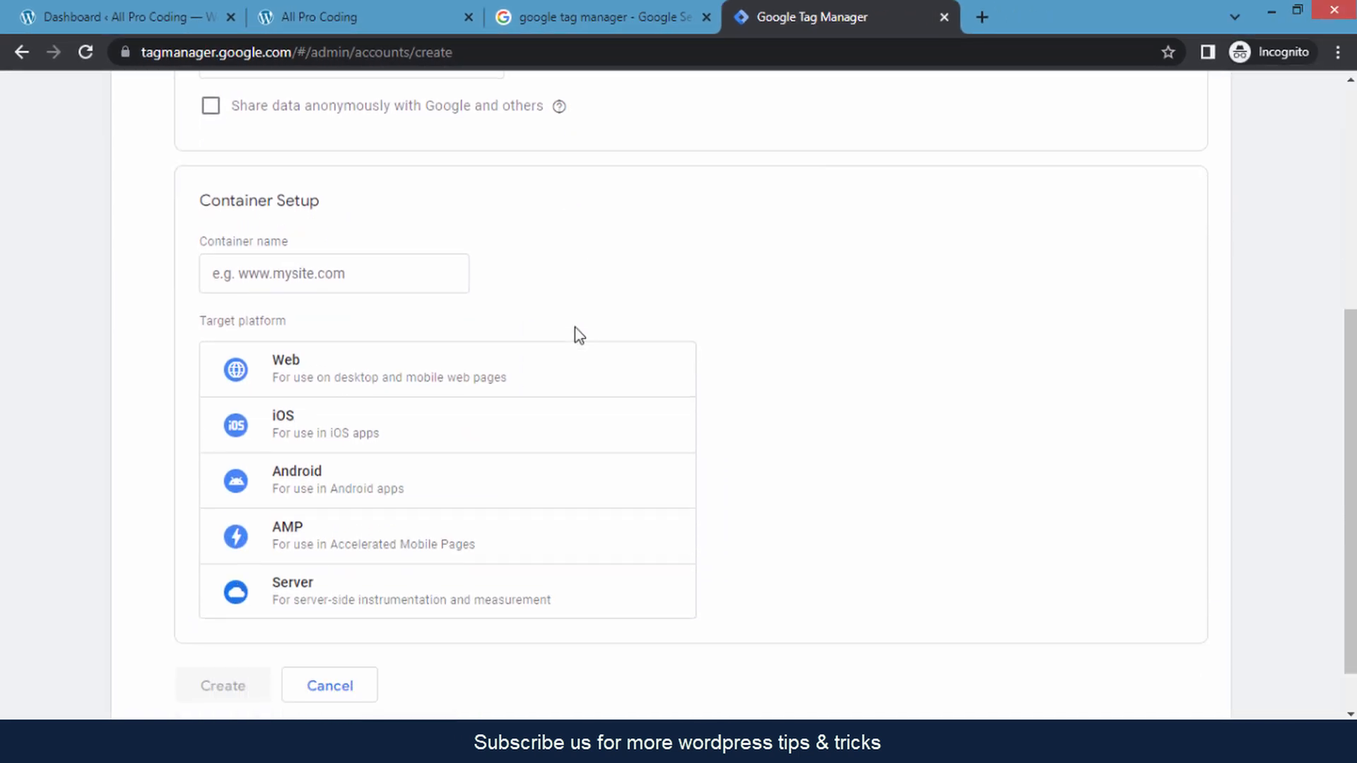
pyautogui.moveTo(261, 211); pyautogui.dragTo(330, 219)
pyautogui.click(330, 217)
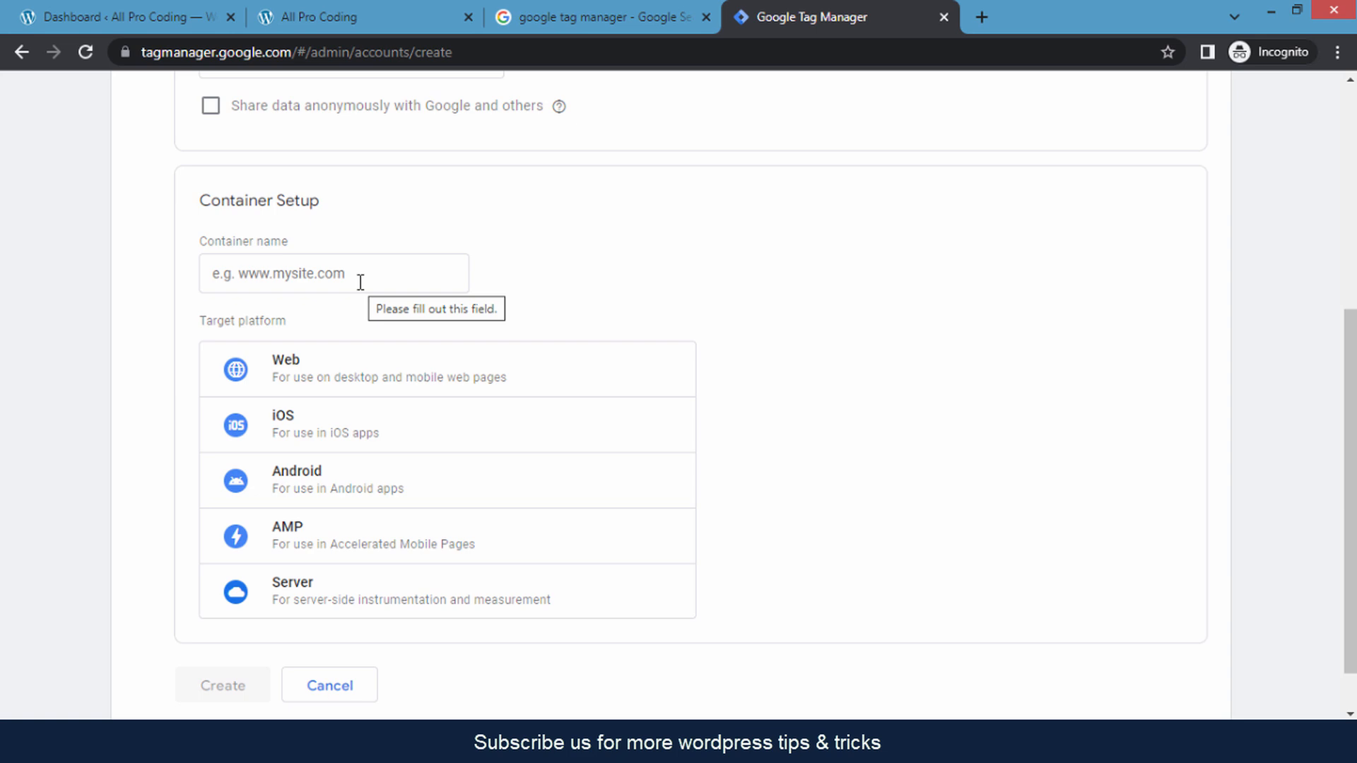
pyautogui.click(333, 20)
pyautogui.click(308, 53)
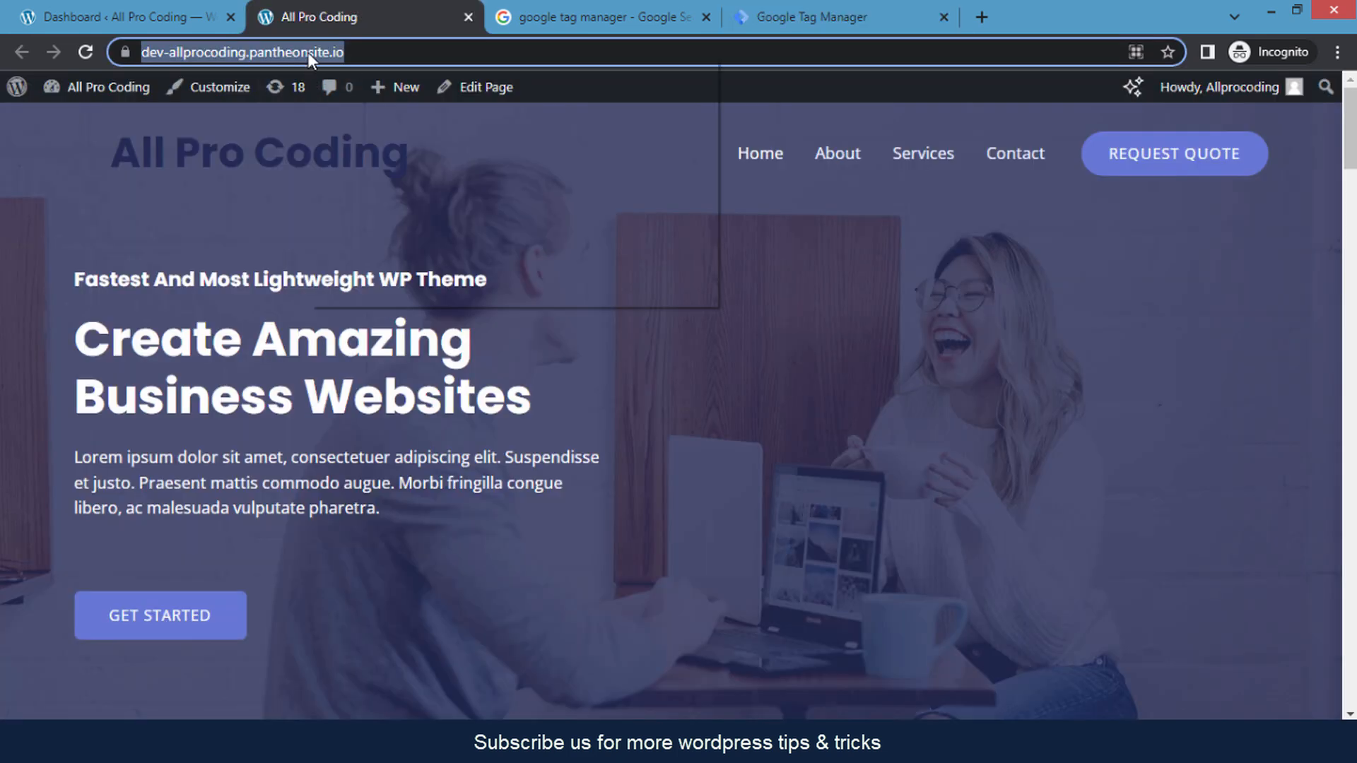
pyautogui.rightClick(308, 52)
pyautogui.click(353, 122)
pyautogui.click(781, 9)
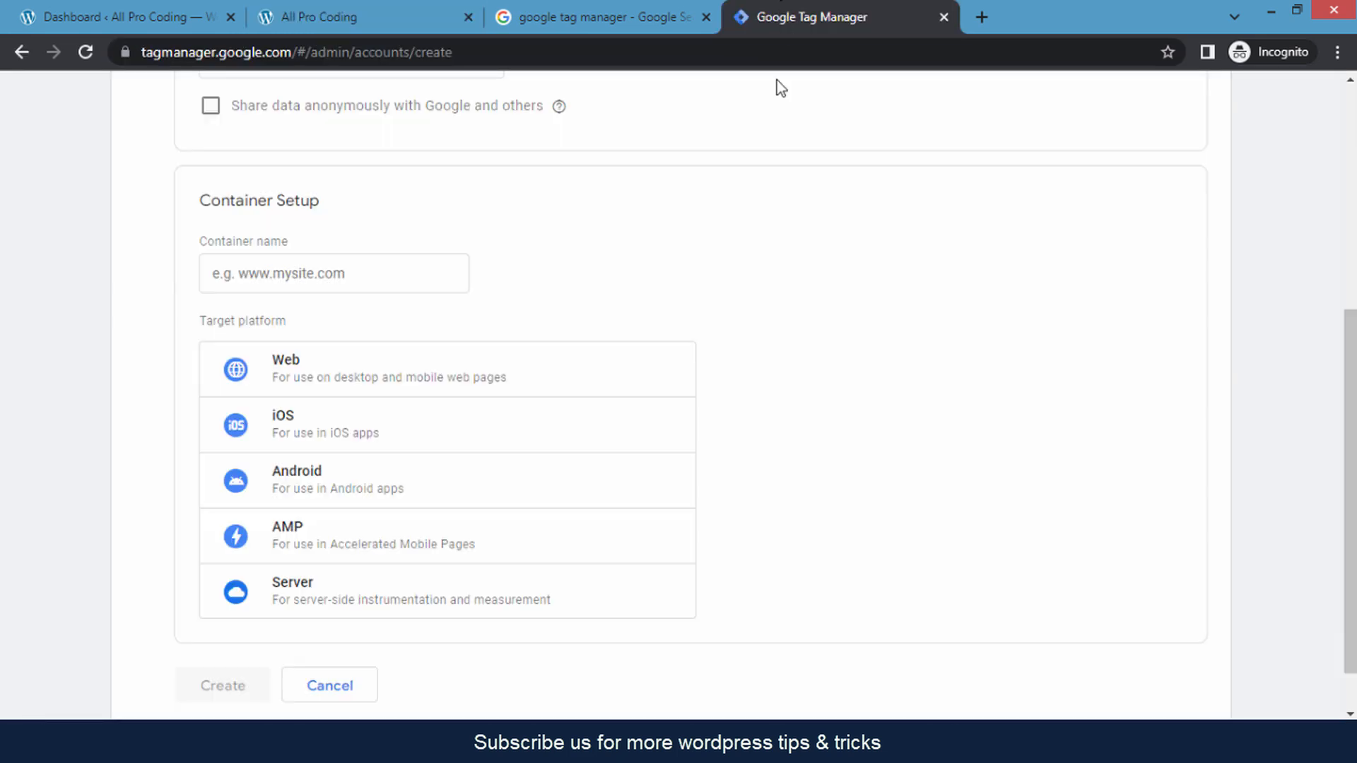
pyautogui.rightClick(271, 283)
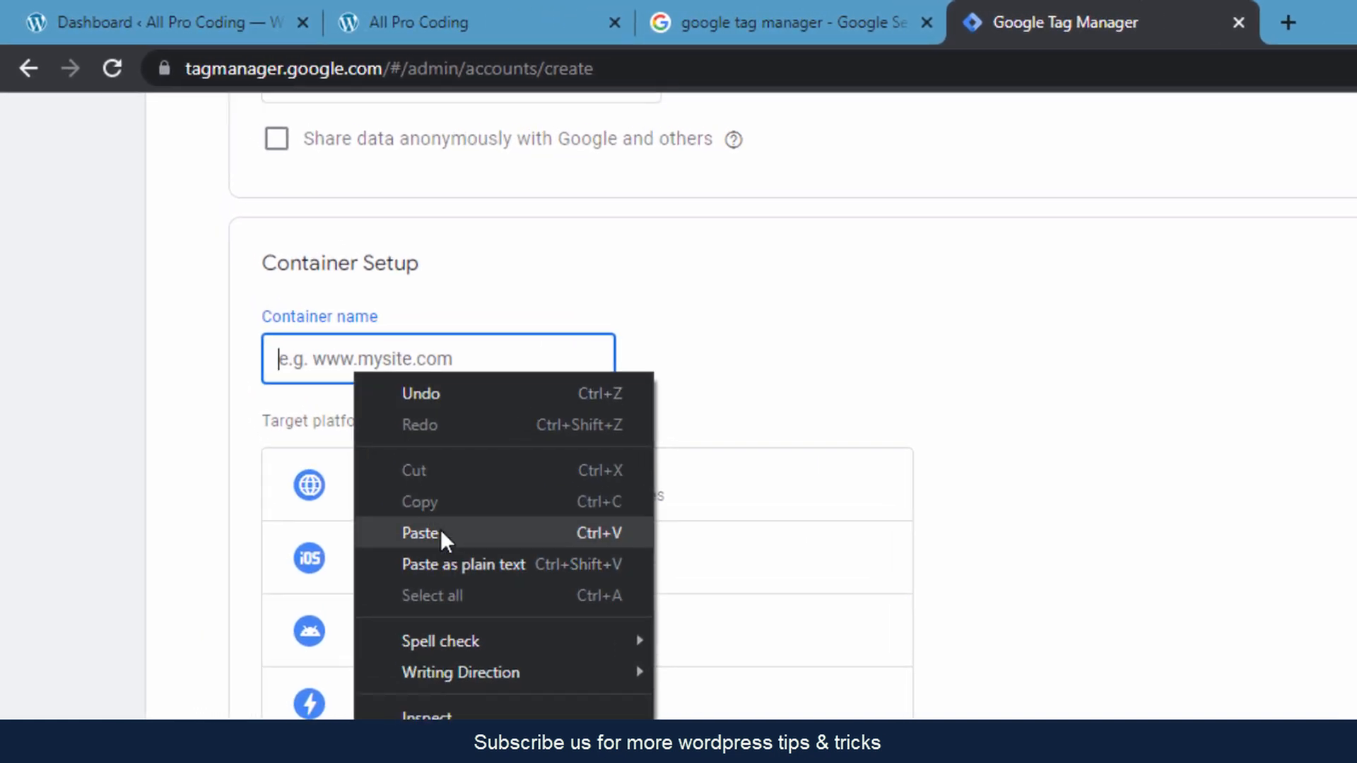
pyautogui.click(424, 534)
pyautogui.moveTo(292, 357); pyautogui.dragTo(202, 382)
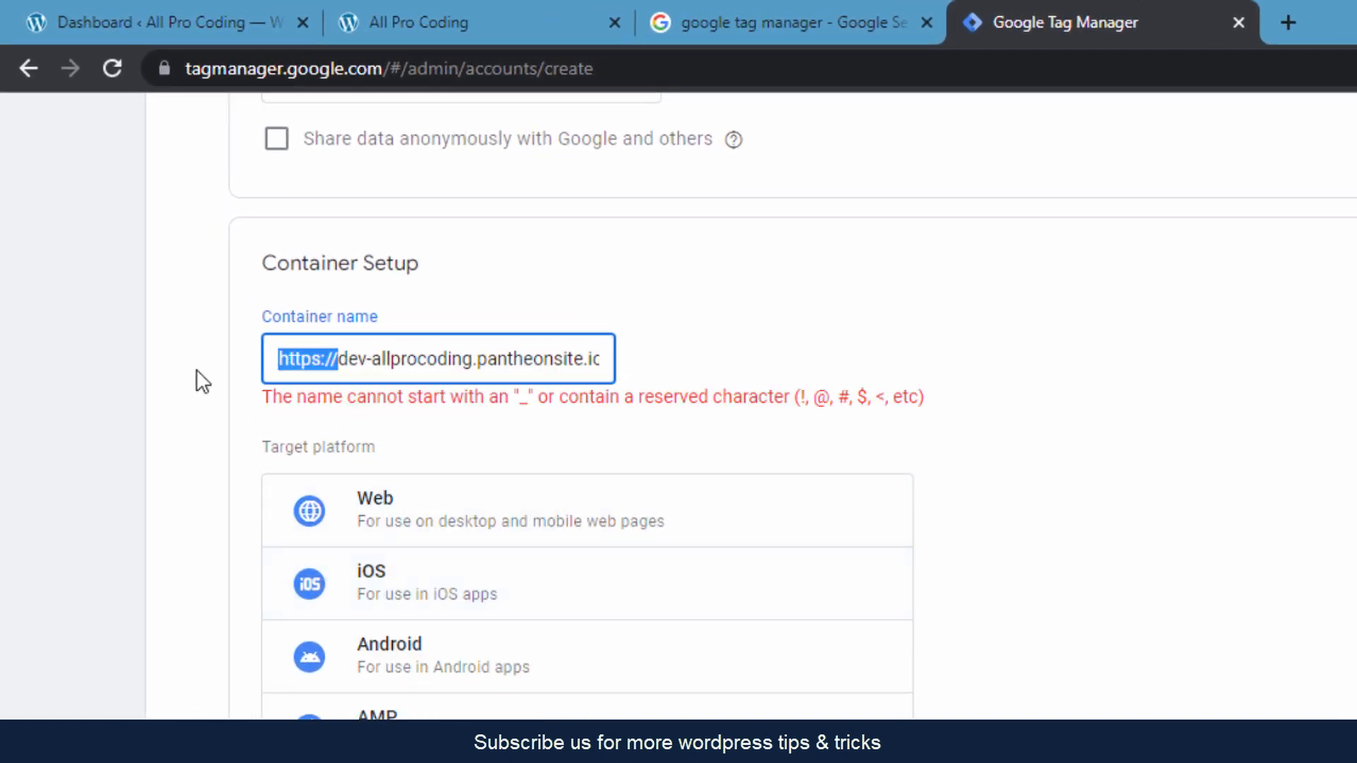
pyautogui.press('BackSpace')
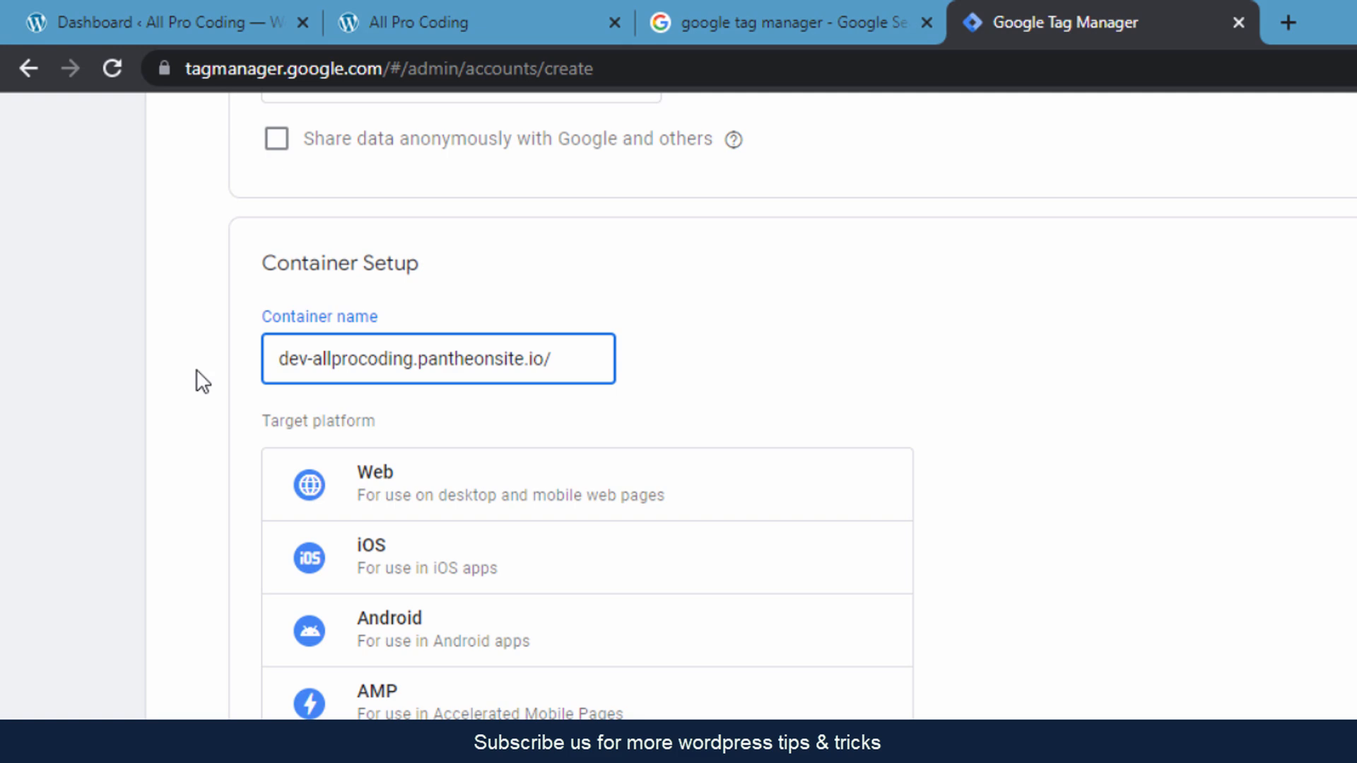
pyautogui.write('www')
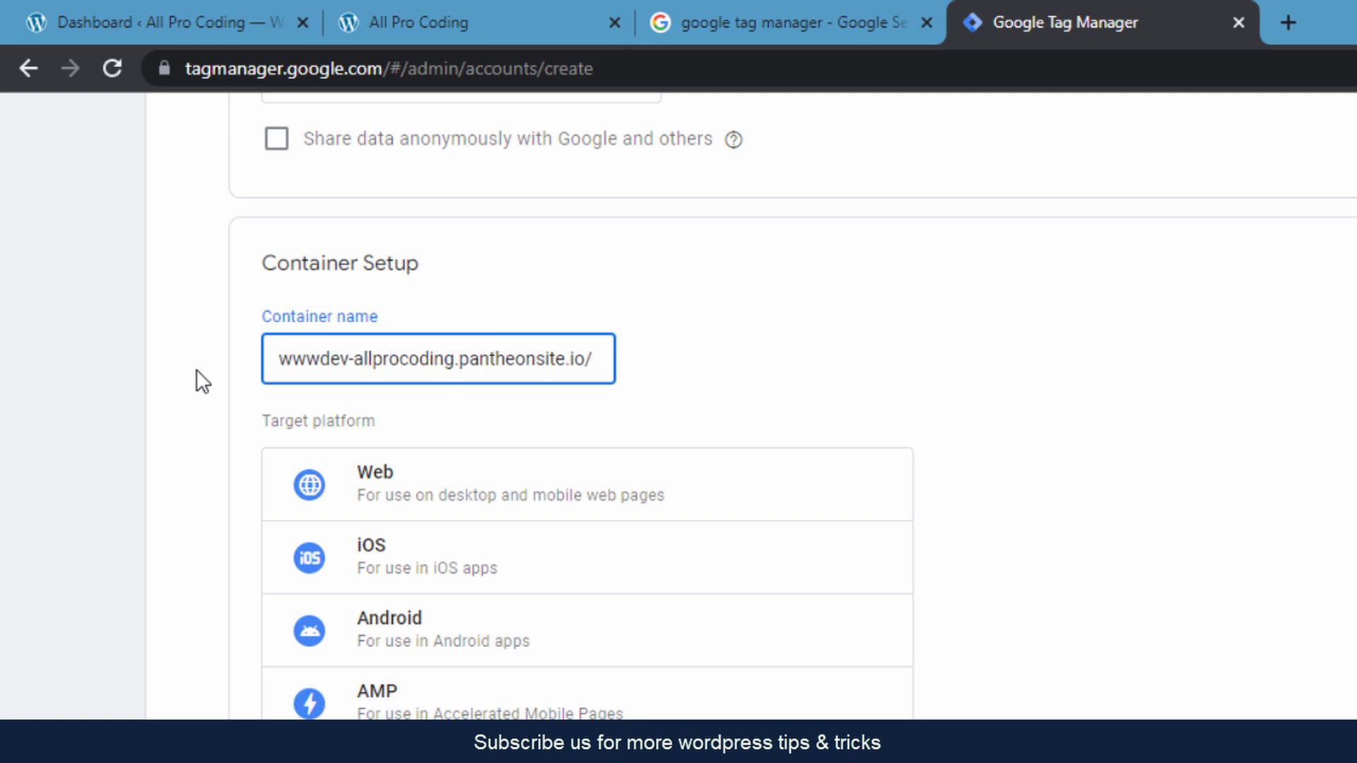
pyautogui.write('.')
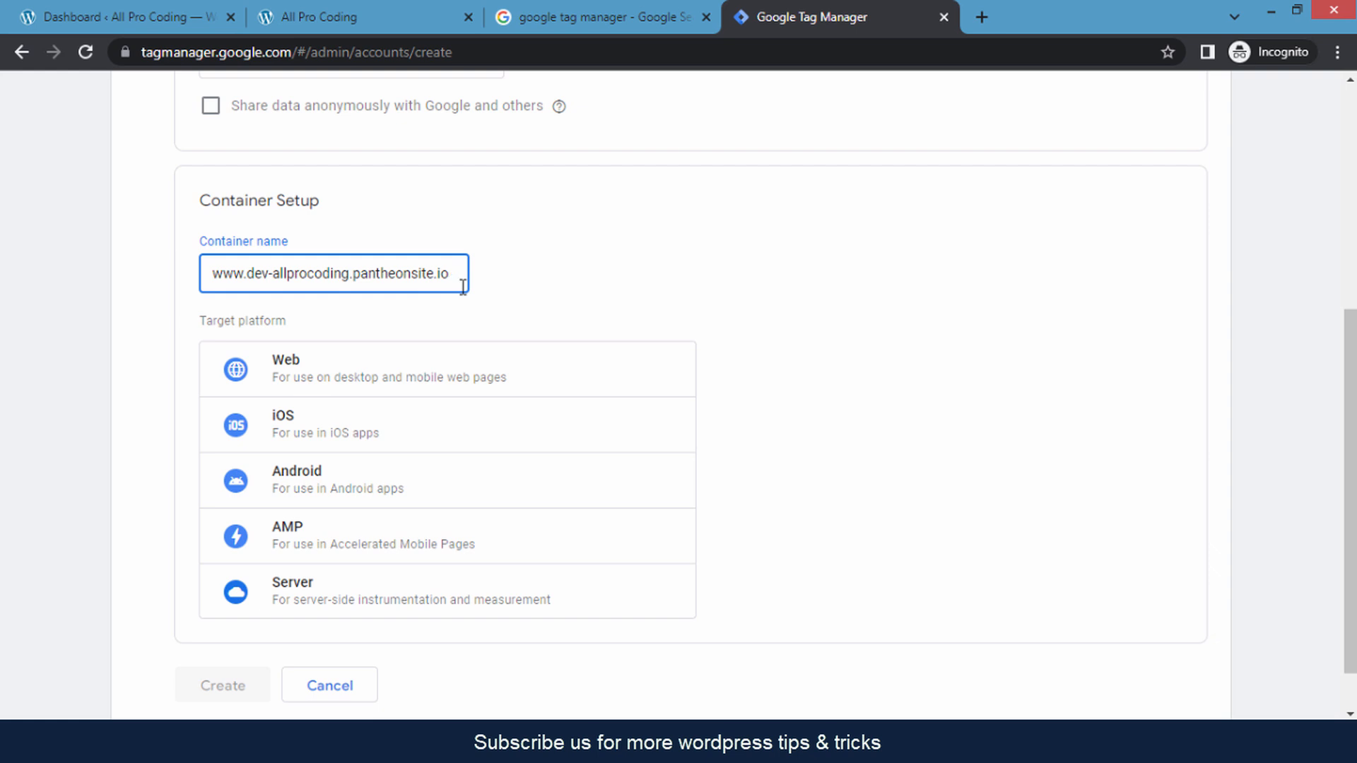
pyautogui.click(645, 318)
# Create the account with Web as the target platform, accepting the Terms of Service Agreement and the Data Processing Terms
pyautogui.scroll(-1, 636, 315)
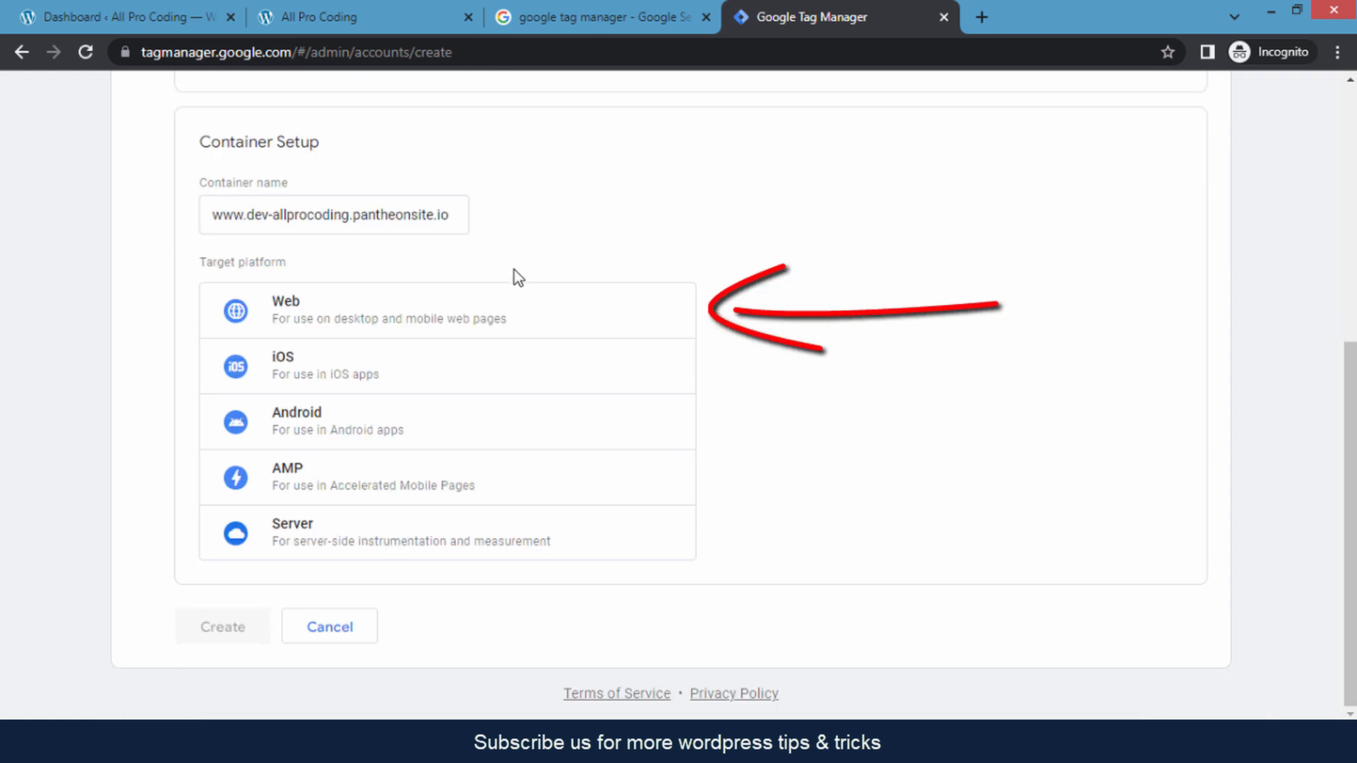
pyautogui.click(399, 320)
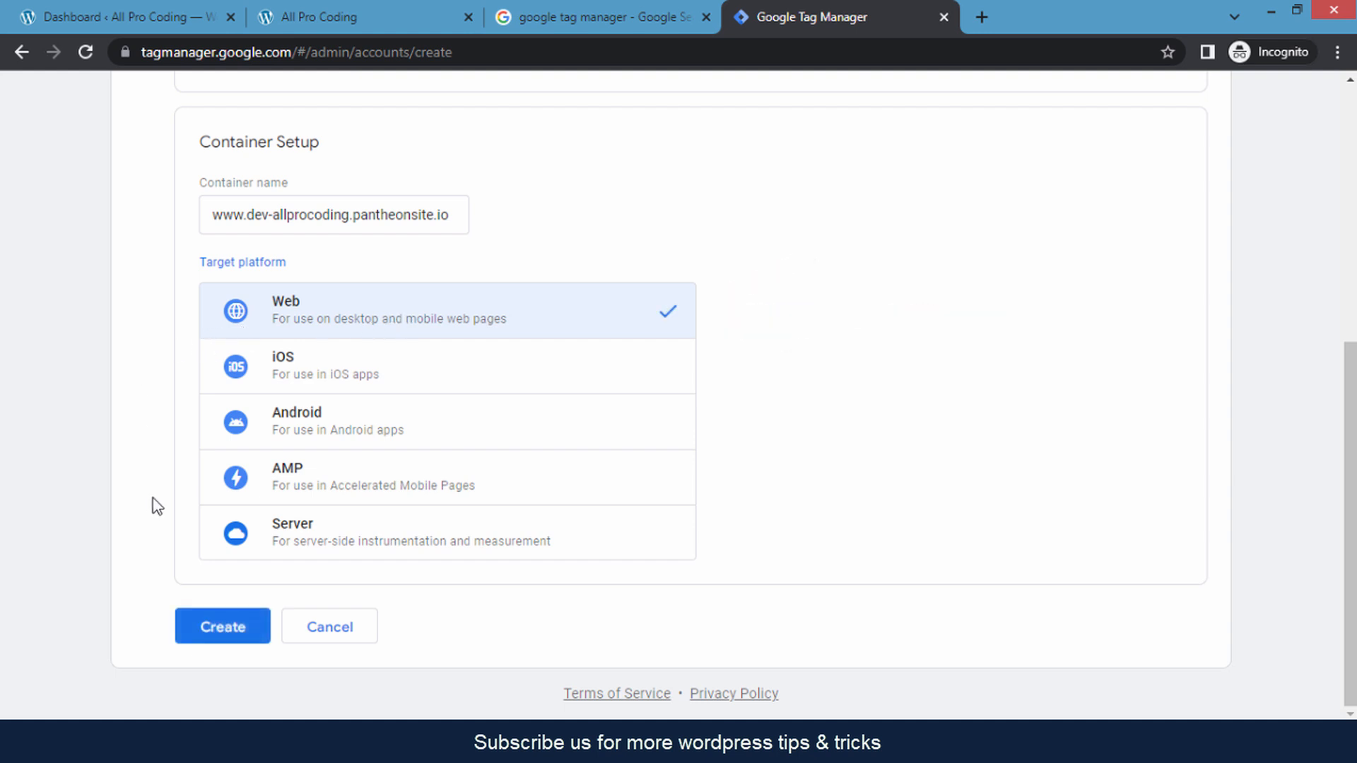
pyautogui.click(232, 637)
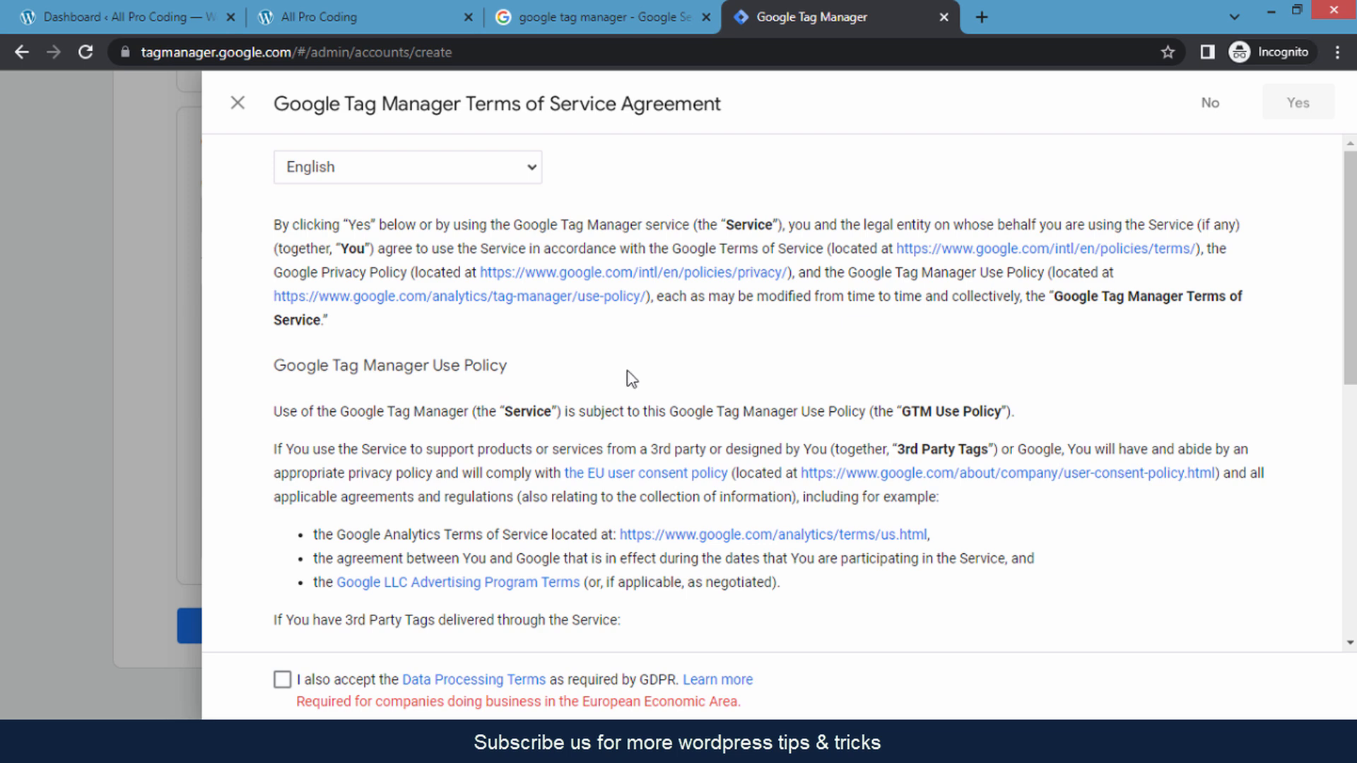
pyautogui.click(283, 695)
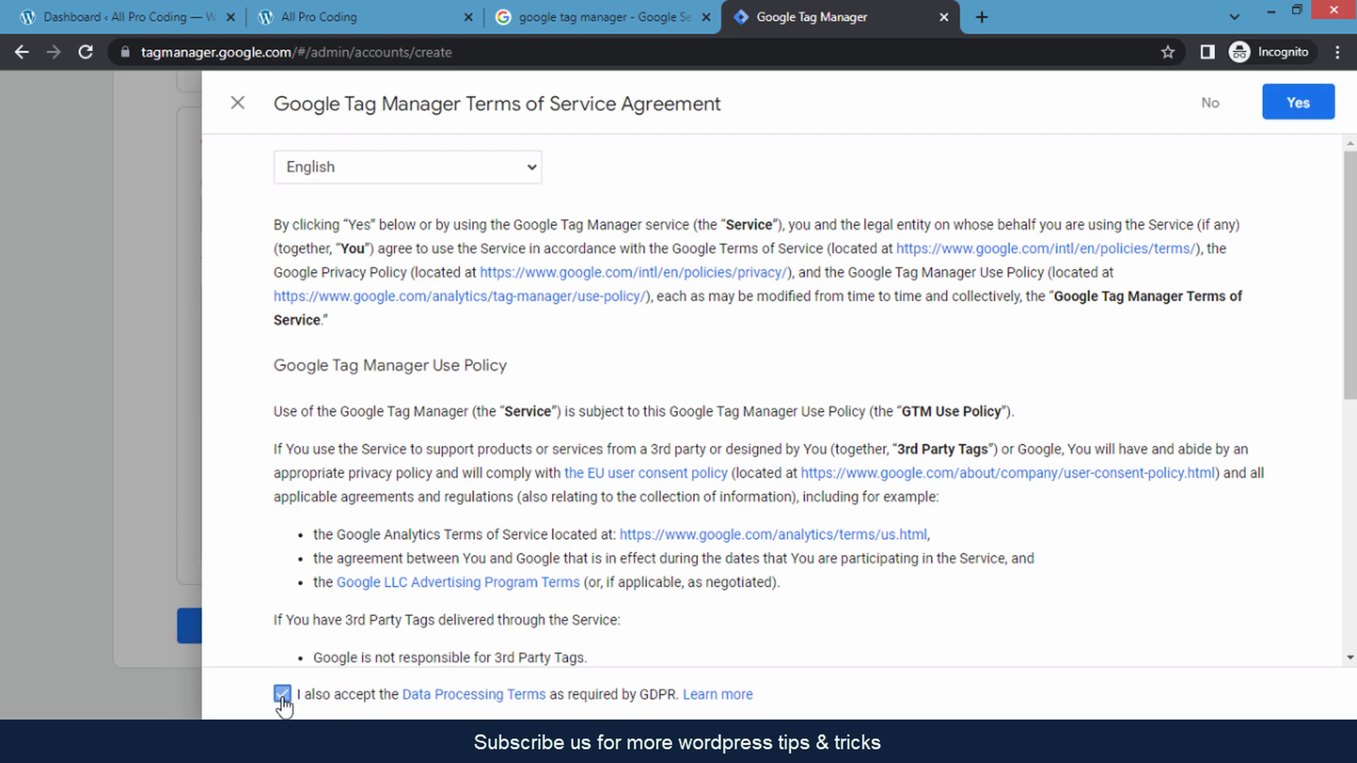
pyautogui.click(1296, 106)
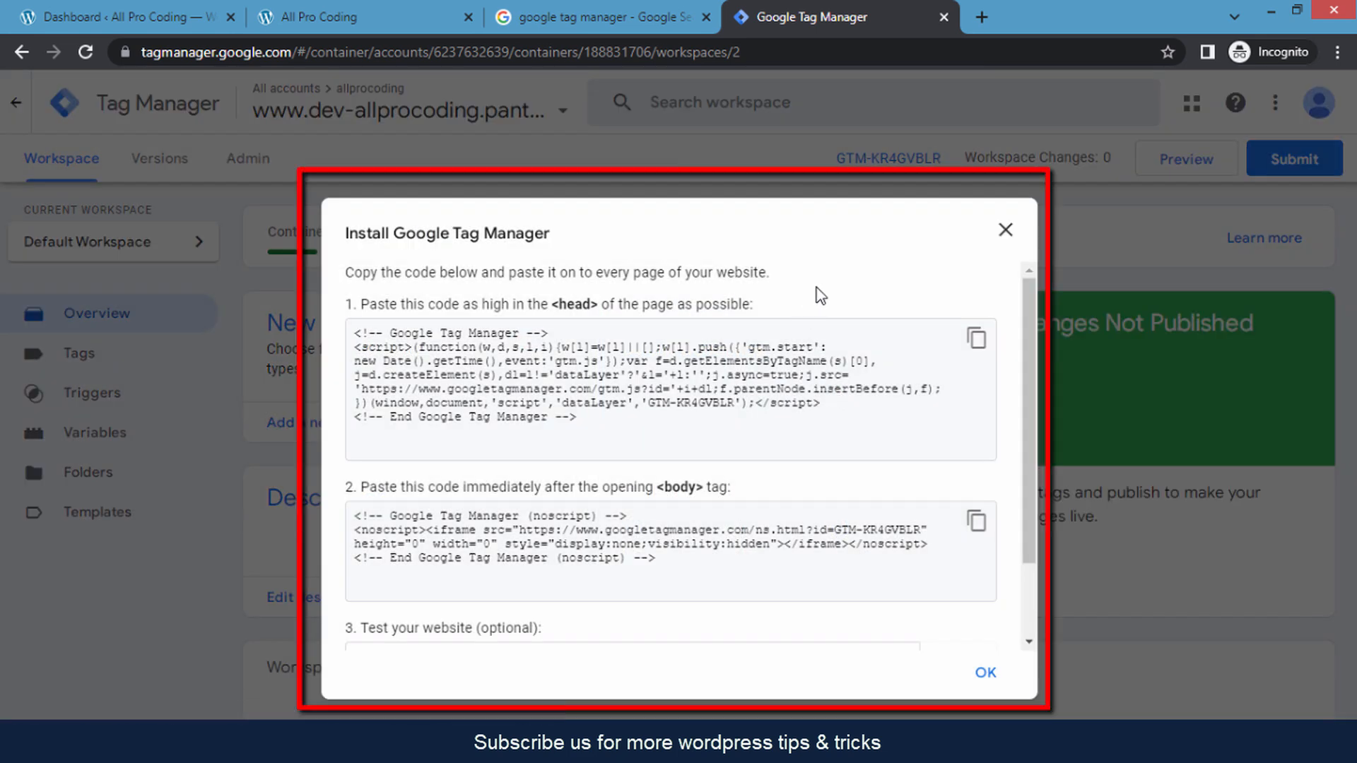
pyautogui.scroll(-1, 821, 297)
pyautogui.scroll(1, 828, 306)
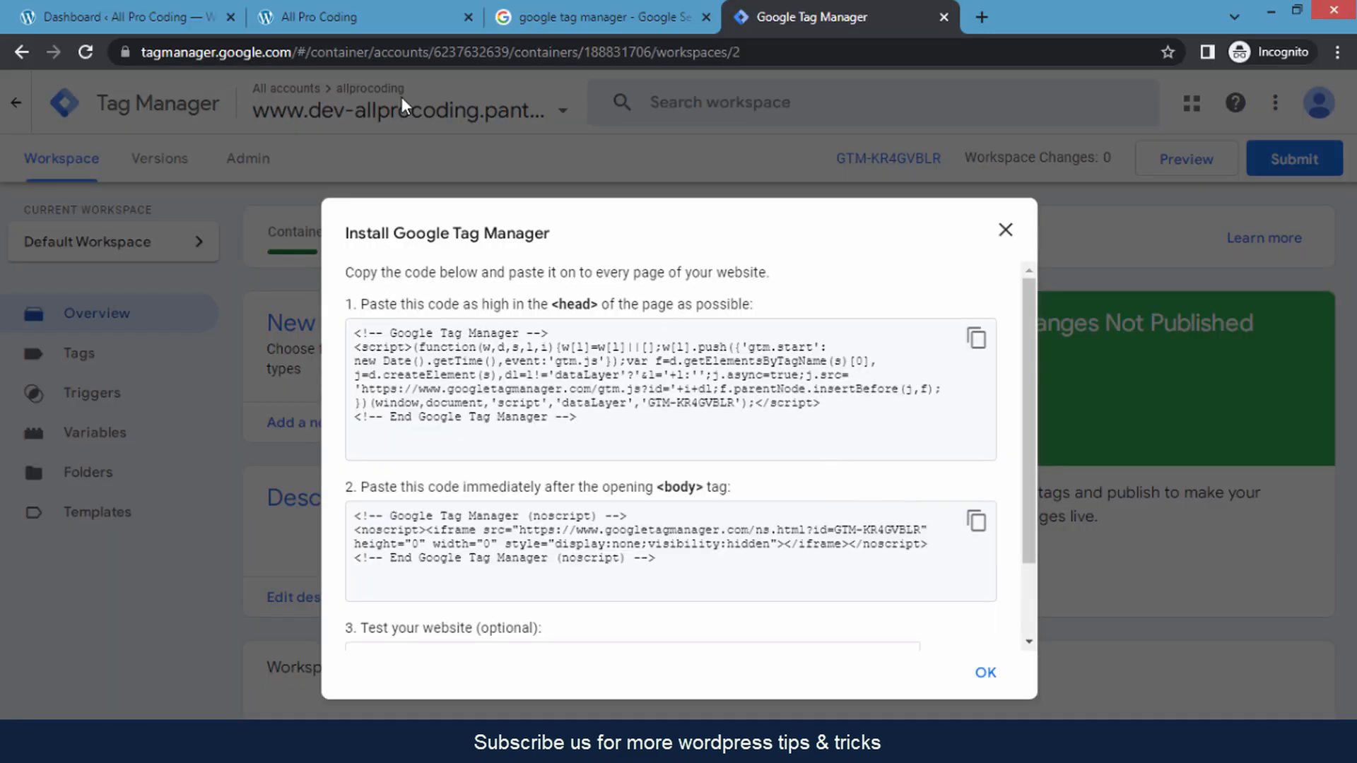
# Switch to the WordPress dashboard and open the Theme File Editor
pyautogui.click(154, 11)
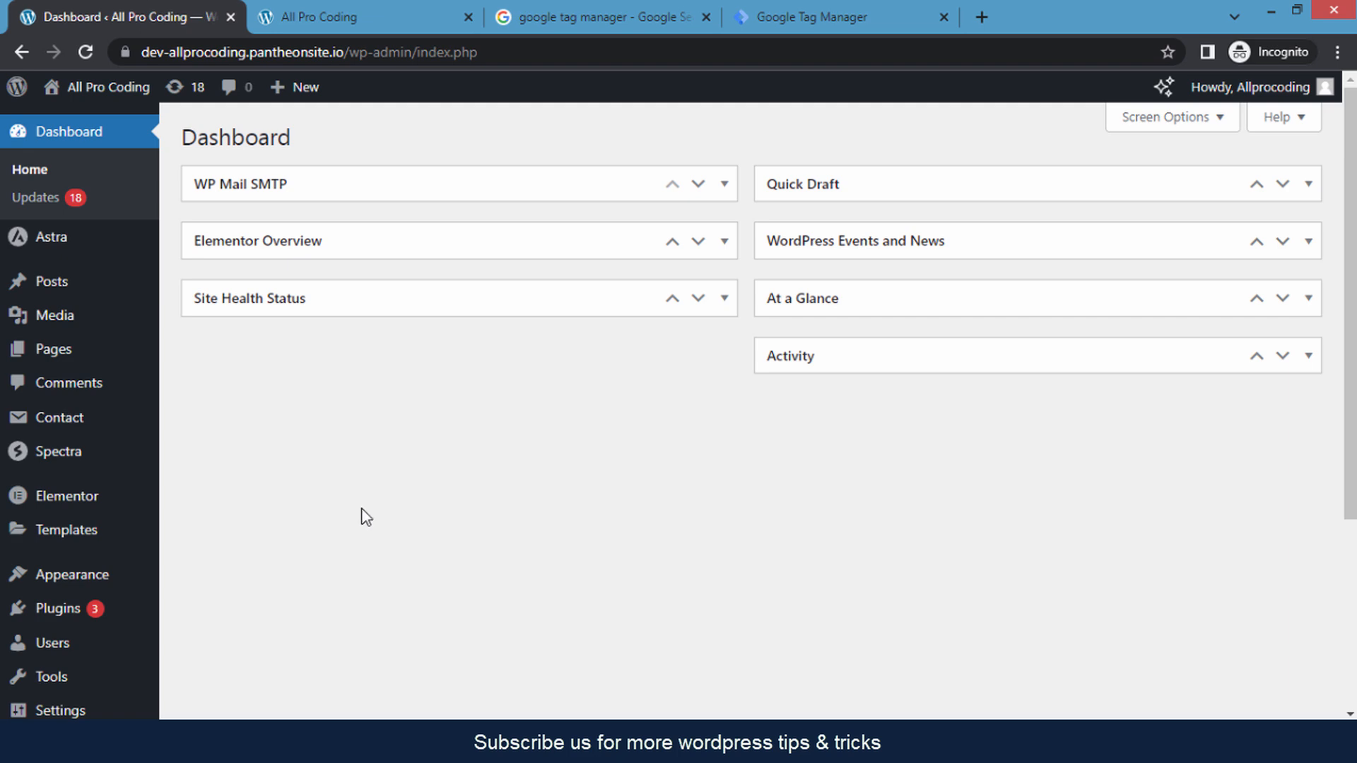
pyautogui.scroll(-2, 367, 516)
pyautogui.scroll(-1, 361, 495)
pyautogui.moveTo(102, 387)
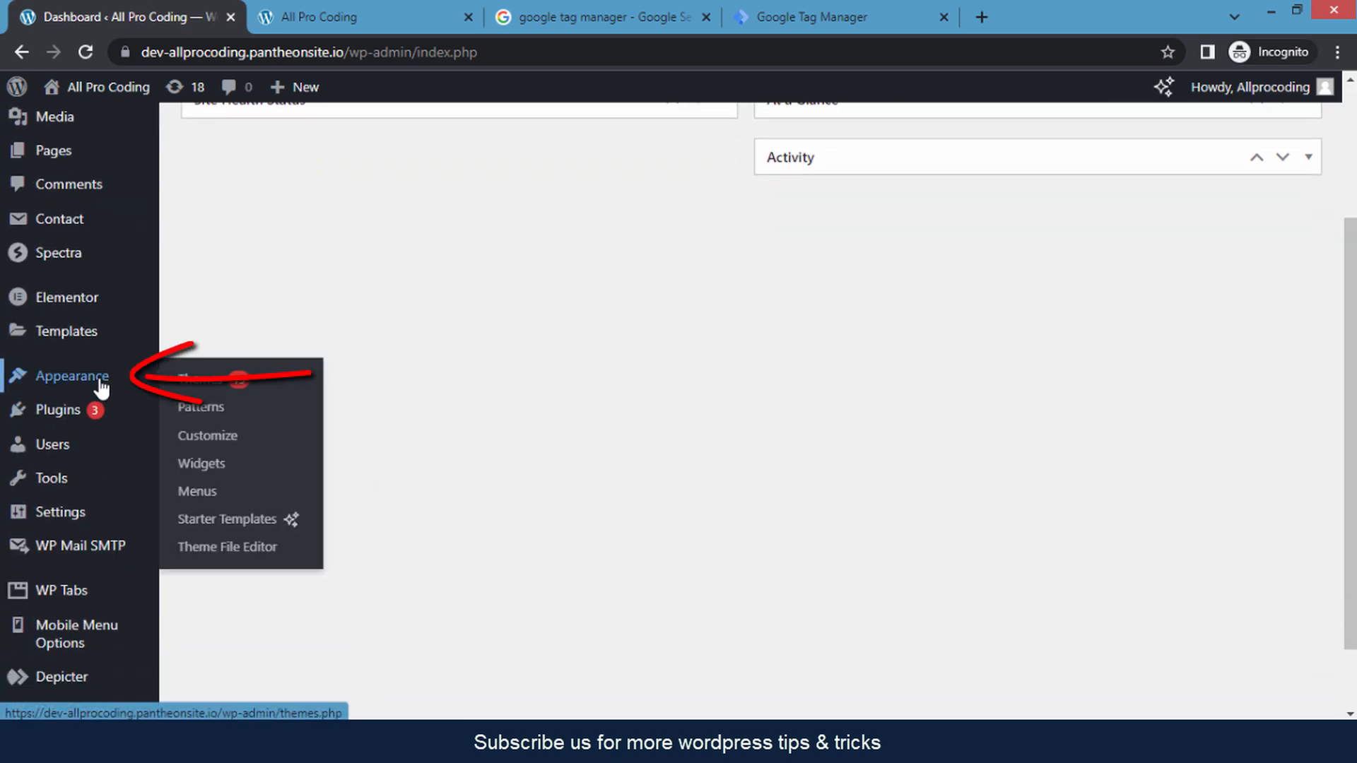
pyautogui.click(245, 560)
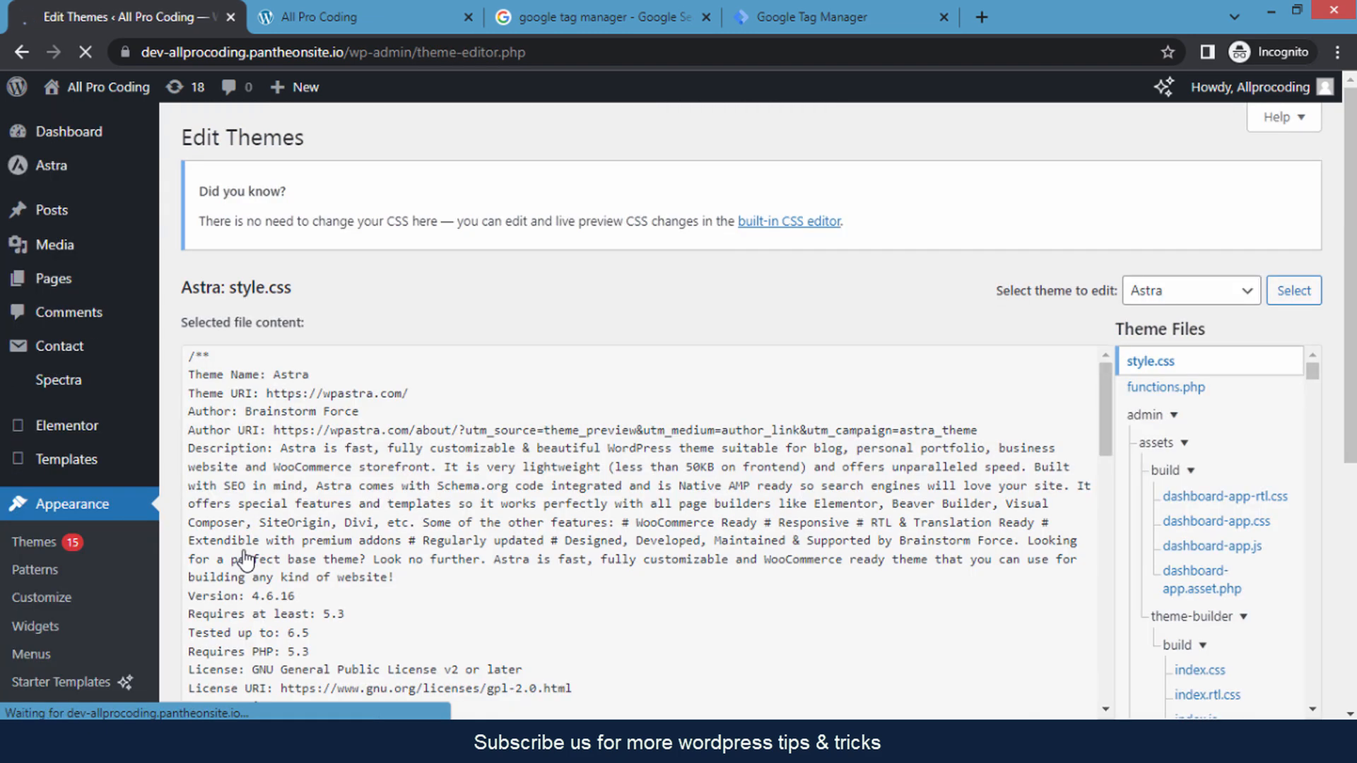
pyautogui.click(845, 498)
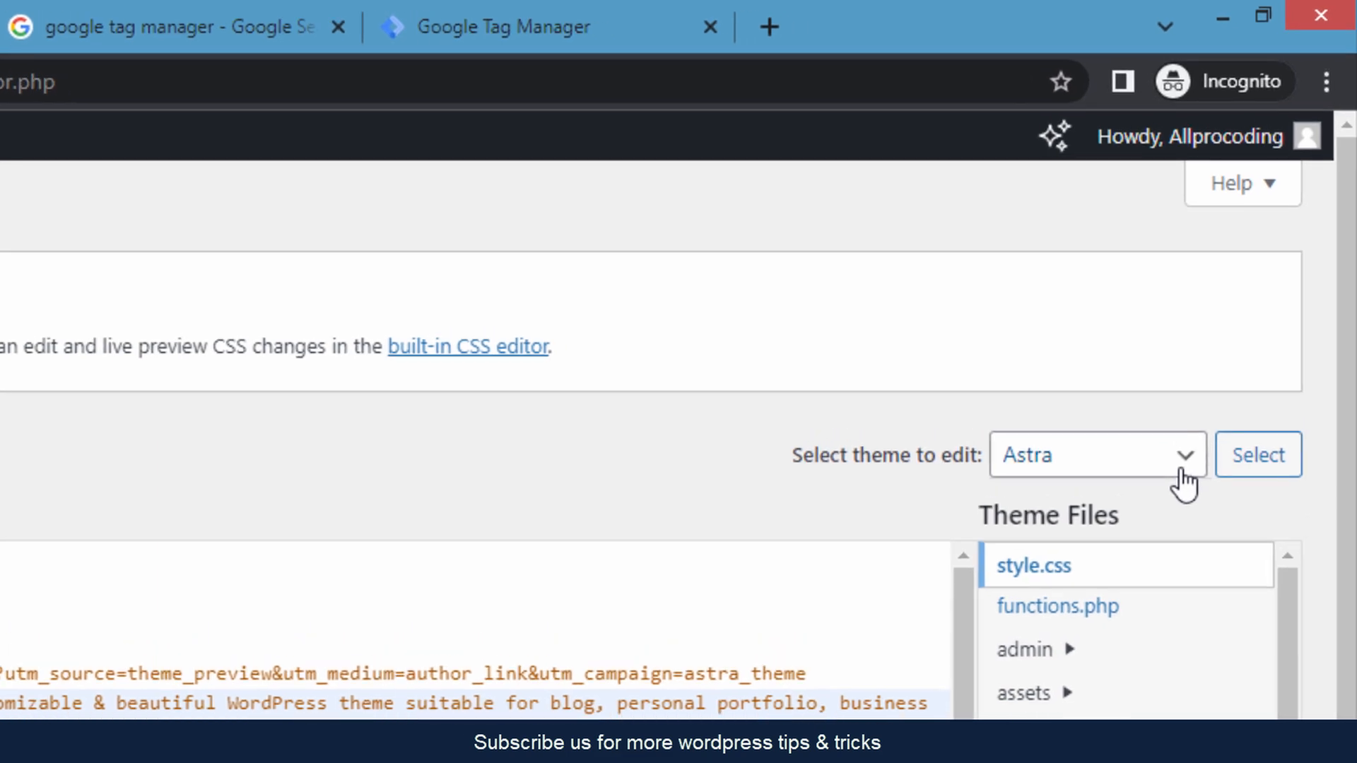
# Keep Astra as the theme to edit and open its header.php file
pyautogui.click(1244, 303)
pyautogui.click(1186, 492)
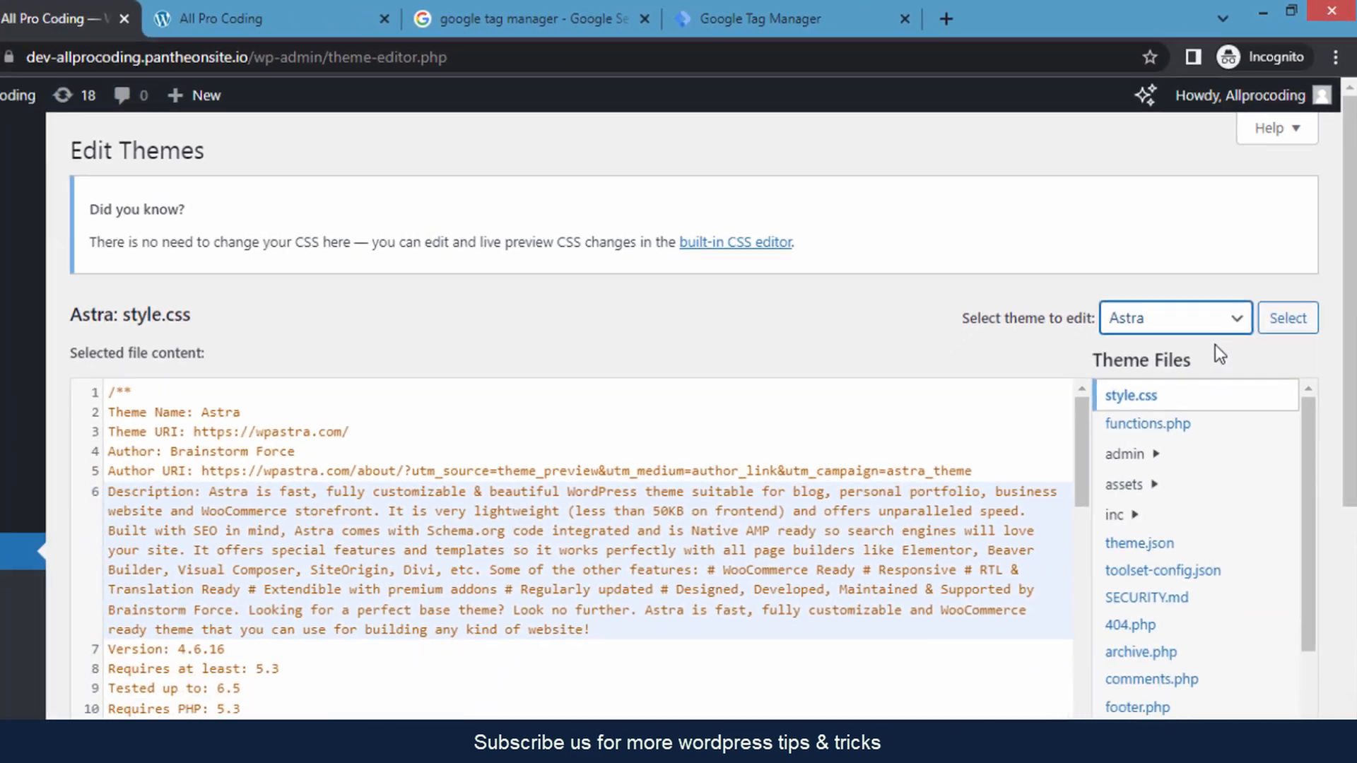
pyautogui.scroll(-2, 1179, 563)
pyautogui.scroll(-1, 1228, 501)
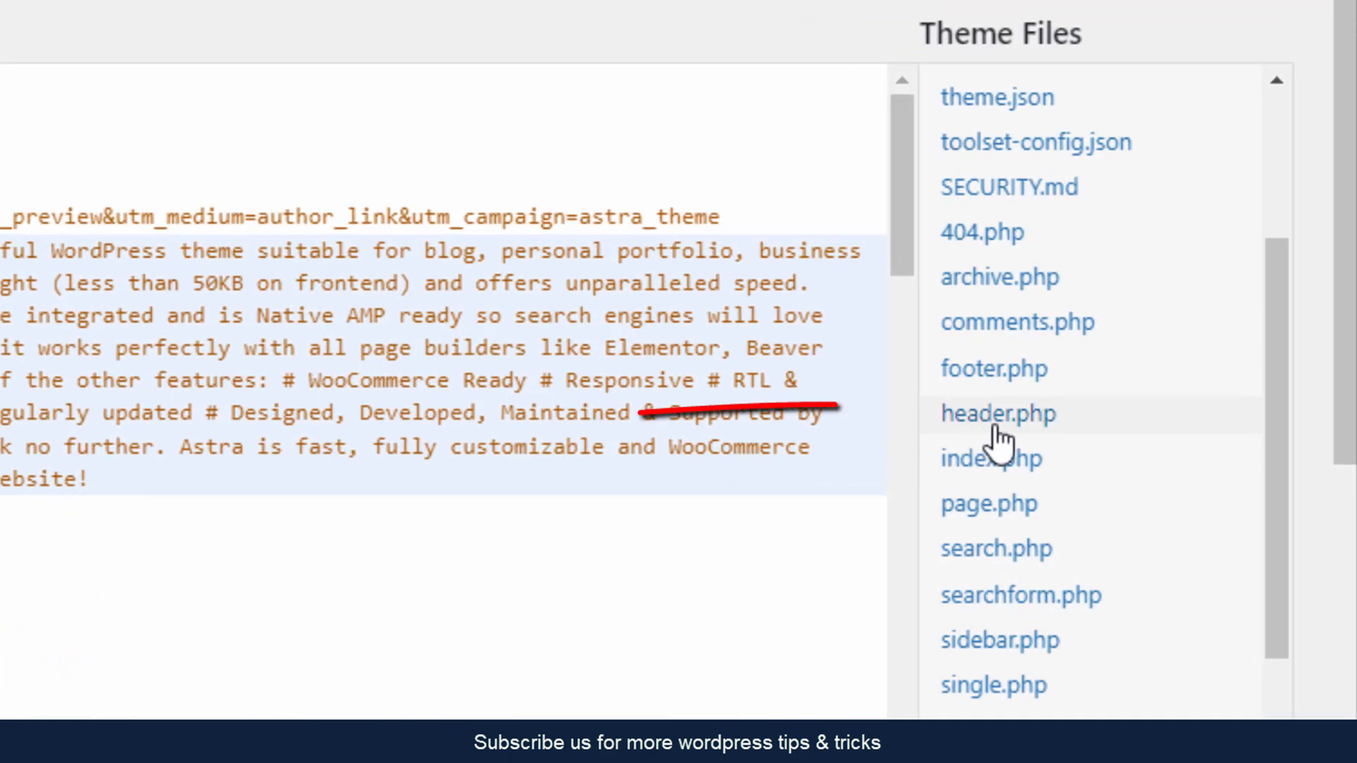
pyautogui.click(1078, 420)
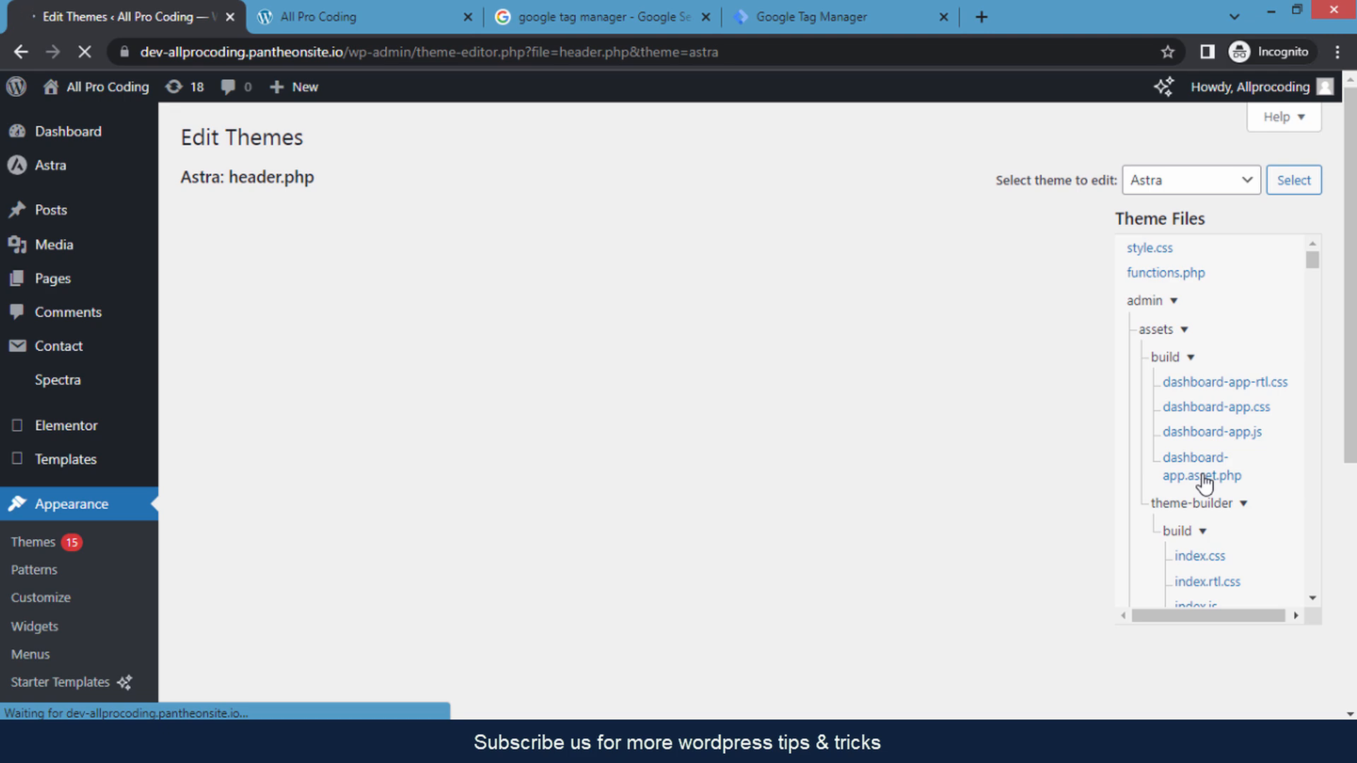
pyautogui.click(621, 433)
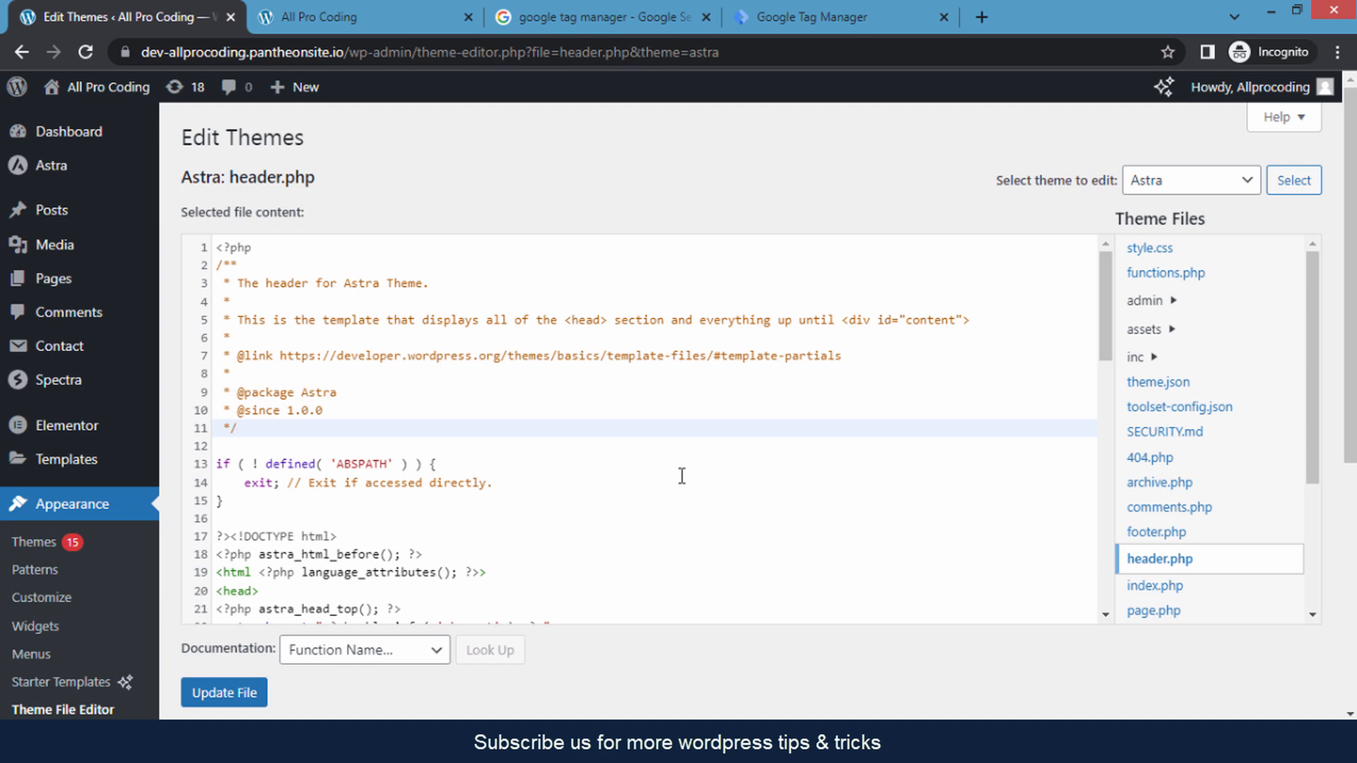
# Switch to Google Tag Manager and copy the install snippet meant for the page's <head>
pyautogui.click(804, 6)
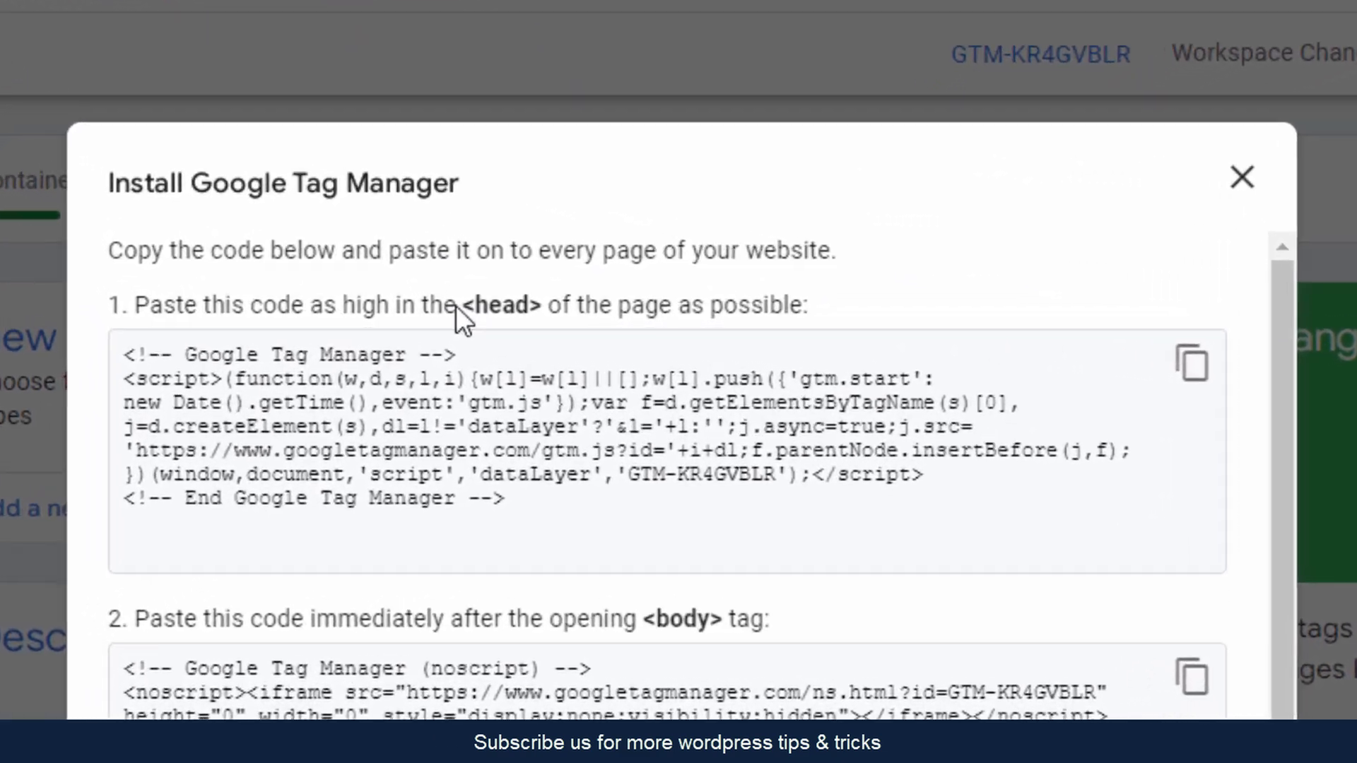
pyautogui.moveTo(549, 304); pyautogui.dragTo(569, 304)
pyautogui.click(540, 299)
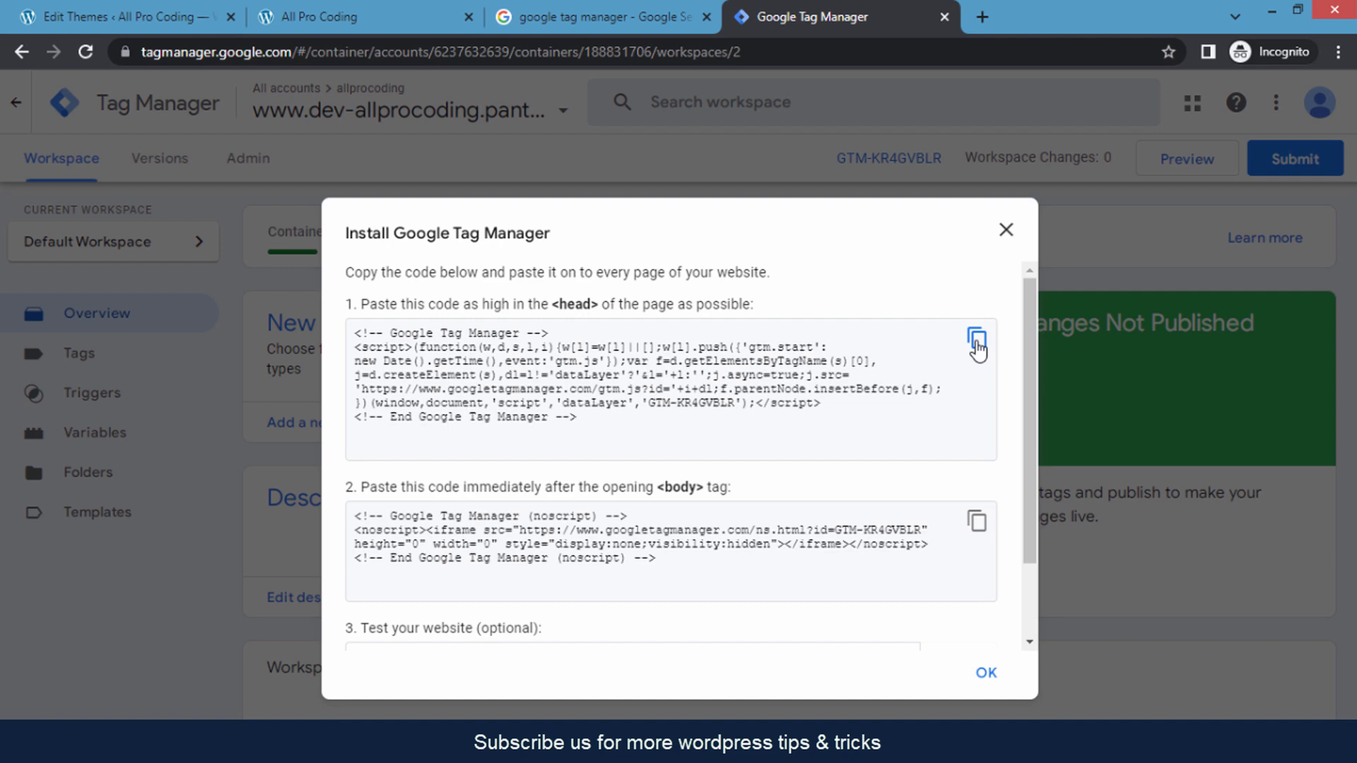
pyautogui.click(977, 347)
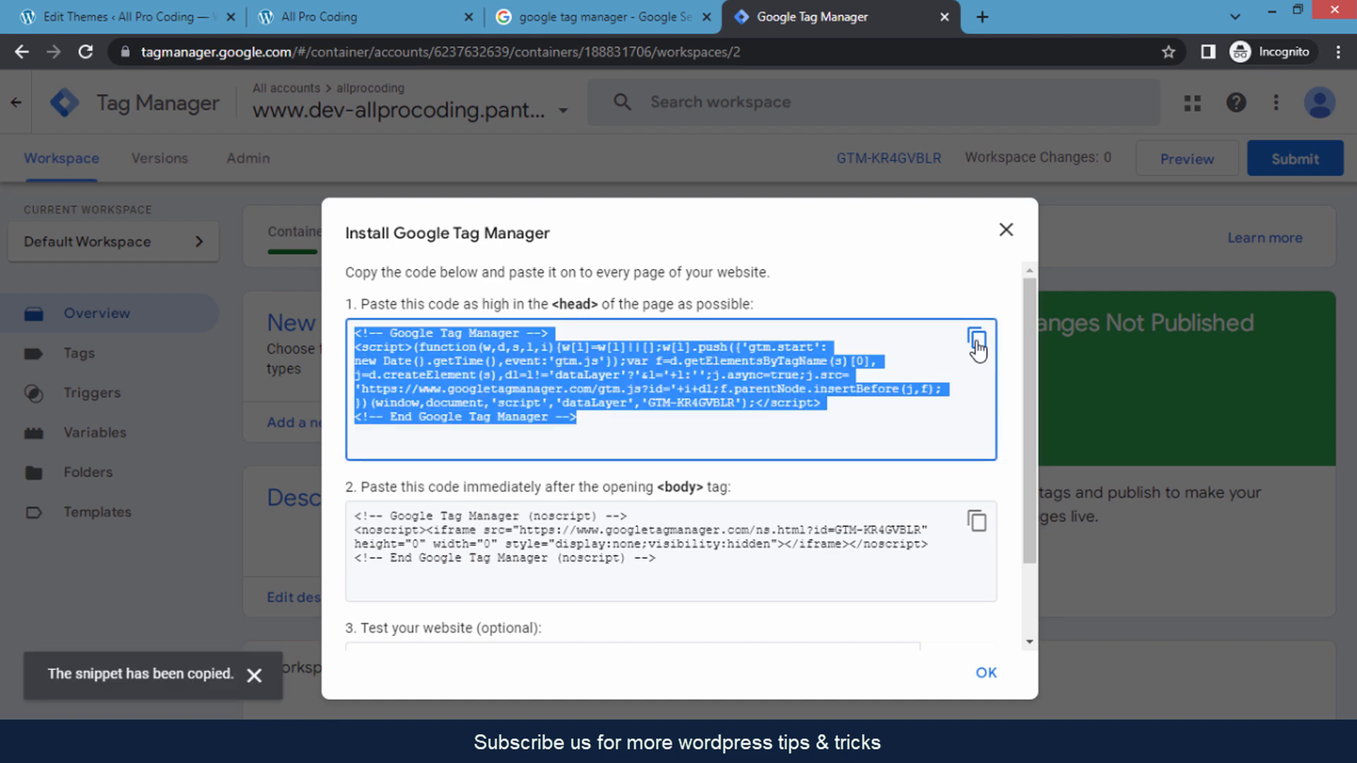
# Paste the copied Tag Manager snippet on a new line directly after the opening <head> tag in Astra's header.php
pyautogui.click(182, 14)
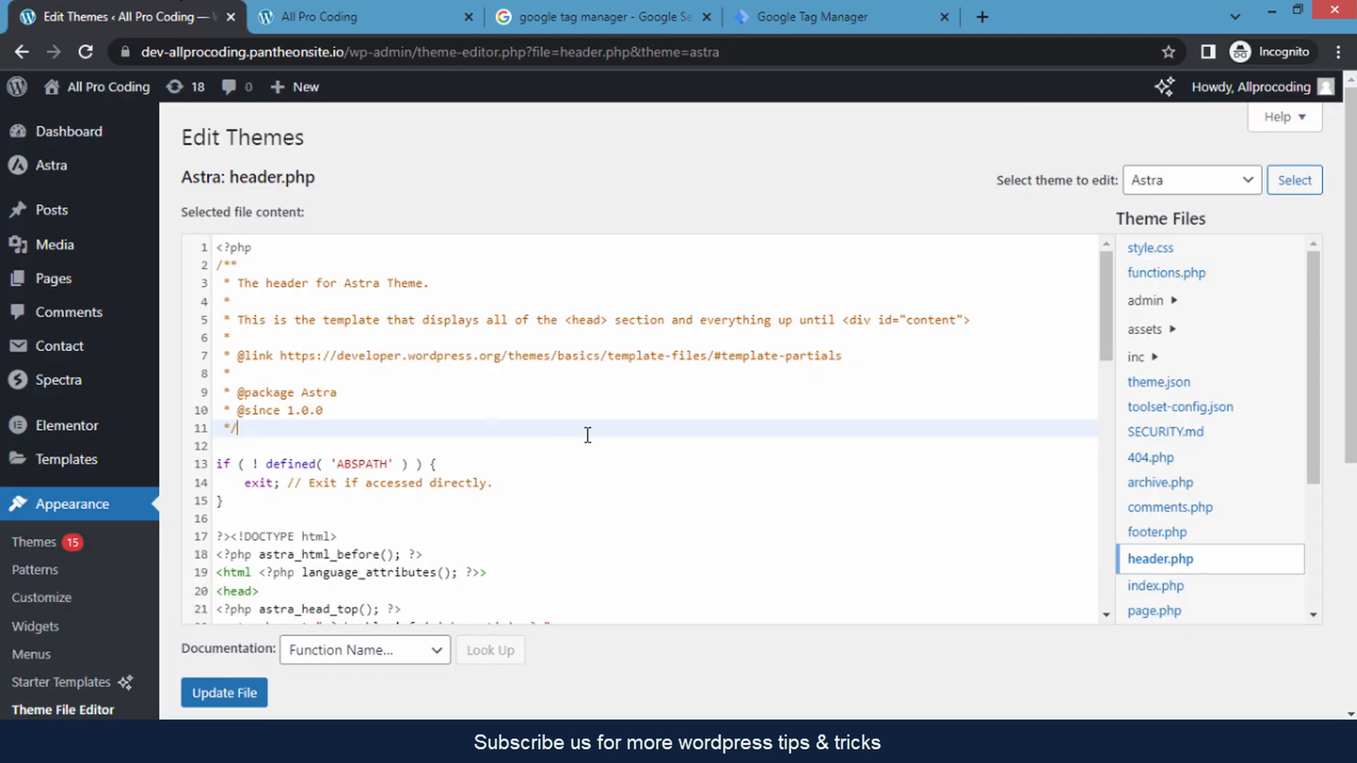
pyautogui.scroll(-3, 569, 422)
pyautogui.scroll(-1, 569, 422)
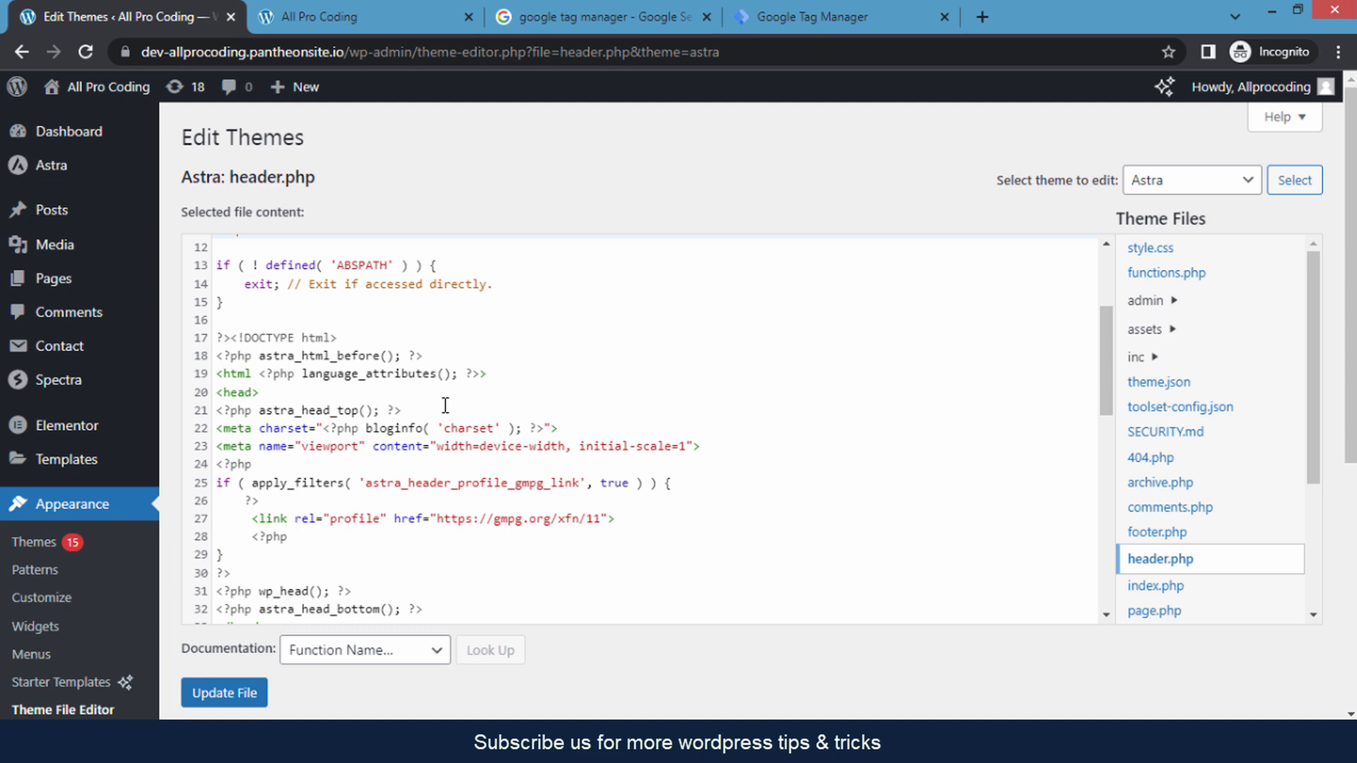
pyautogui.click(279, 393)
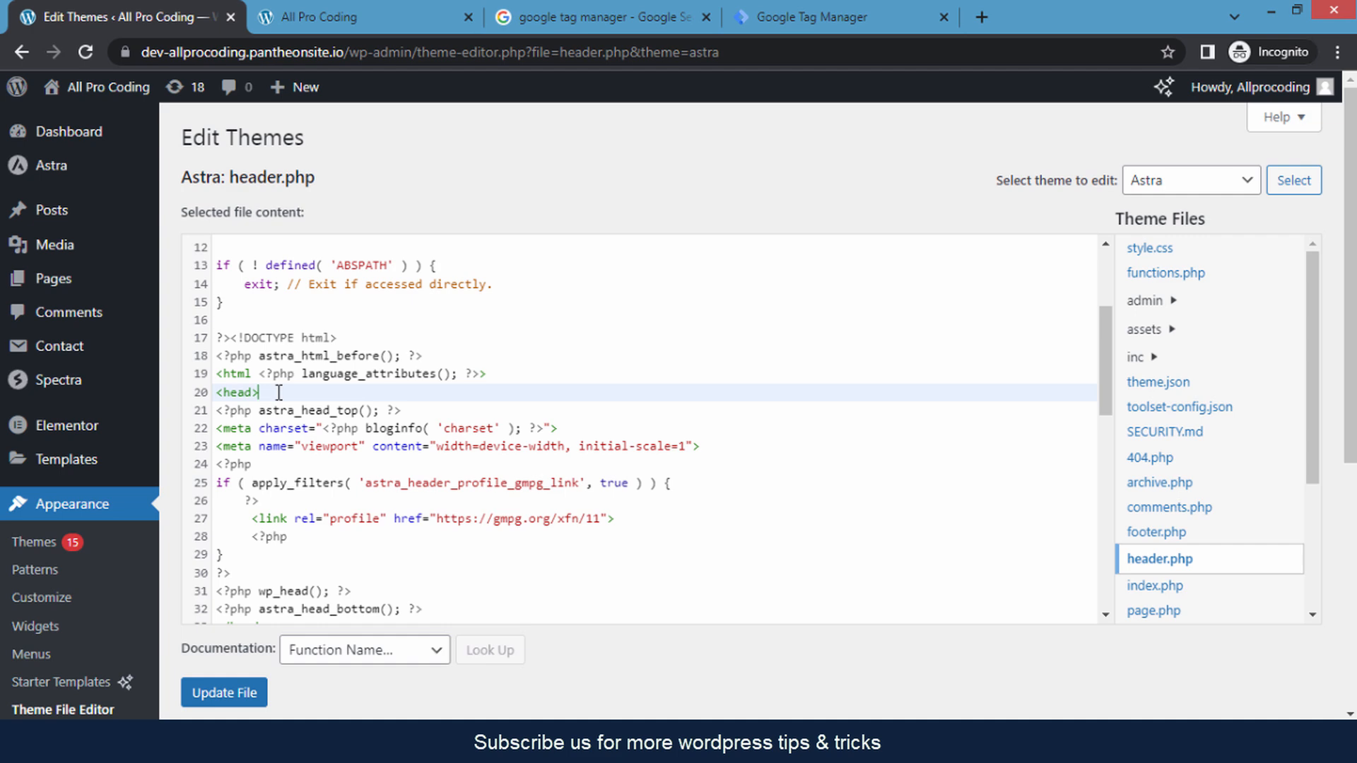
pyautogui.press('Return')
pyautogui.press('Return')
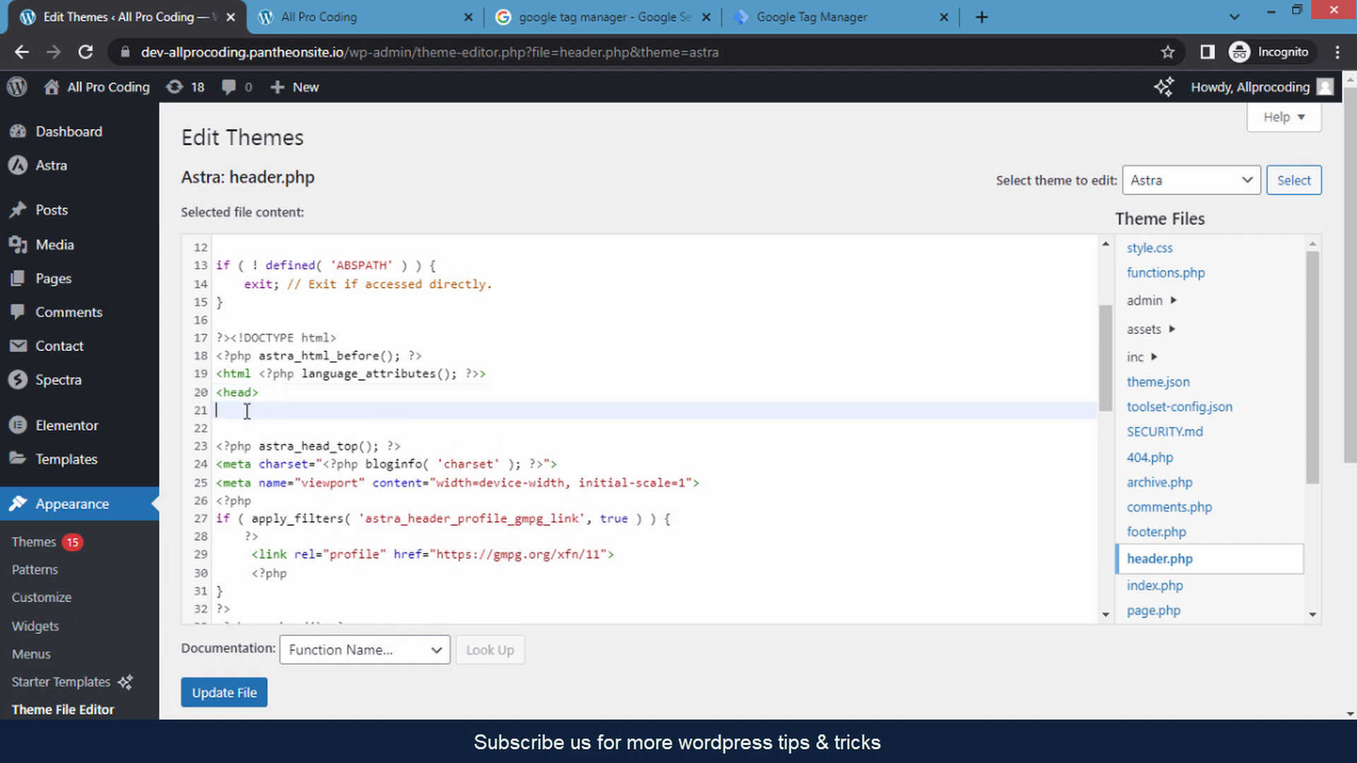
pyautogui.click(237, 409)
pyautogui.rightClick(237, 408)
pyautogui.click(297, 527)
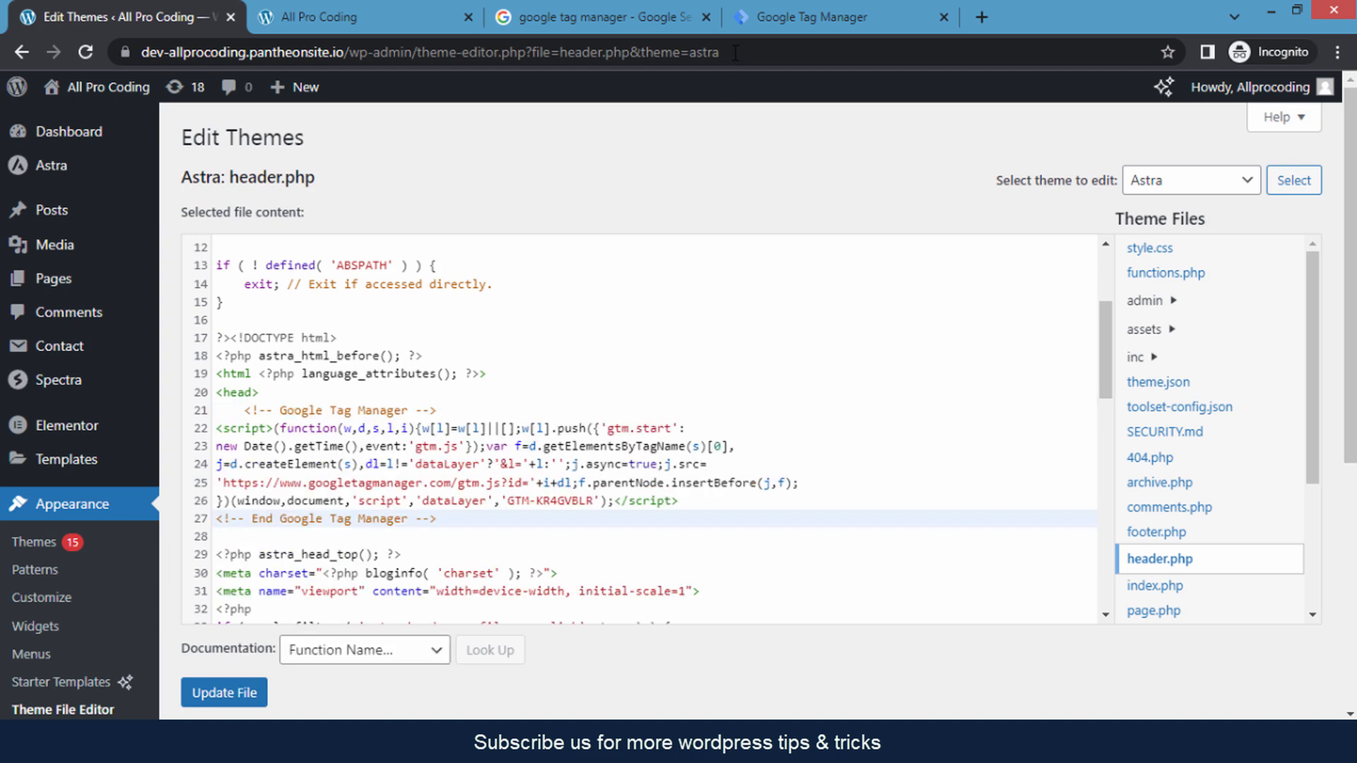
# Return to Google Tag Manager and copy the noscript snippet meant for the opening <body> tag
pyautogui.click(792, 14)
pyautogui.click(833, 270)
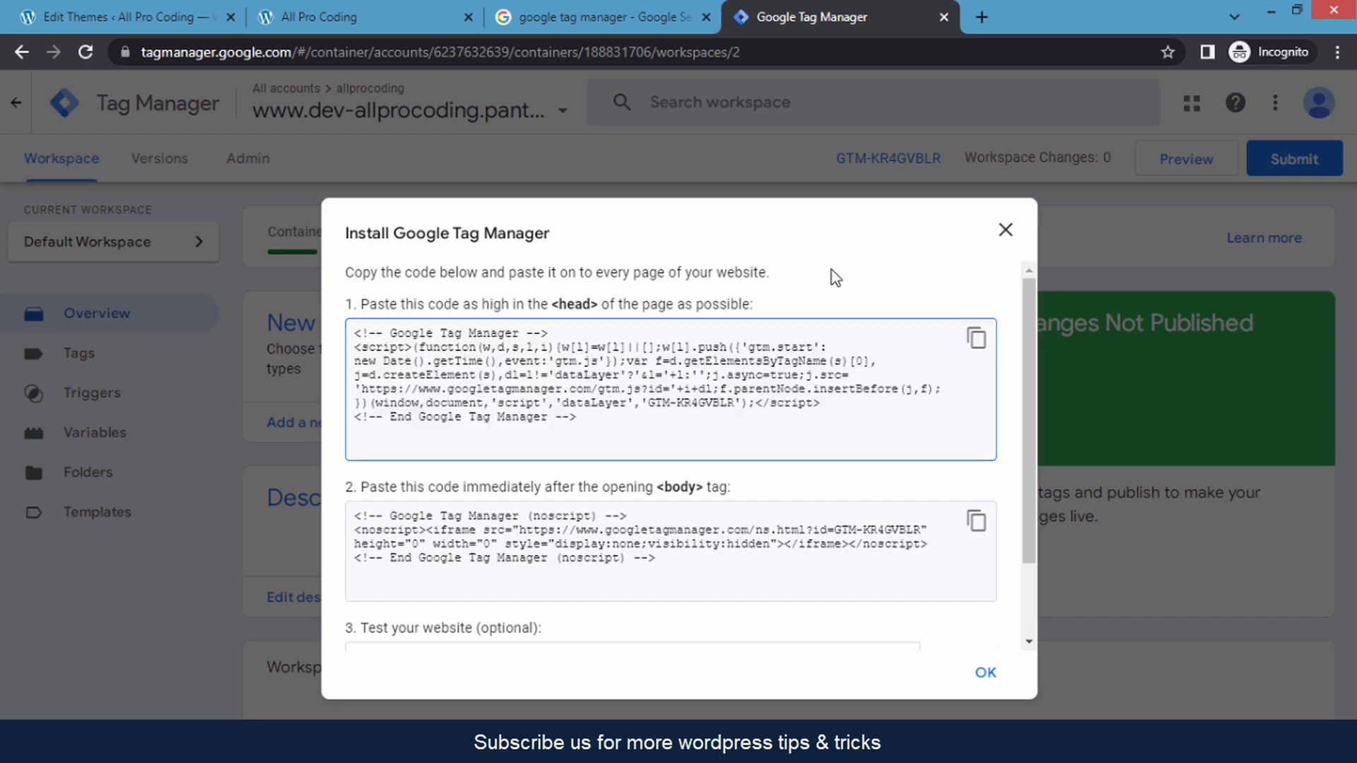
pyautogui.scroll(-1, 817, 507)
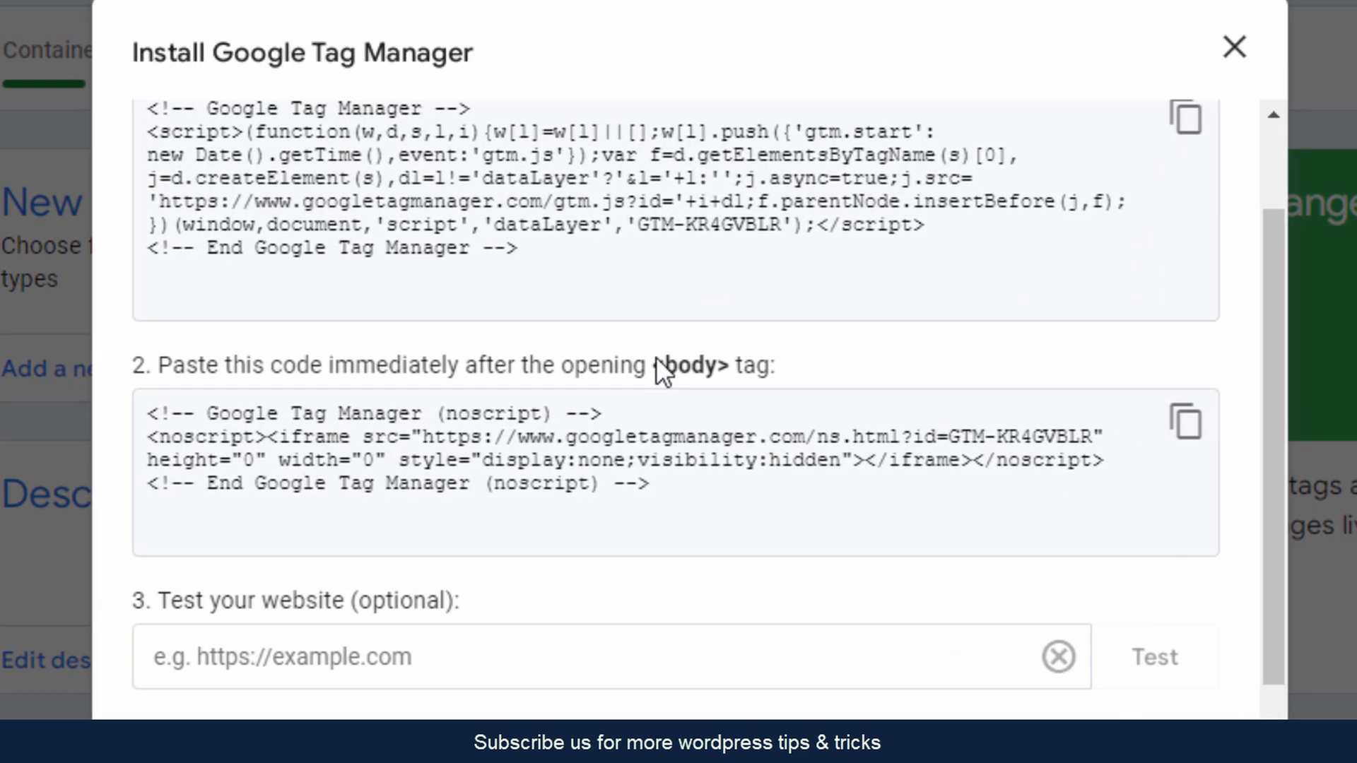
pyautogui.moveTo(726, 364); pyautogui.dragTo(727, 366)
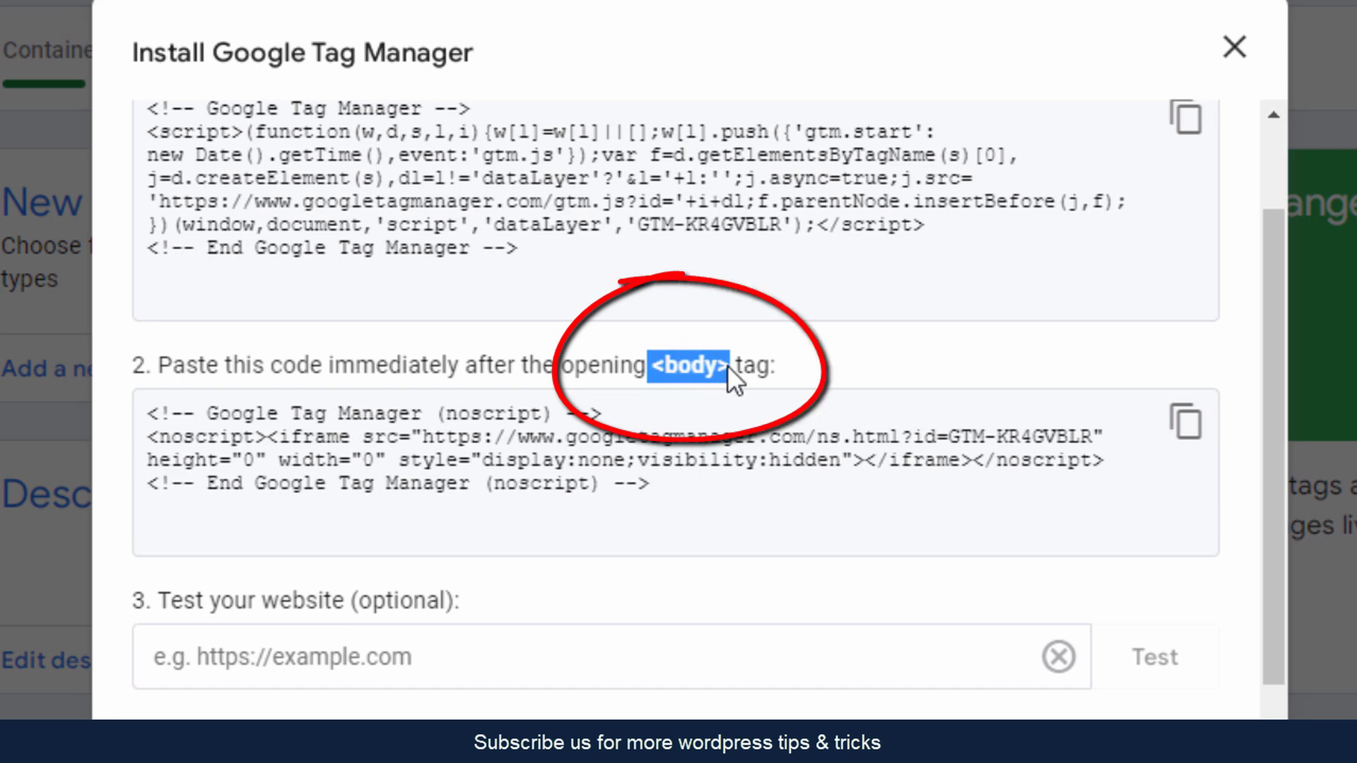
pyautogui.click(875, 375)
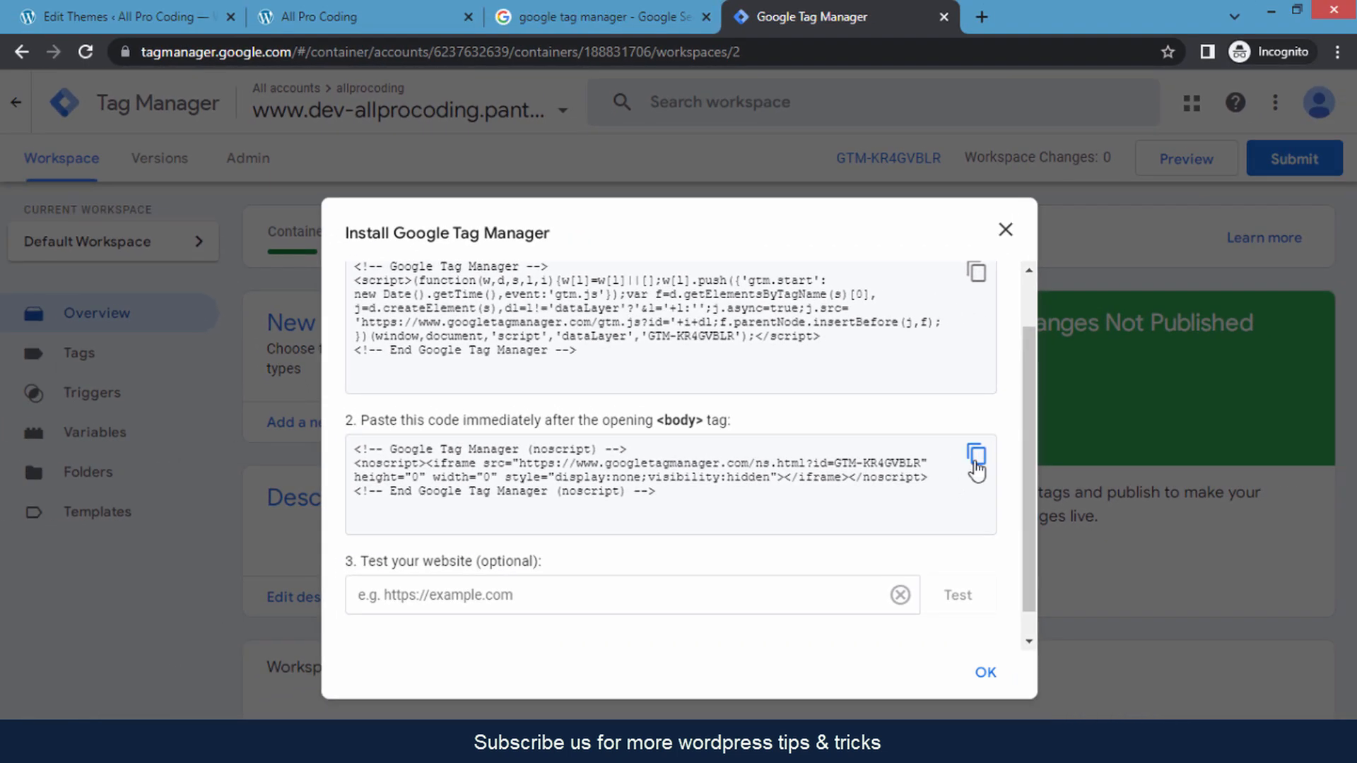
pyautogui.click(977, 456)
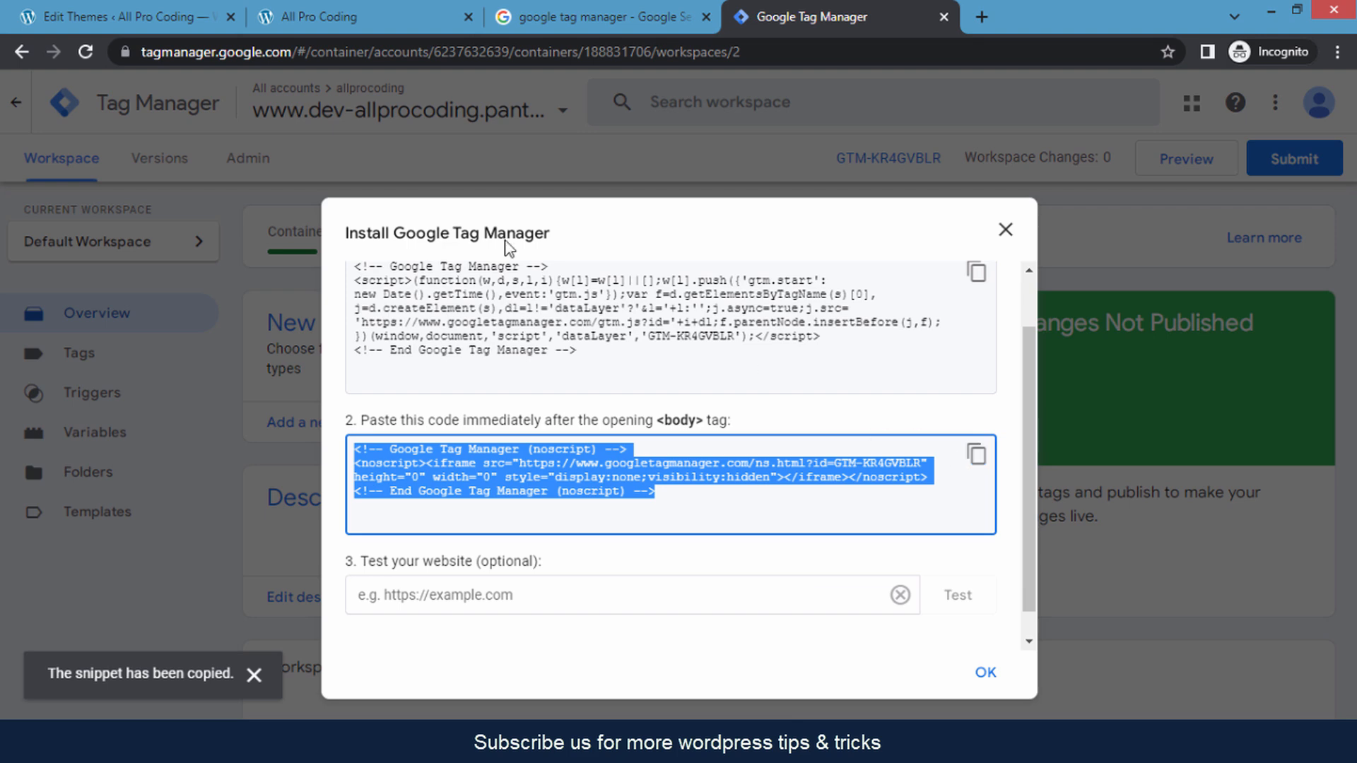
# Paste the copied noscript snippet on a new line directly after the opening <body> tag in Astra's header.php
pyautogui.click(140, 17)
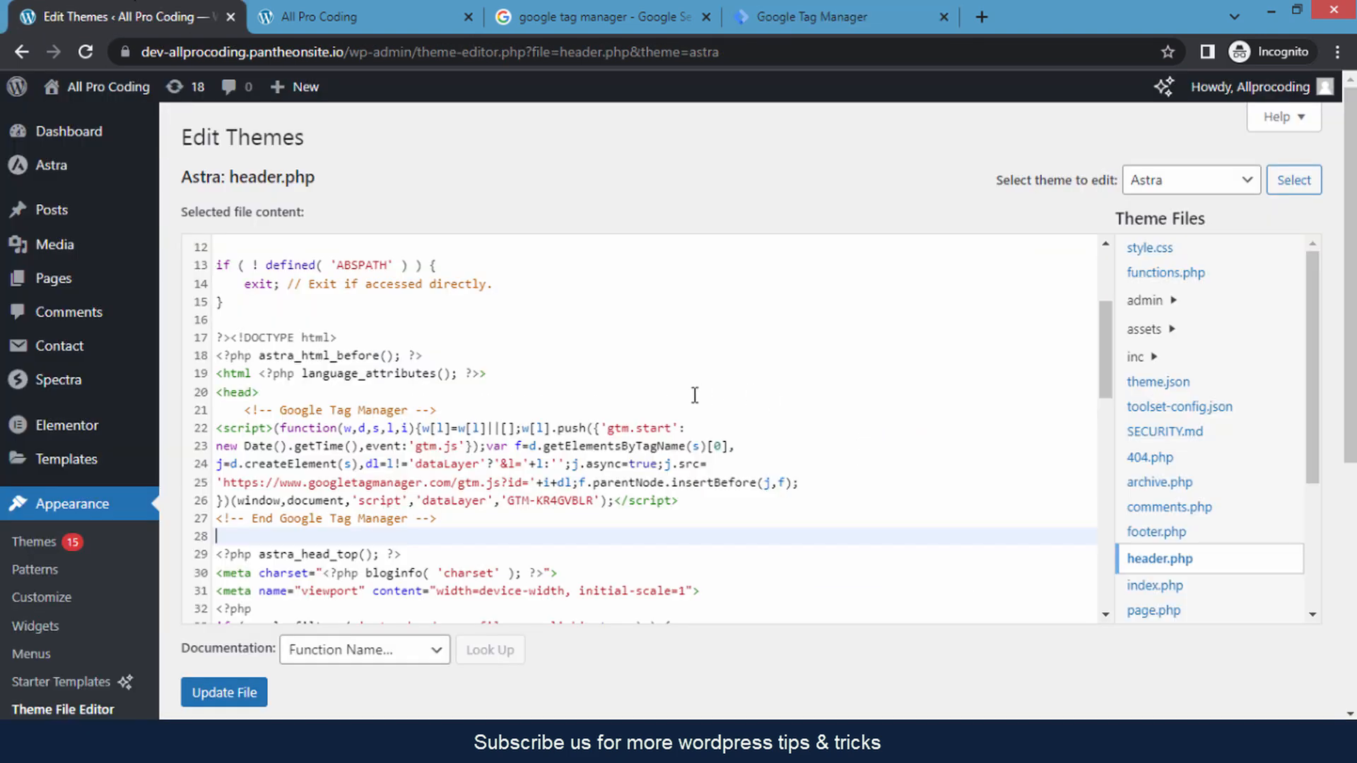
pyautogui.scroll(-5, 695, 395)
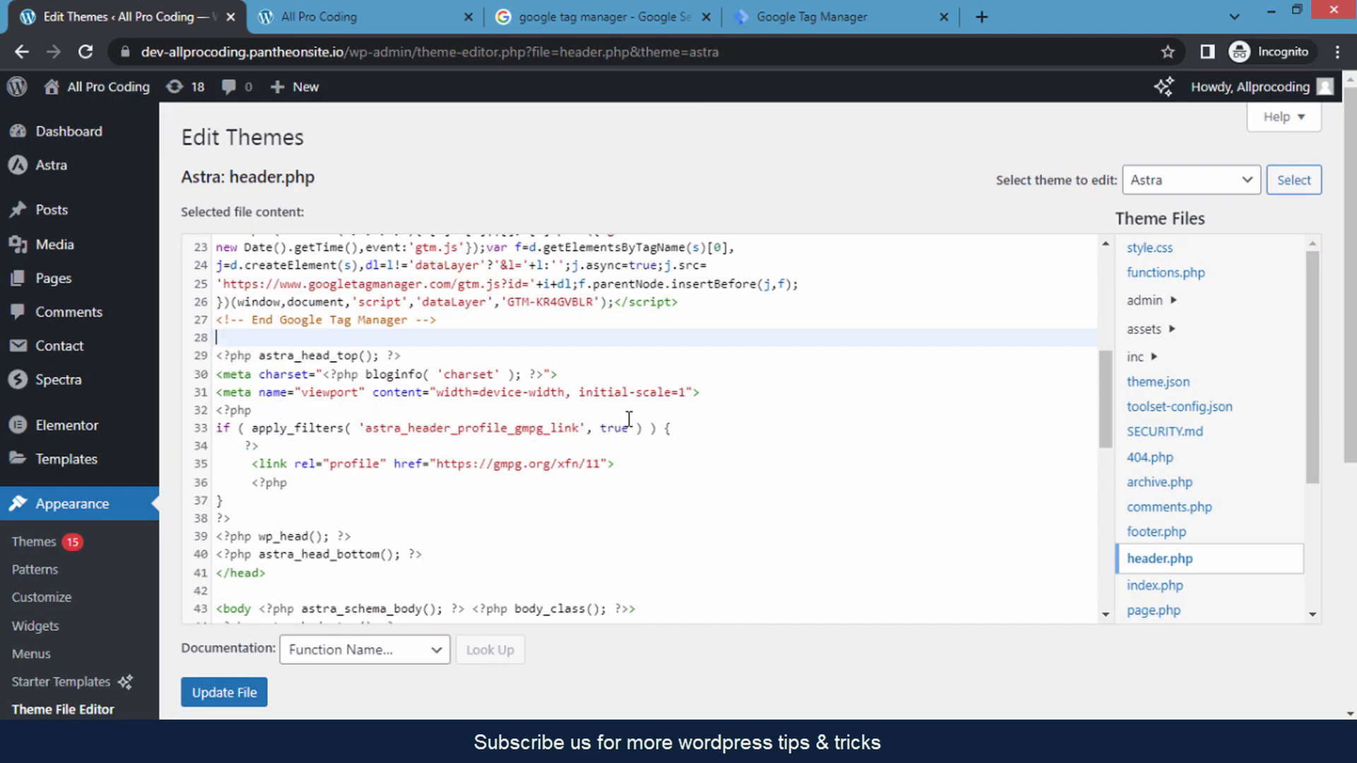
pyautogui.scroll(-3, 626, 419)
pyautogui.moveTo(217, 411); pyautogui.dragTo(467, 396)
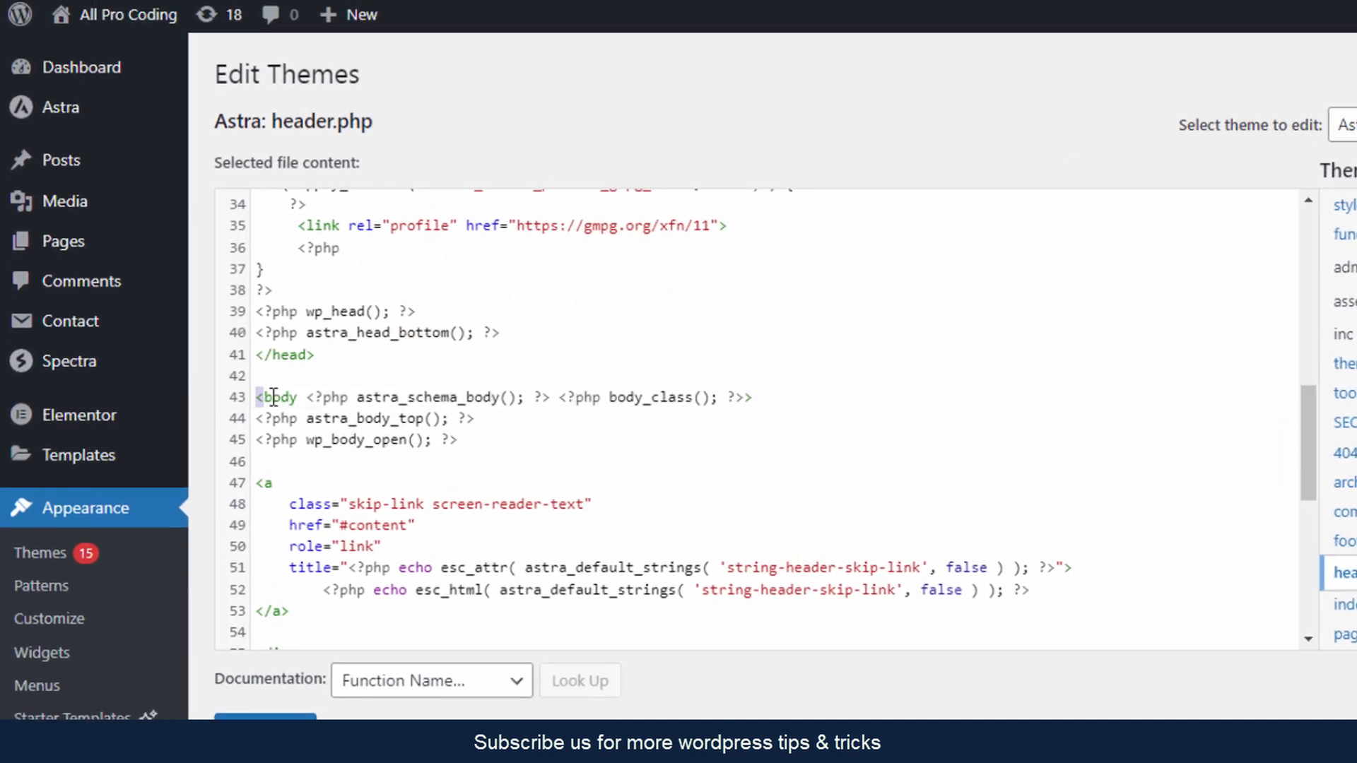
pyautogui.click(499, 402)
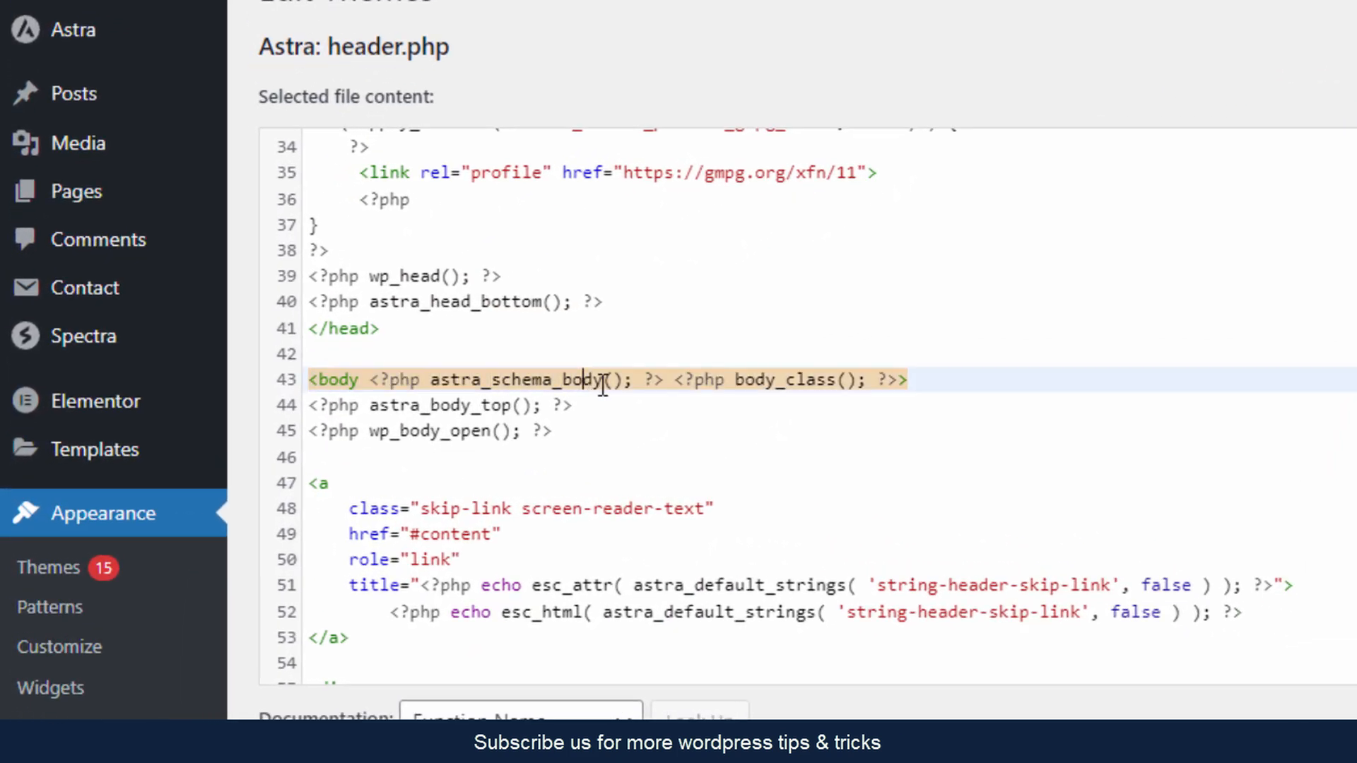
pyautogui.click(944, 382)
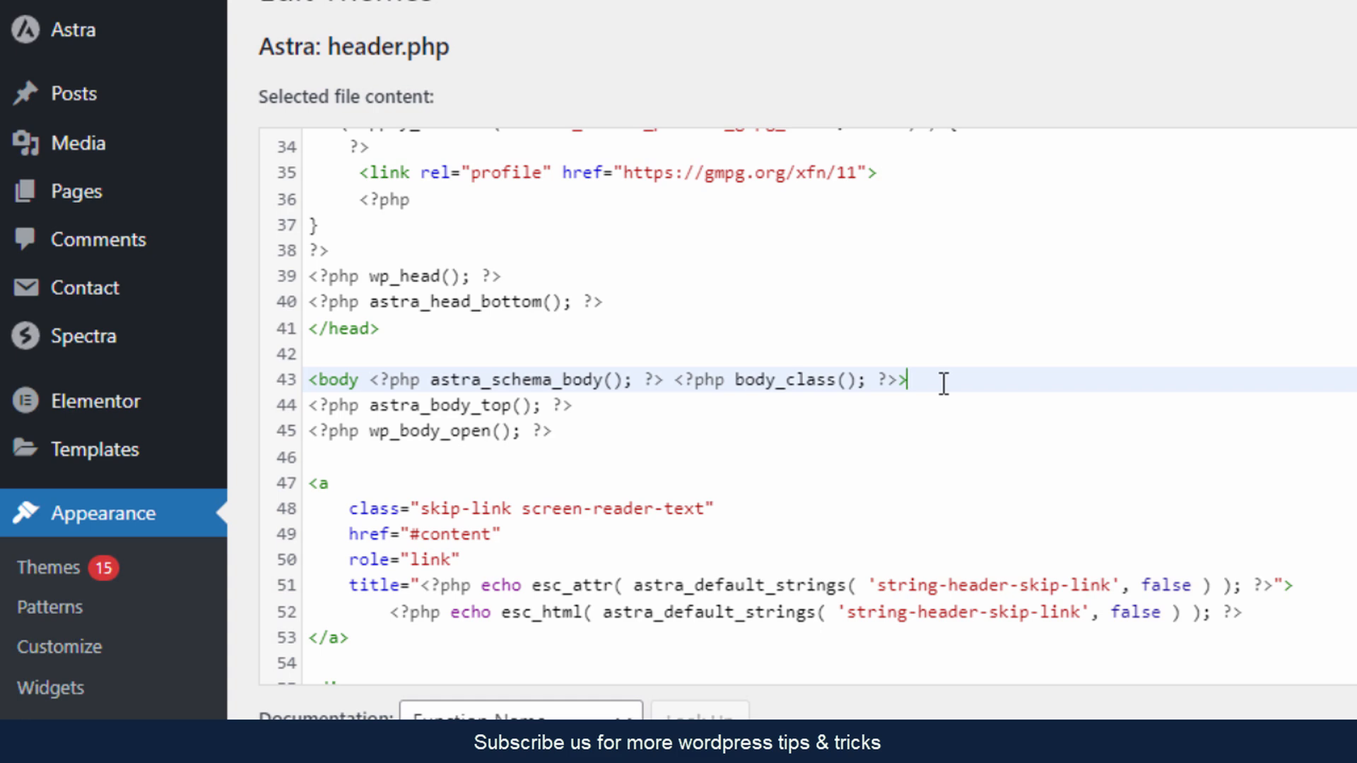
pyautogui.press('Return')
pyautogui.press('Return')
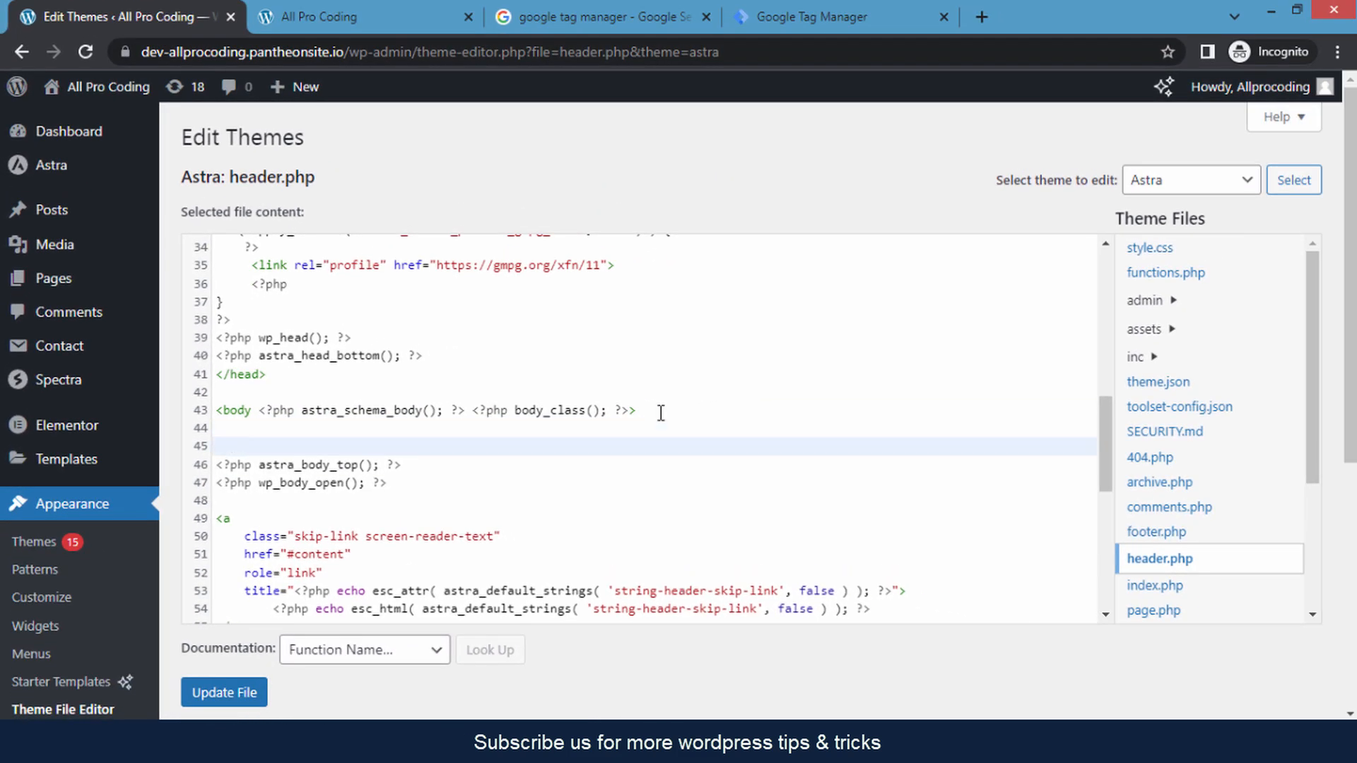
pyautogui.click(223, 429)
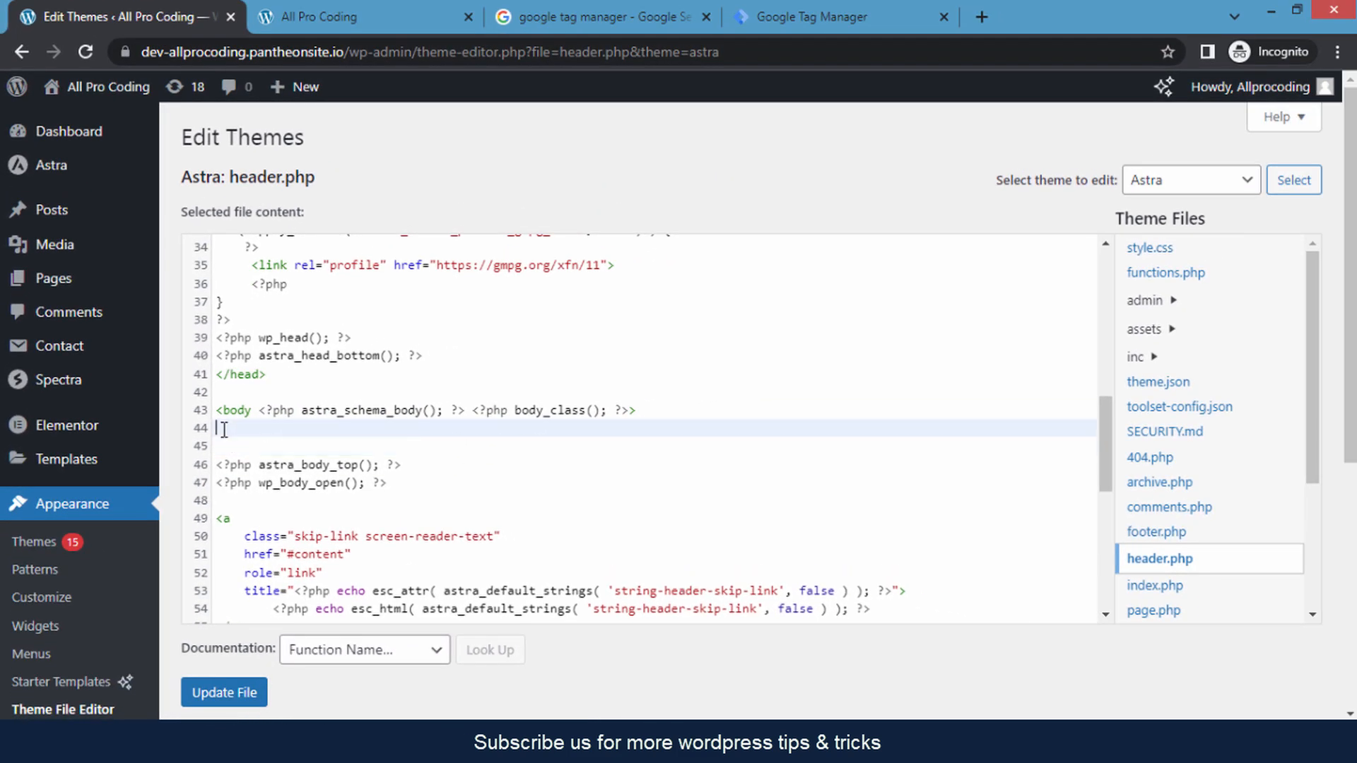
pyautogui.rightClick(223, 429)
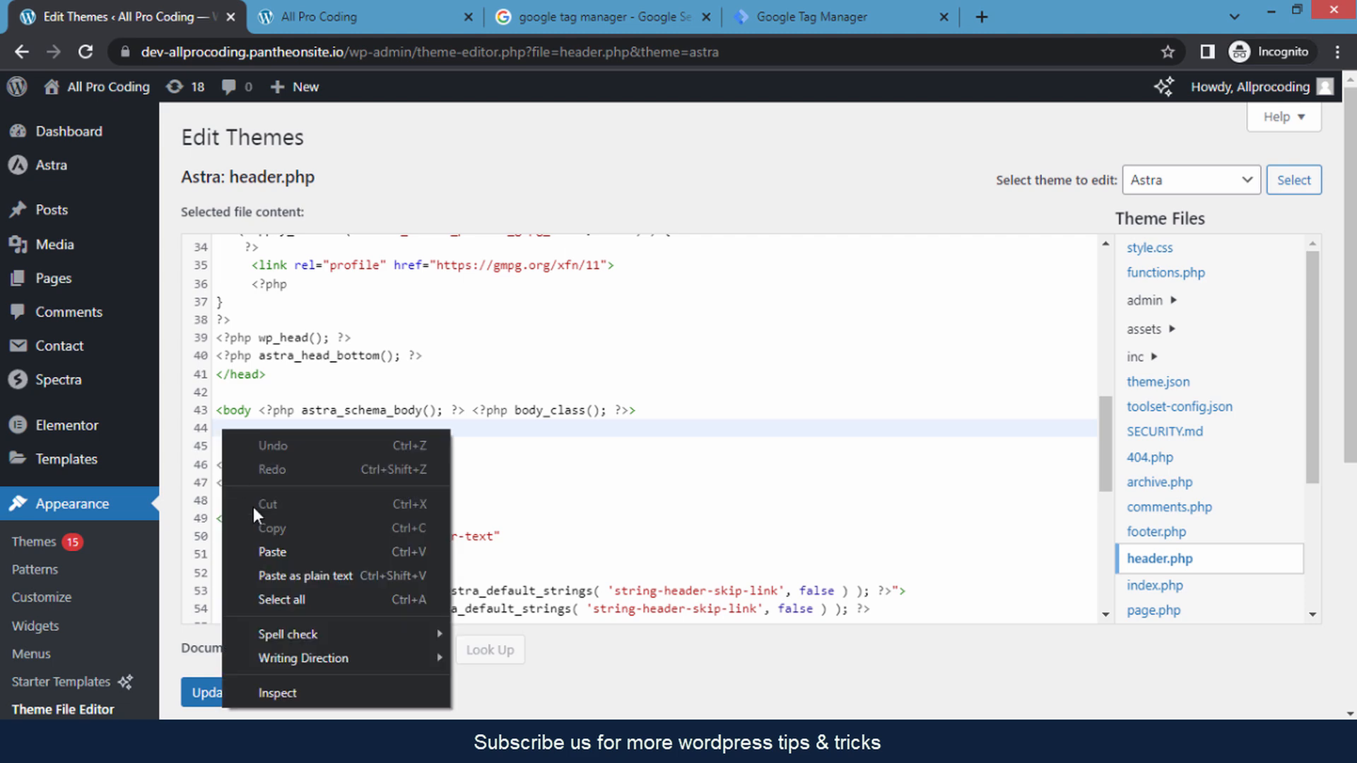
pyautogui.click(287, 550)
# Update the header.php file to save both Tag Manager snippets
pyautogui.scroll(-1, 483, 473)
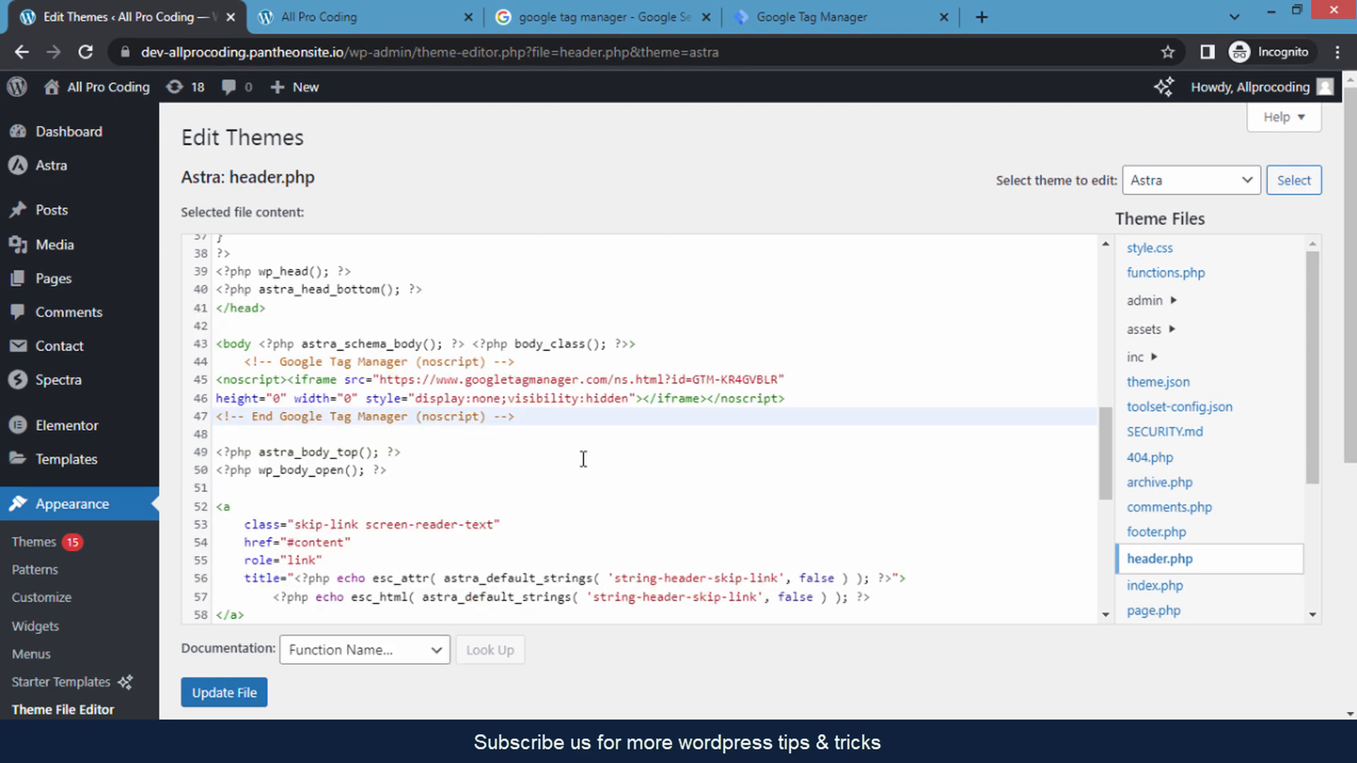
pyautogui.scroll(-4, 1296, 476)
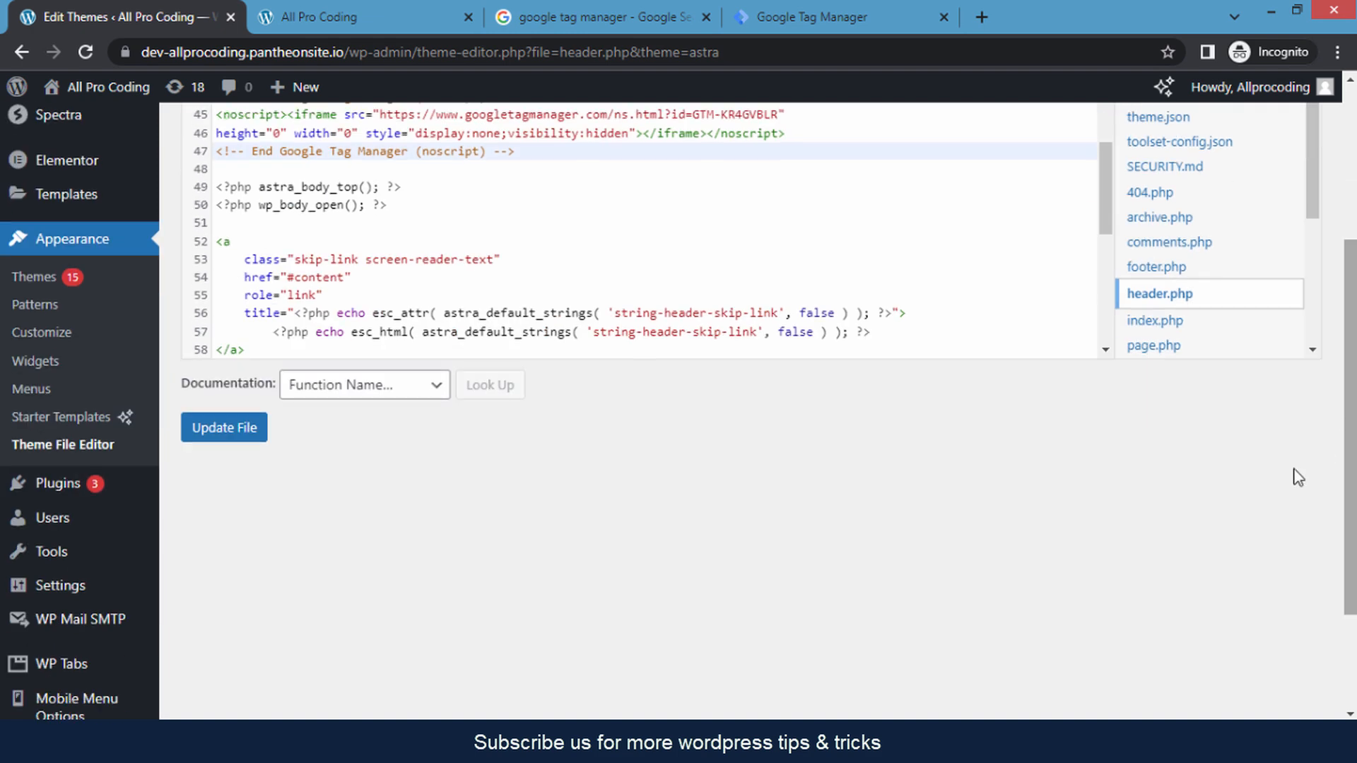
pyautogui.click(225, 439)
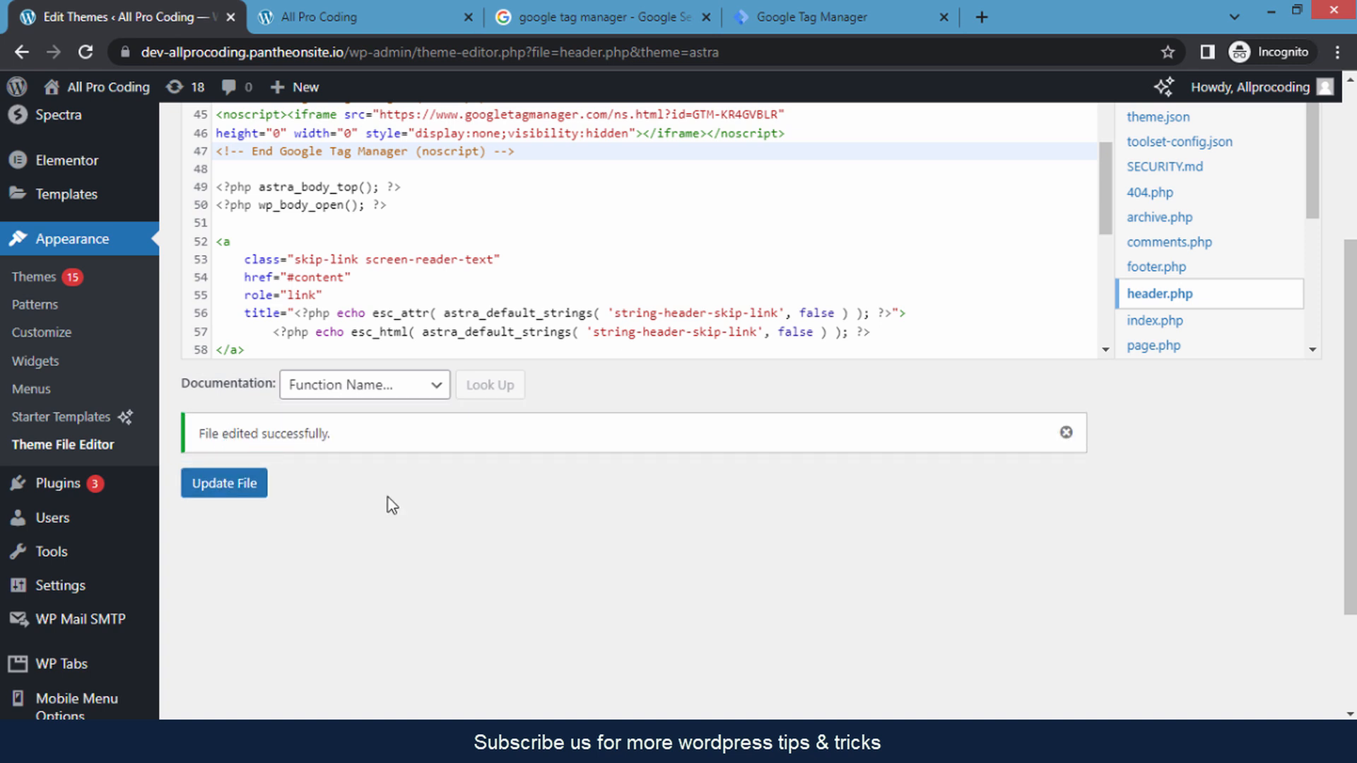
pyautogui.moveTo(210, 434); pyautogui.dragTo(324, 455)
pyautogui.click(328, 454)
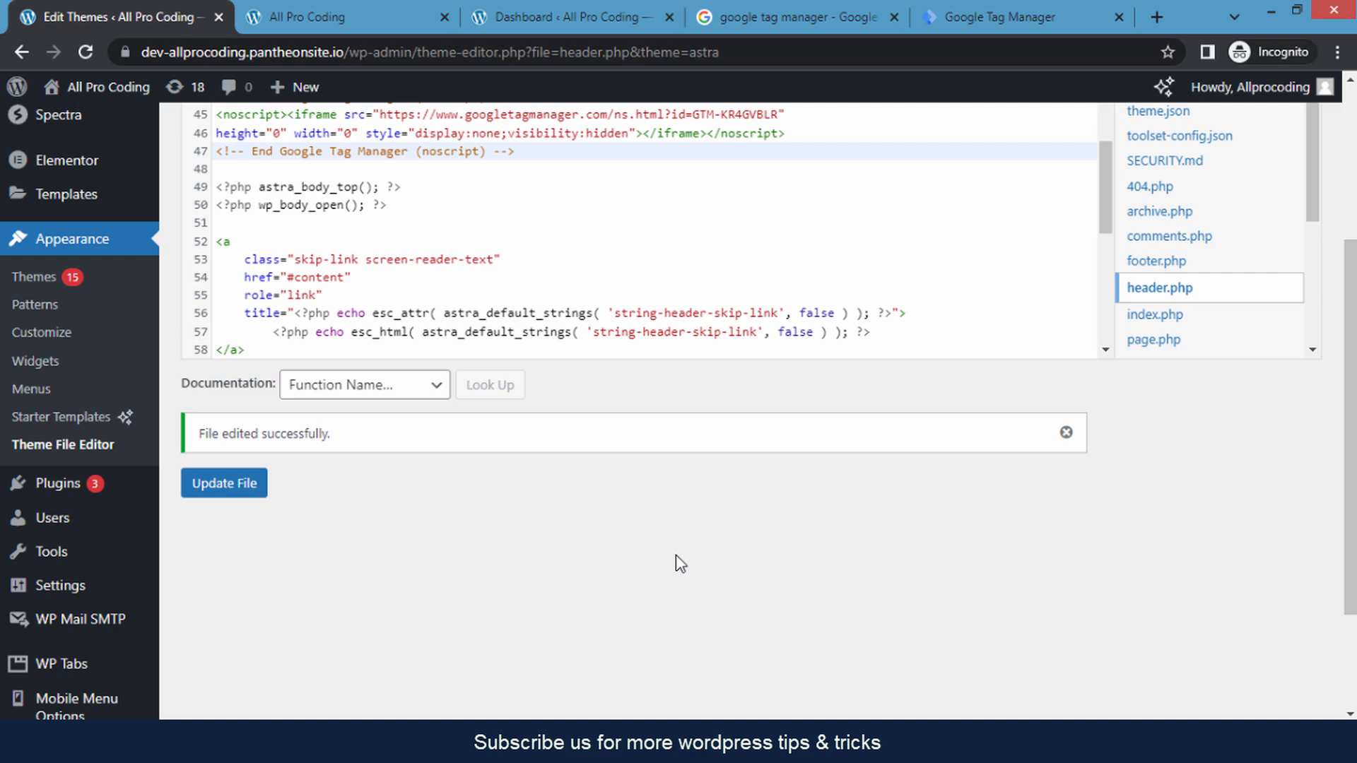
# Delete the Google Tag Manager script block below the opening <head> tag in header.php, including its trailing blank line
pyautogui.scroll(10, 678, 563)
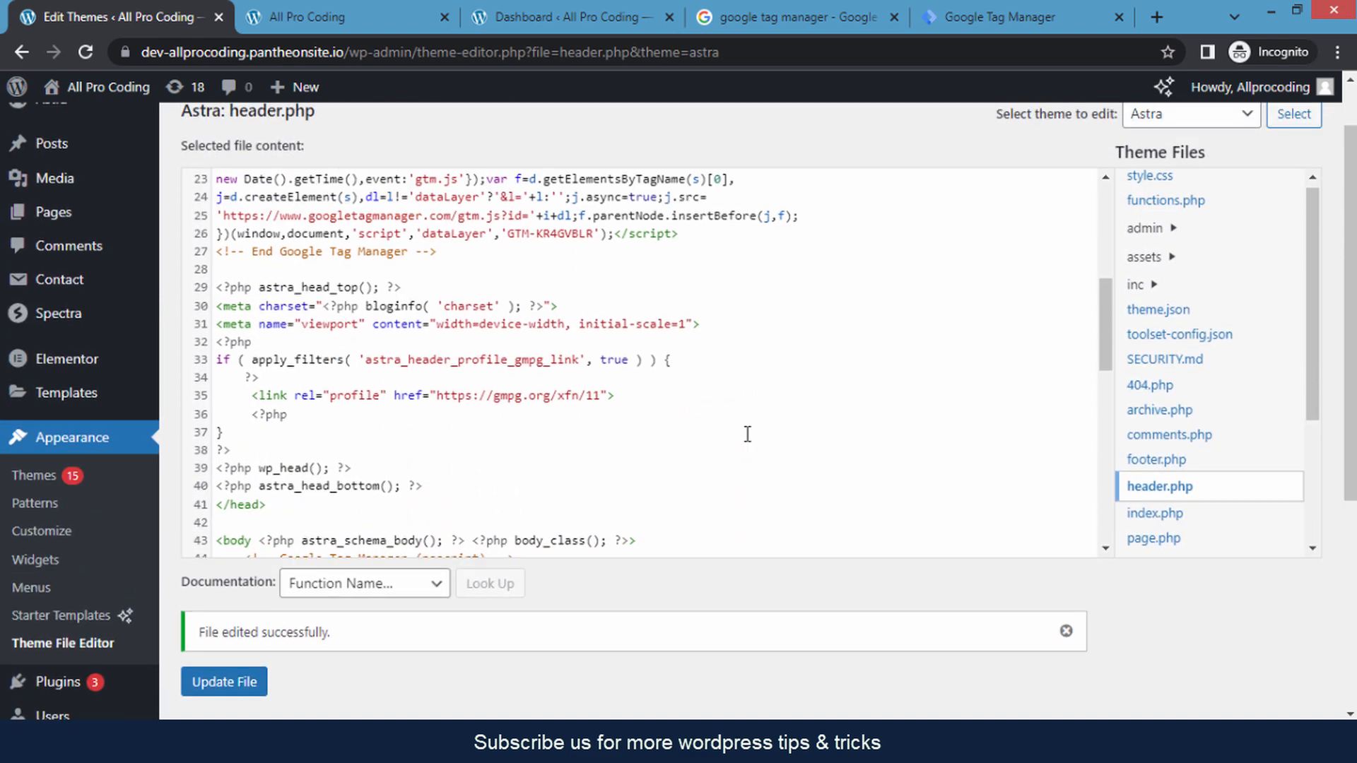
pyautogui.scroll(7, 747, 434)
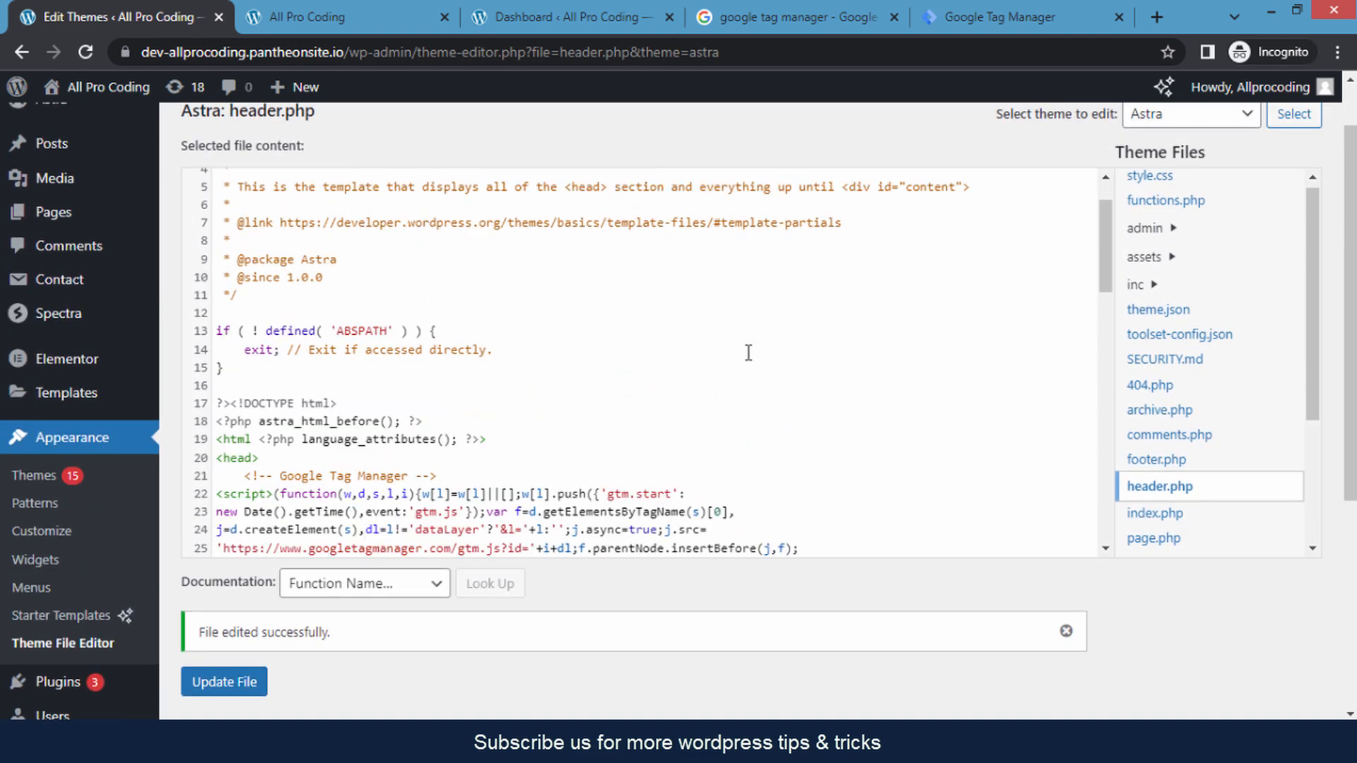
pyautogui.scroll(-15, 748, 353)
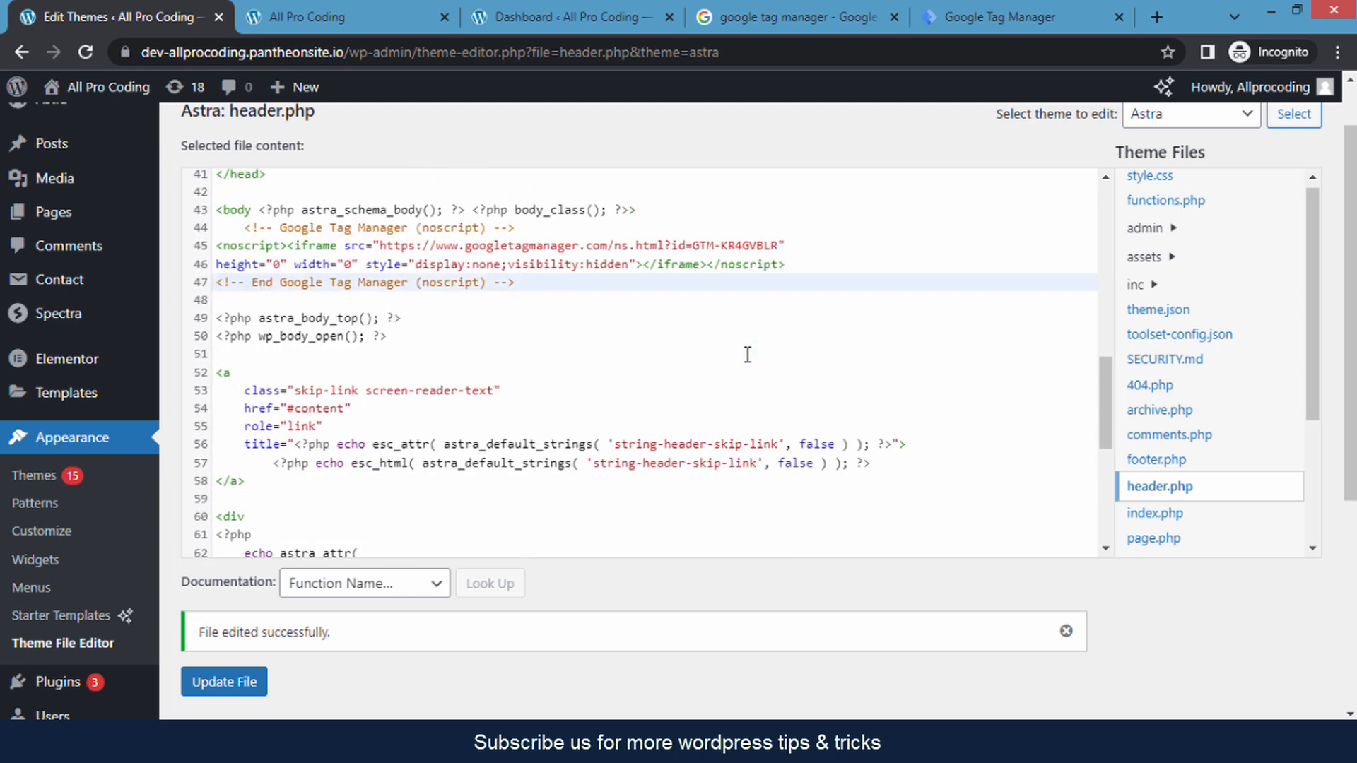
pyautogui.scroll(-3, 738, 409)
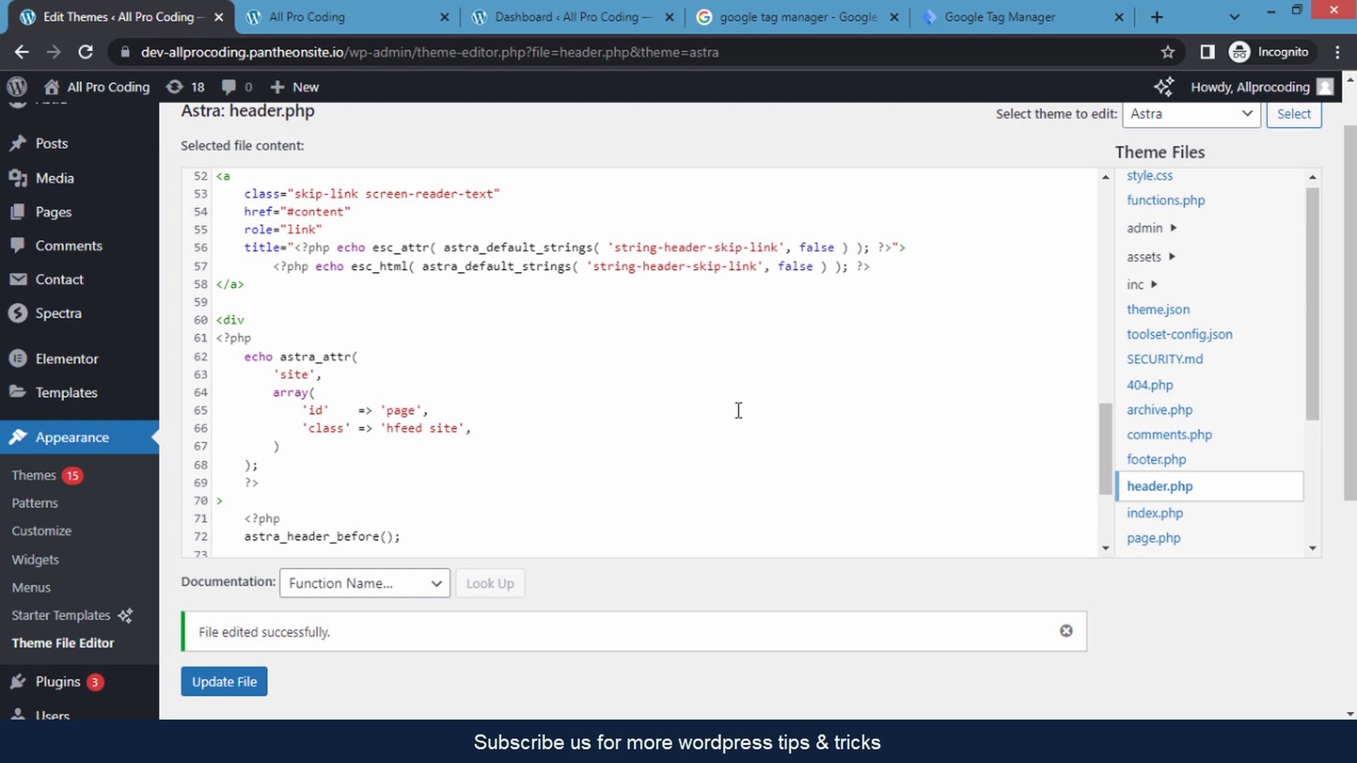
pyautogui.scroll(-3, 739, 410)
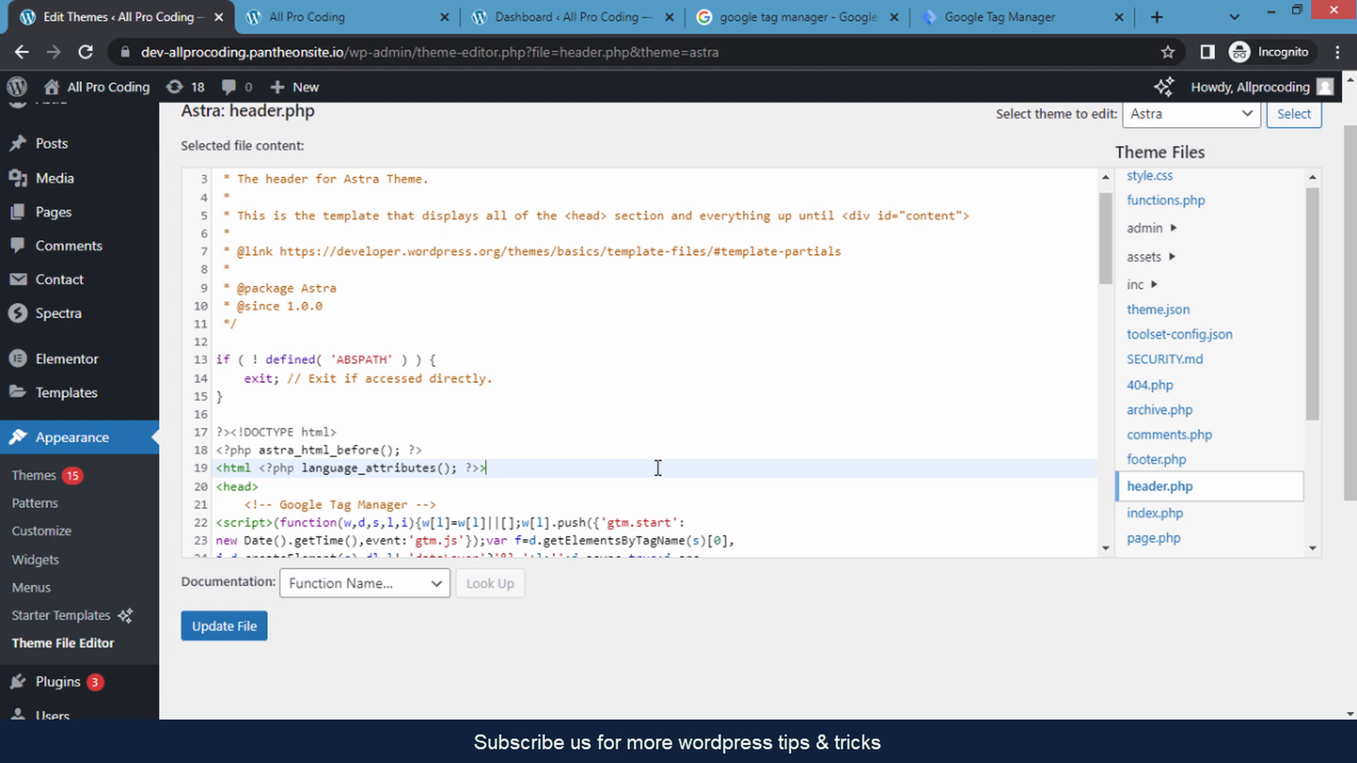
pyautogui.scroll(-2, 657, 467)
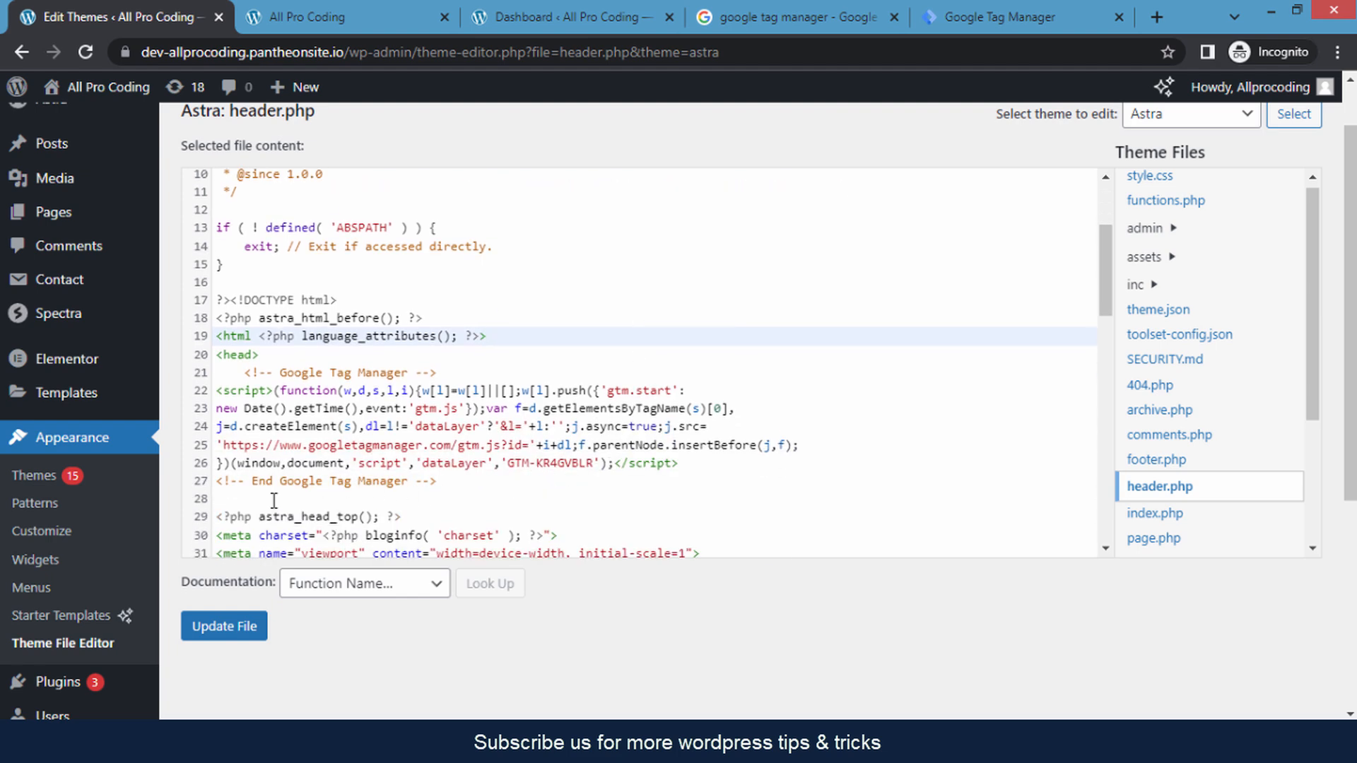
pyautogui.moveTo(234, 498); pyautogui.dragTo(218, 371)
pyautogui.press('BackSpace')
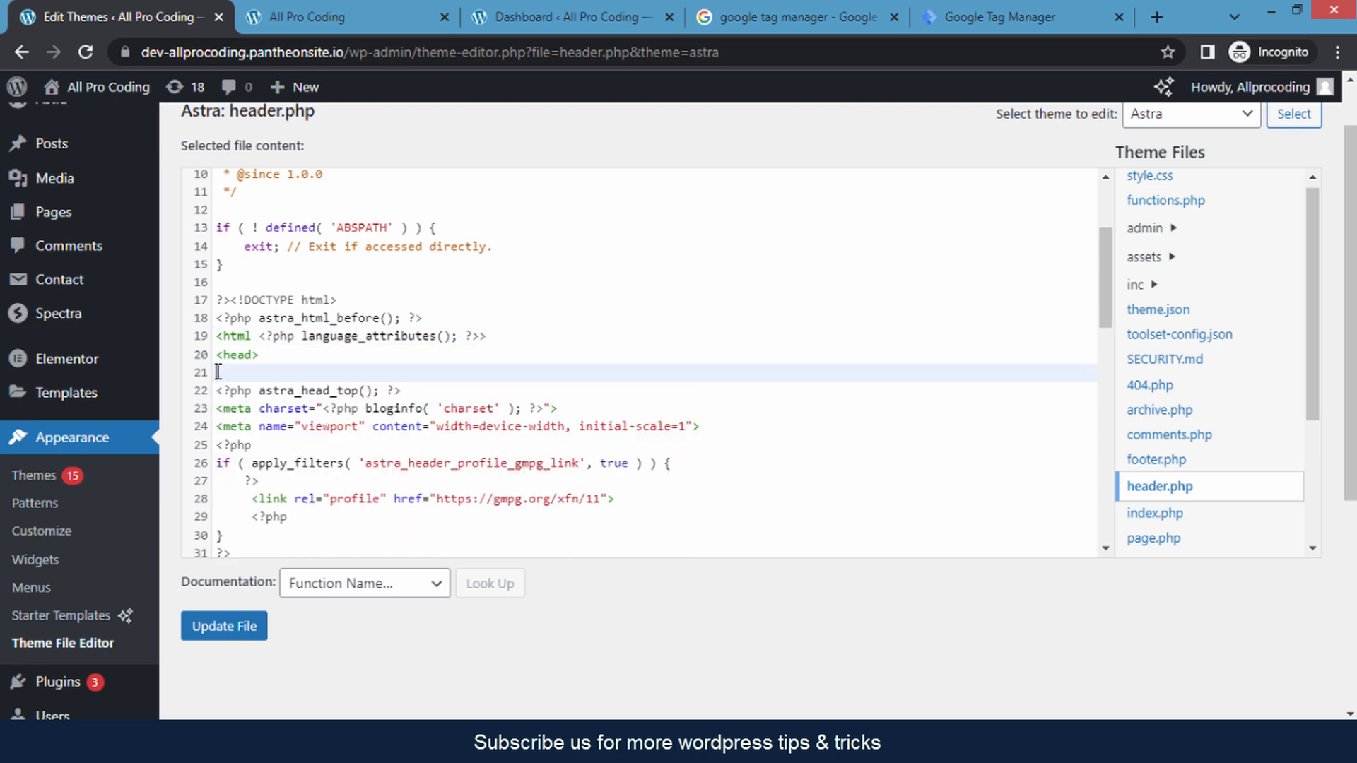
# Delete the Google Tag Manager noscript block below the opening <body> tag in Astra's header.php and update the file
pyautogui.scroll(-5, 491, 401)
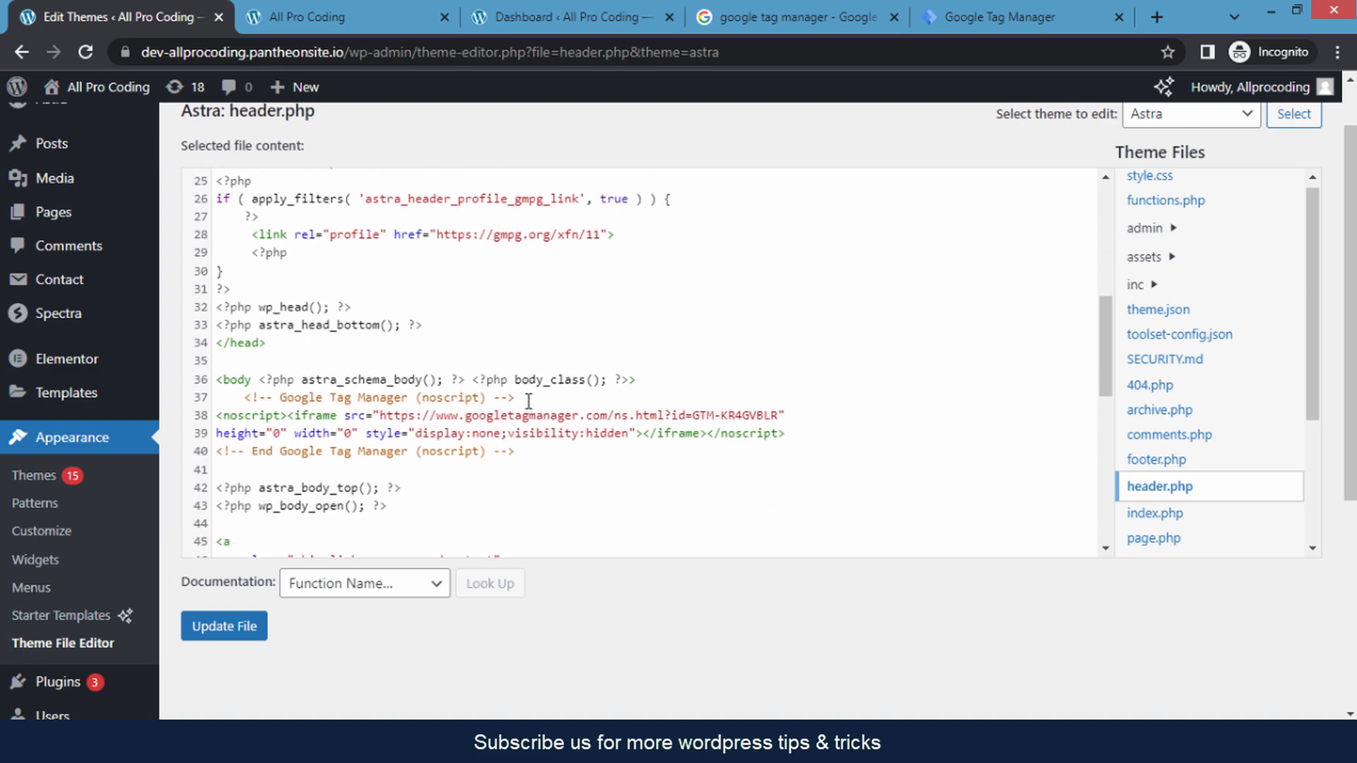
pyautogui.scroll(-1, 474, 431)
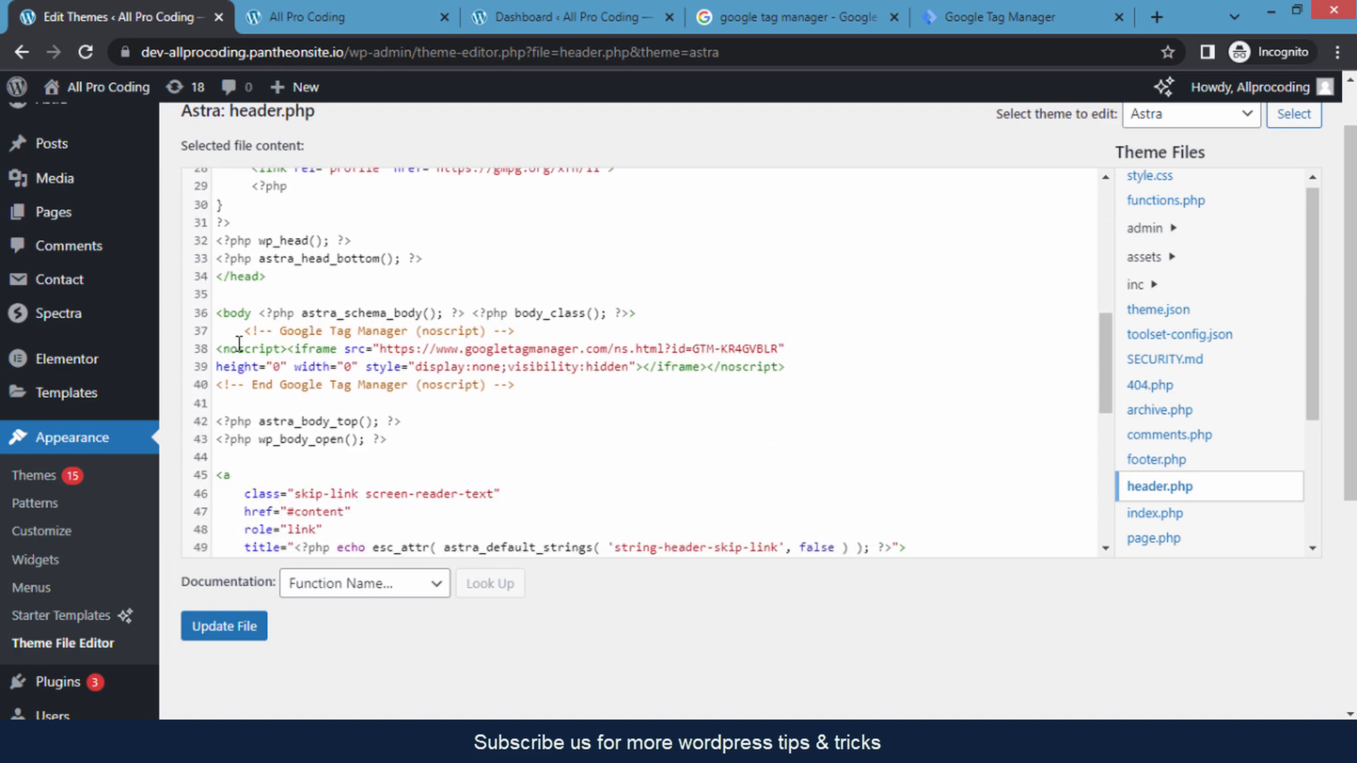
pyautogui.moveTo(244, 331); pyautogui.dragTo(517, 382)
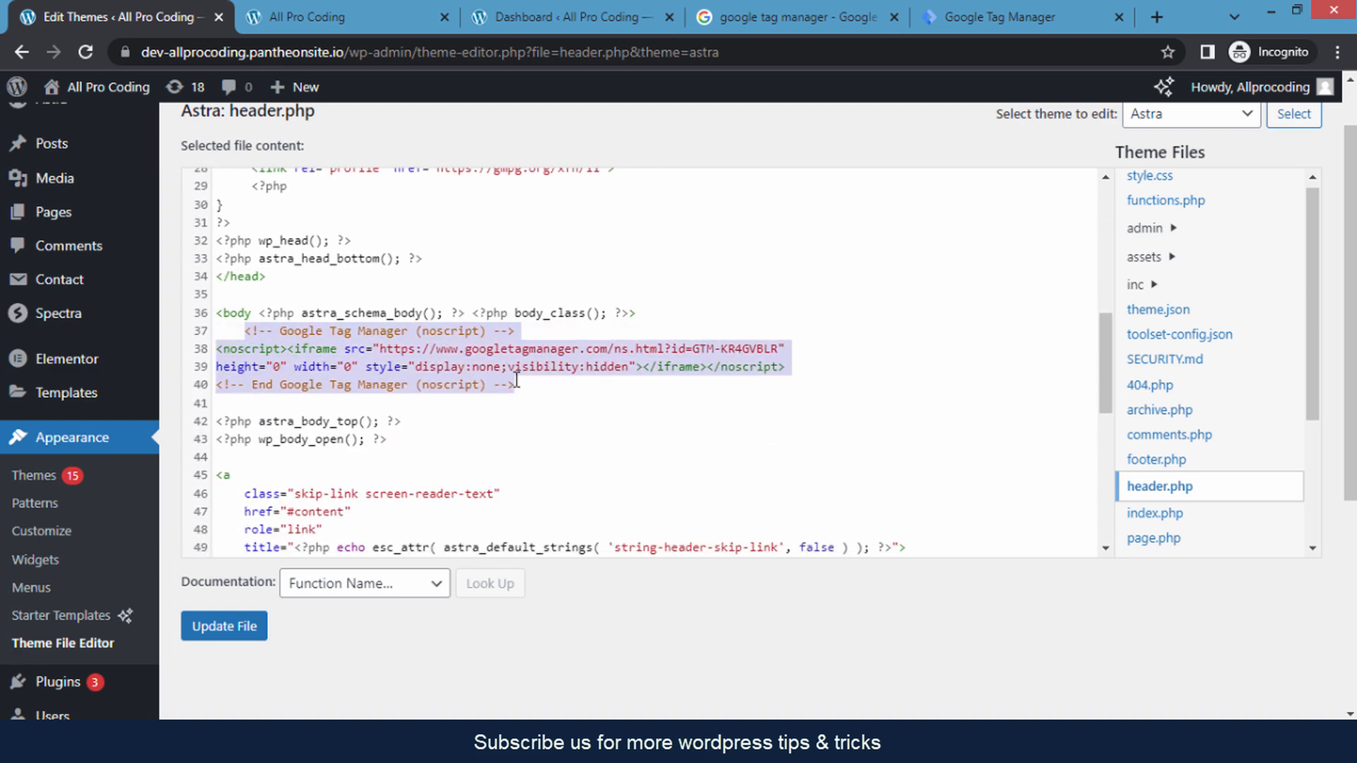
pyautogui.press('Delete')
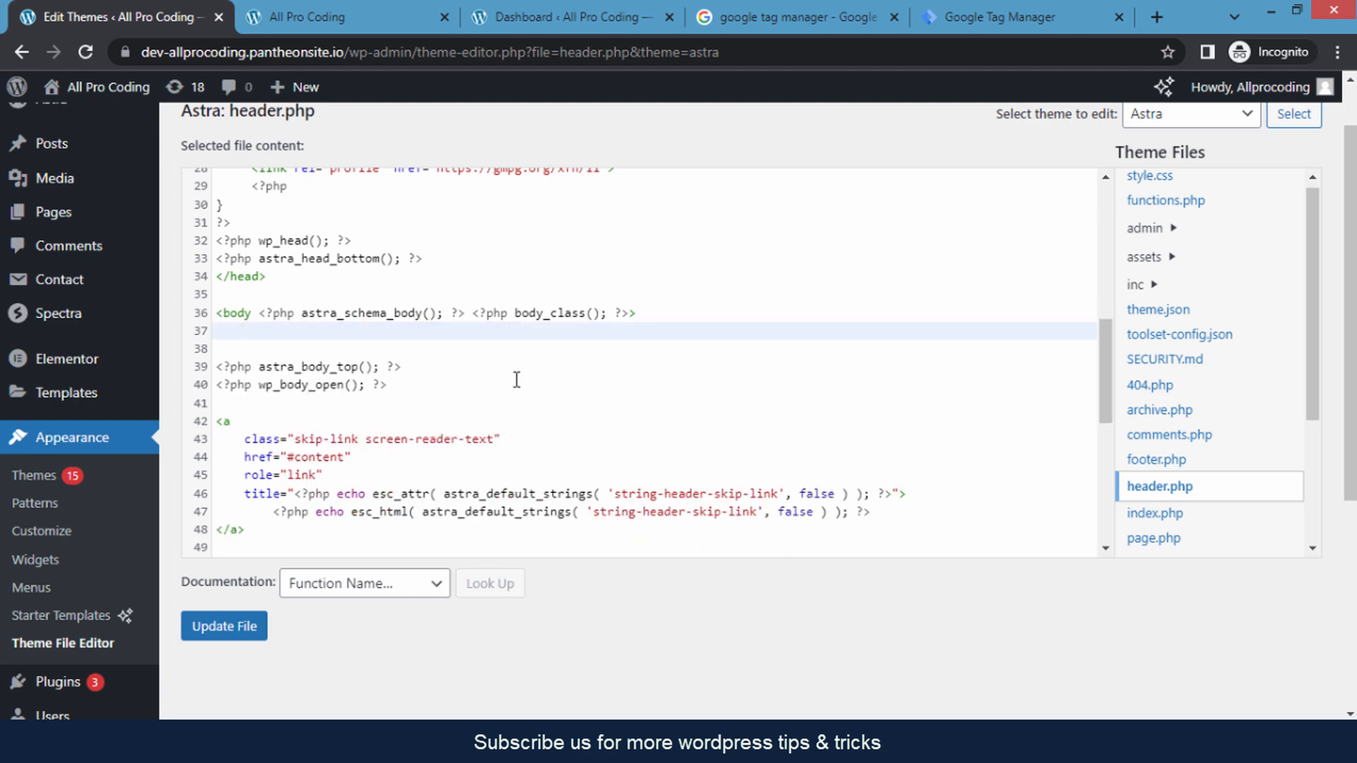
pyautogui.scroll(-3, 551, 402)
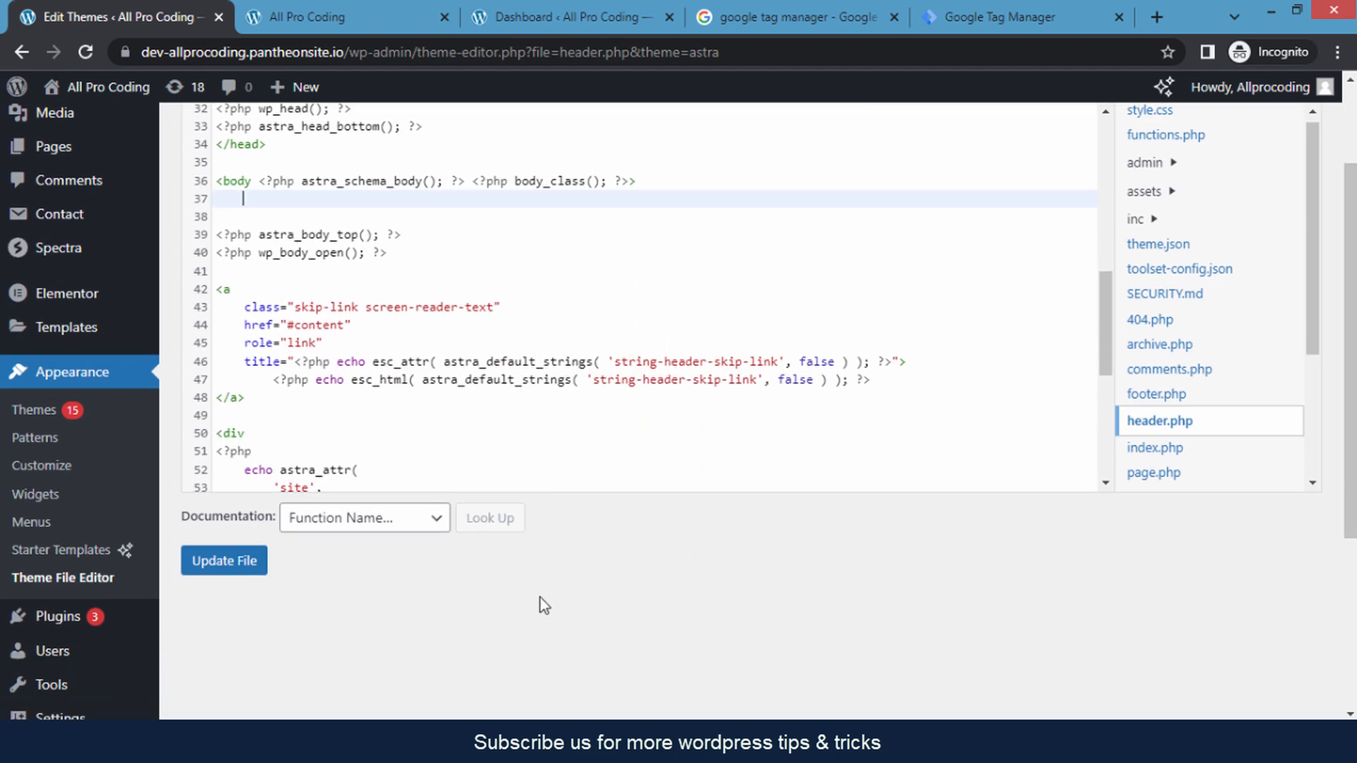
pyautogui.click(205, 564)
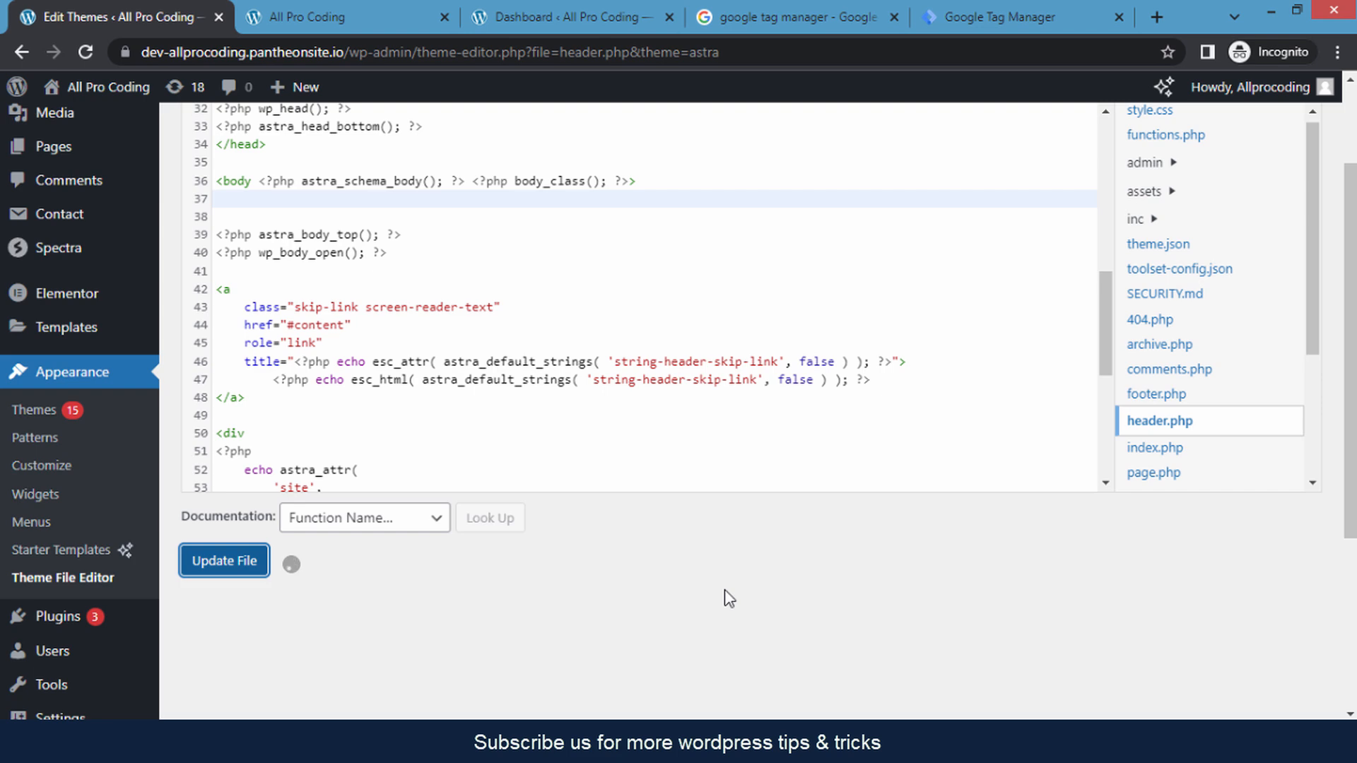
pyautogui.click(205, 566)
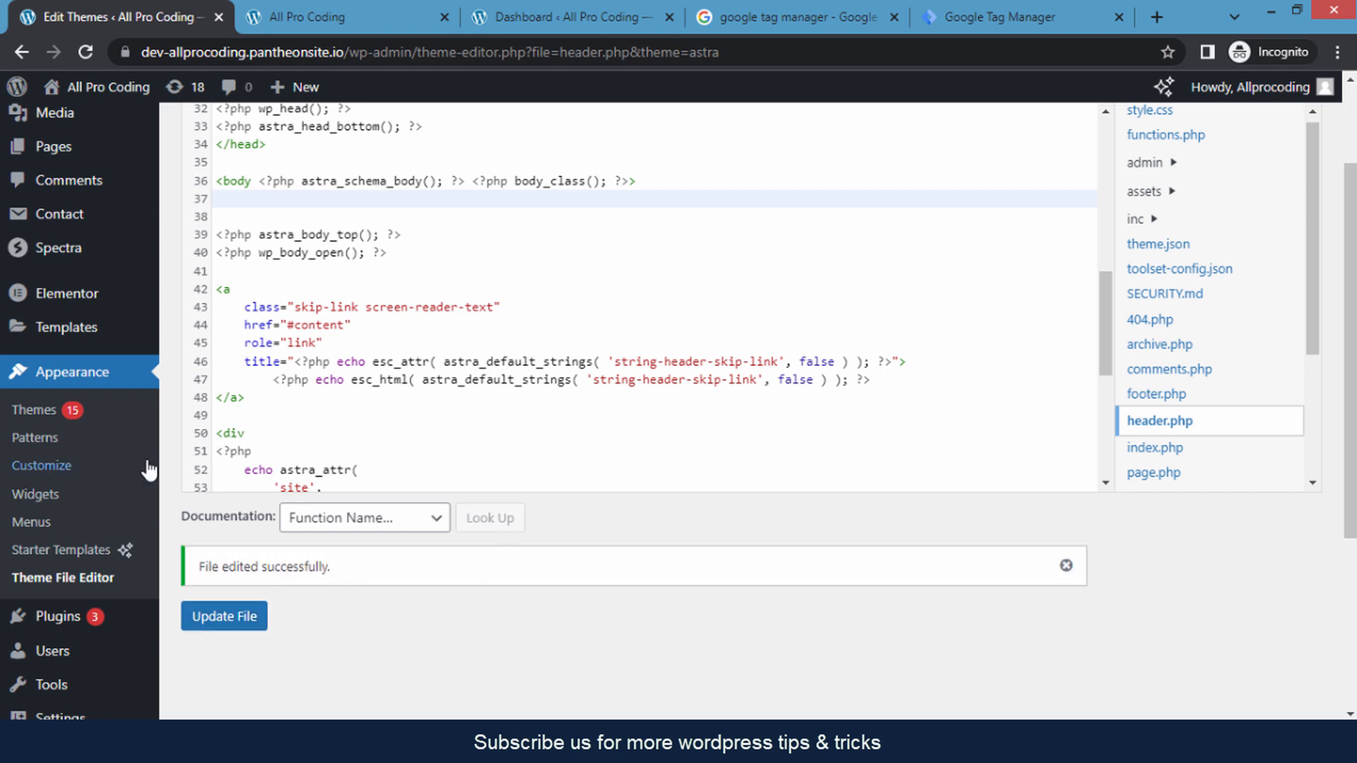
# Search for the plugin "Head, Footer and Post Injections" on the page for adding new plugins and locate it in the results
pyautogui.scroll(-5, 142, 453)
pyautogui.click(57, 325)
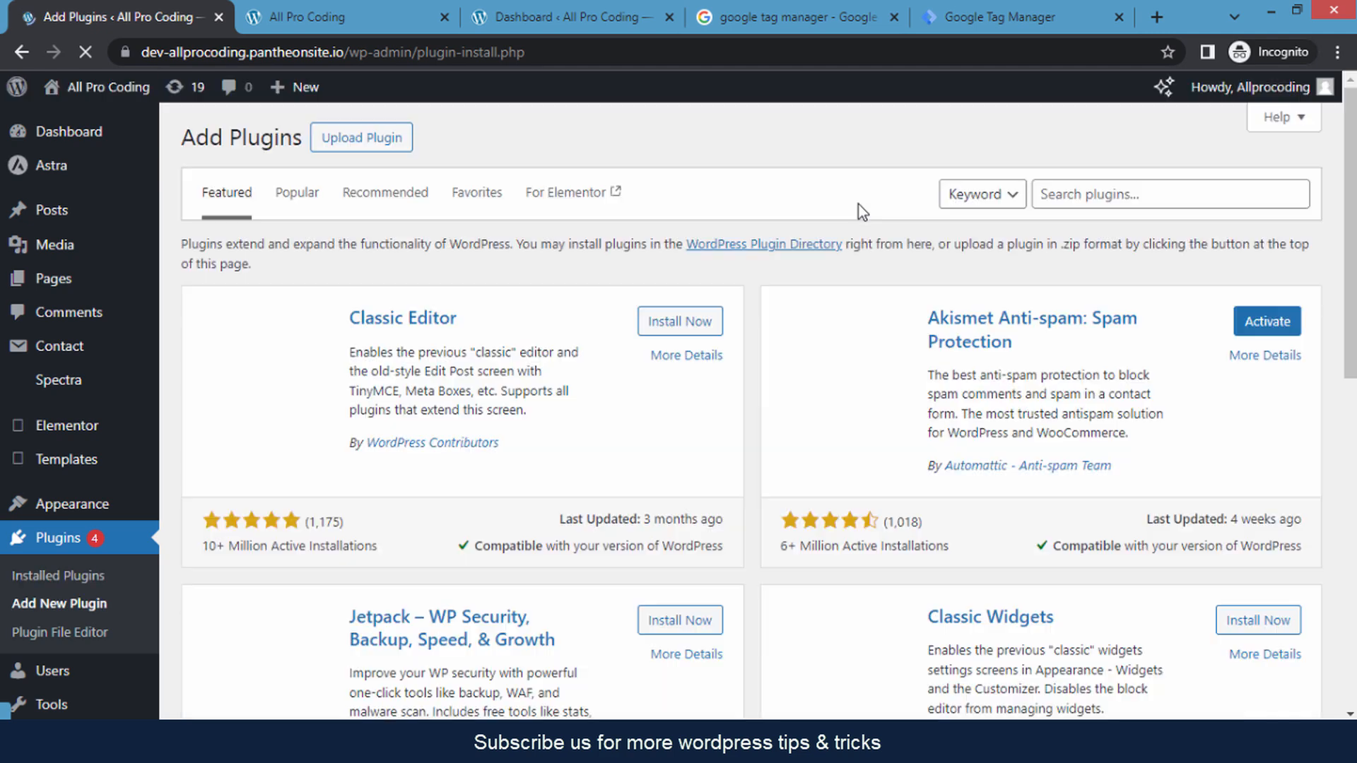
pyautogui.click(1083, 193)
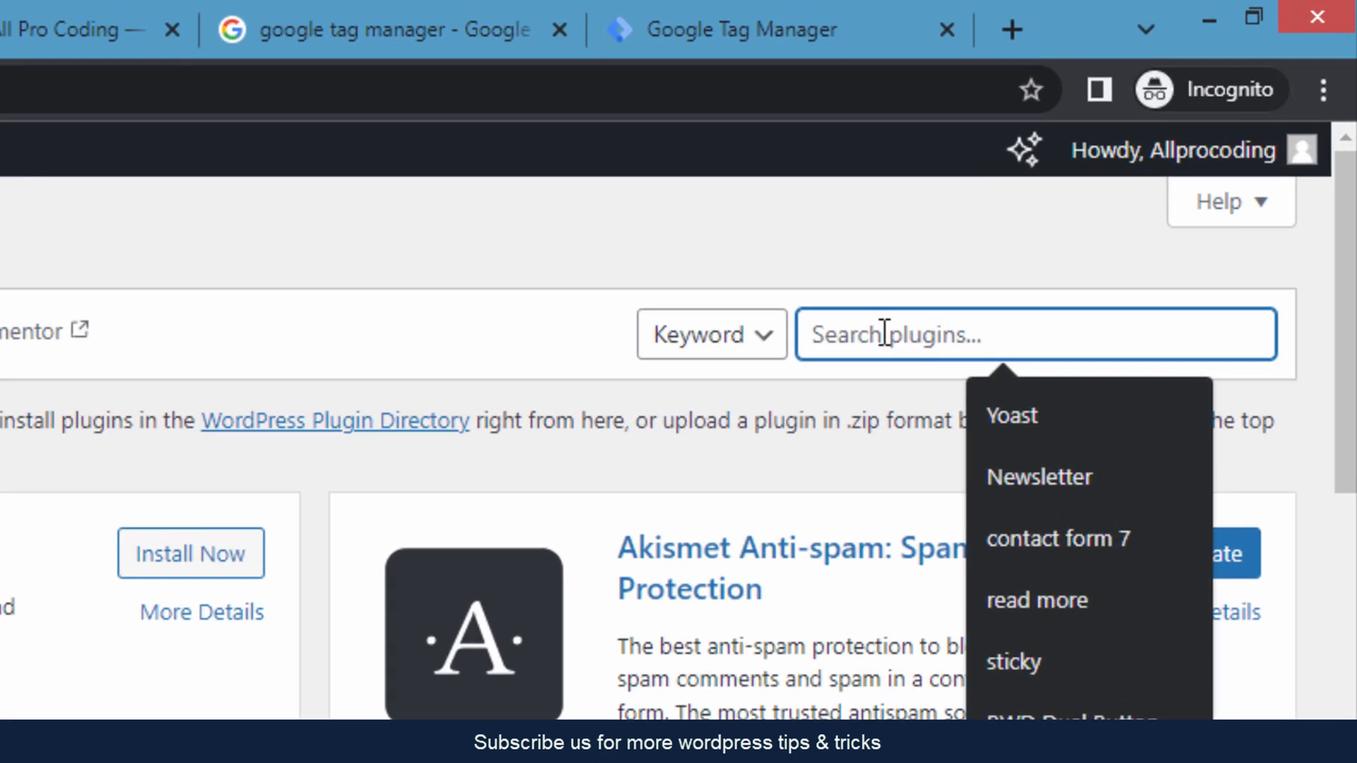
pyautogui.write('Head, Footer and Post Injections')
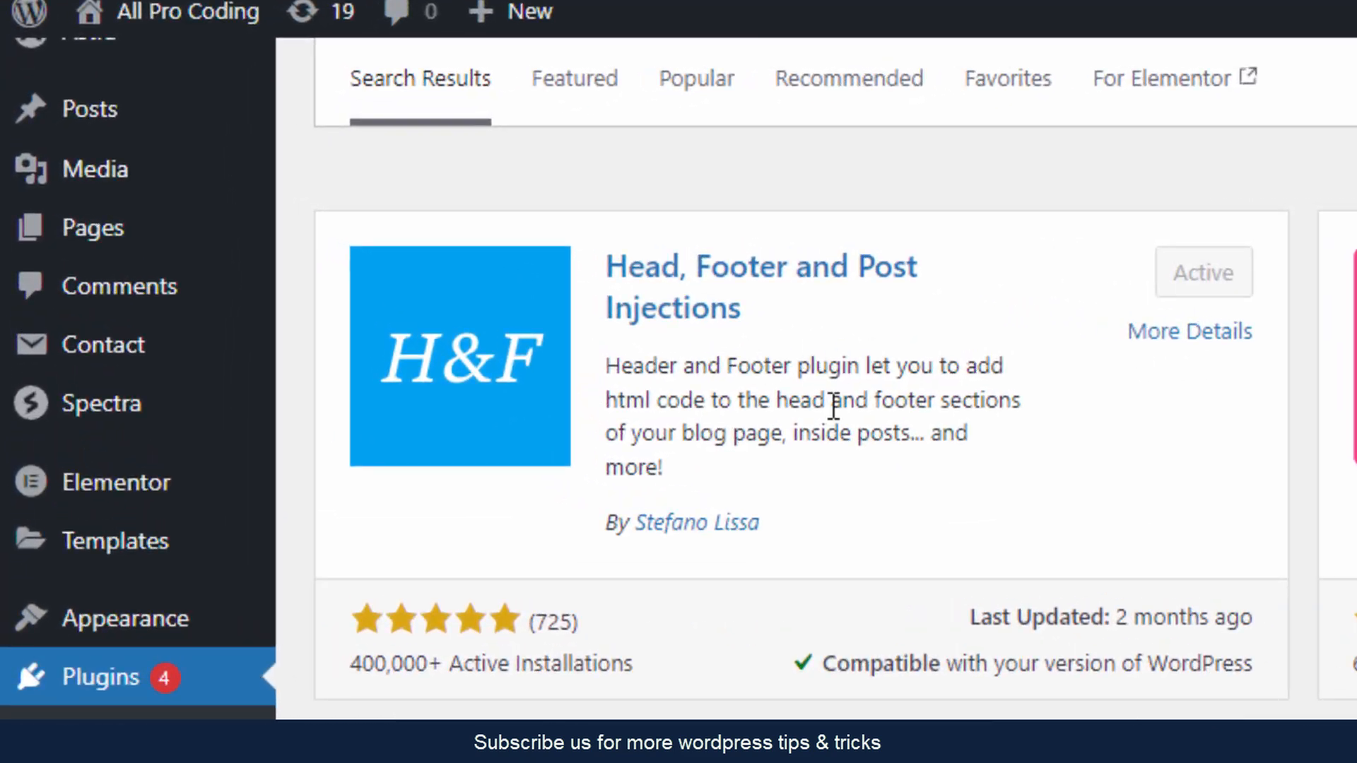
pyautogui.moveTo(602, 215); pyautogui.dragTo(769, 302)
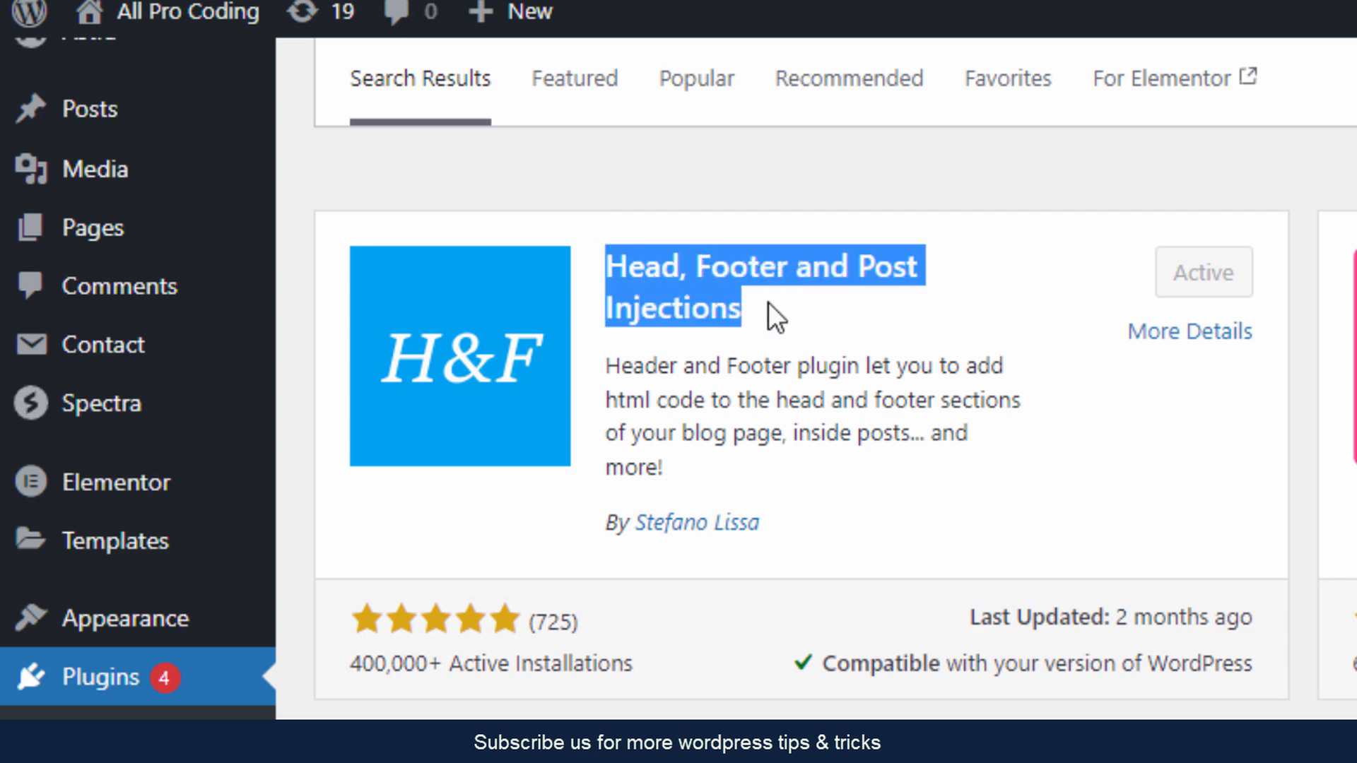
pyautogui.click(778, 160)
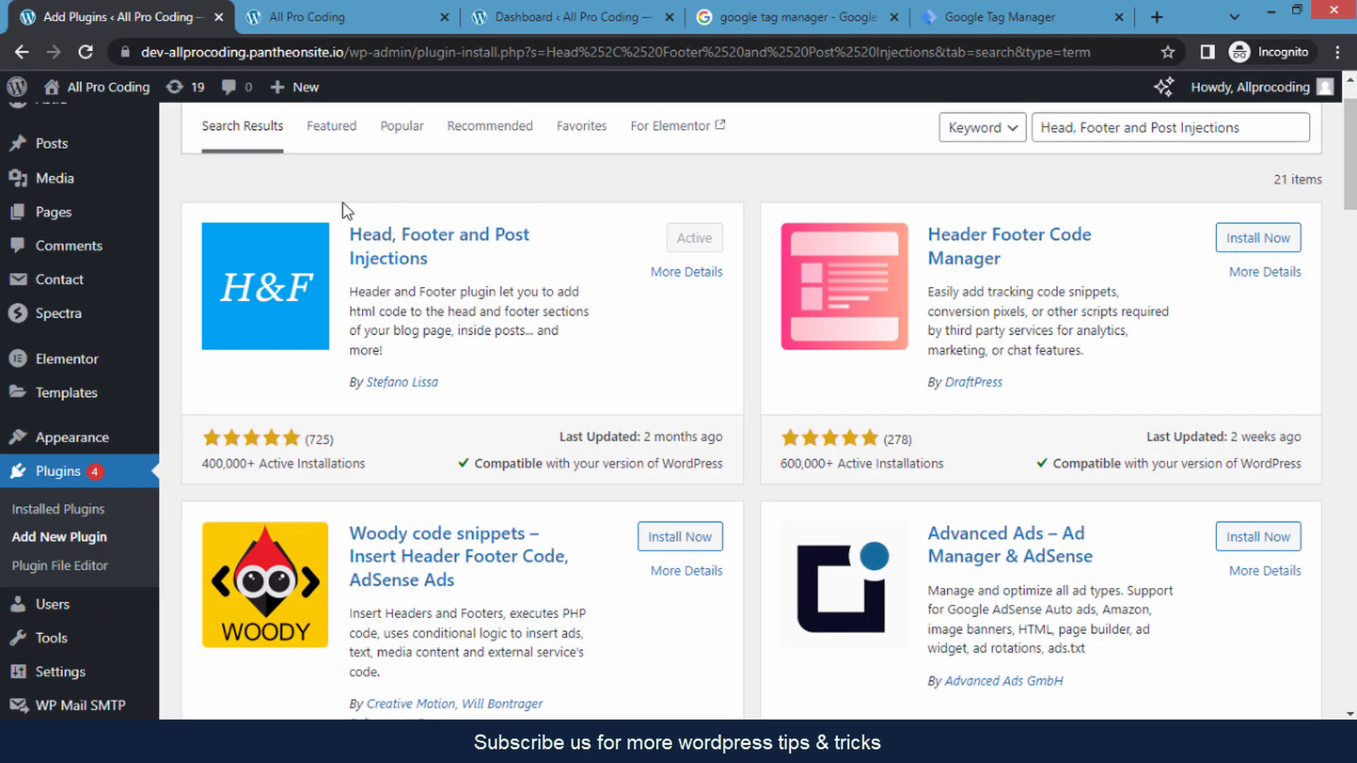
pyautogui.tripleClick(381, 230)
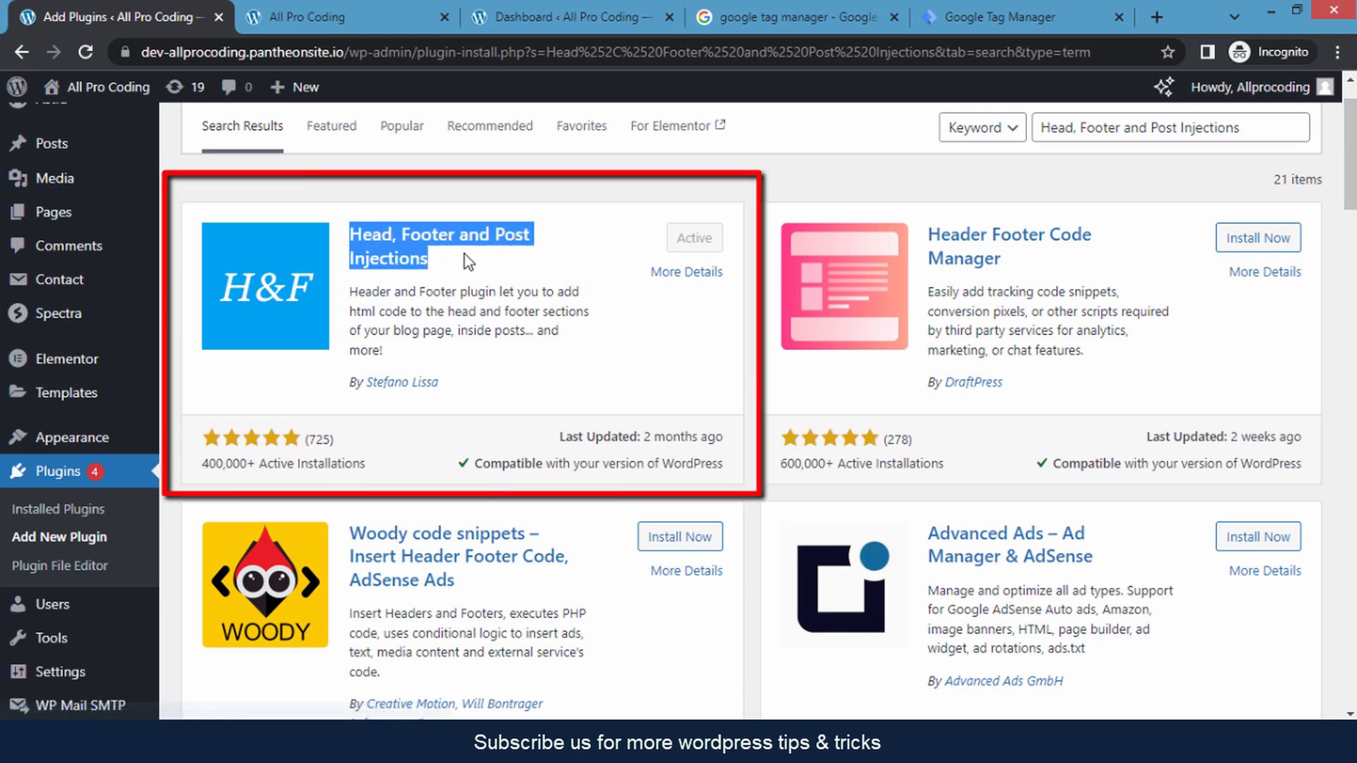
pyautogui.click(478, 188)
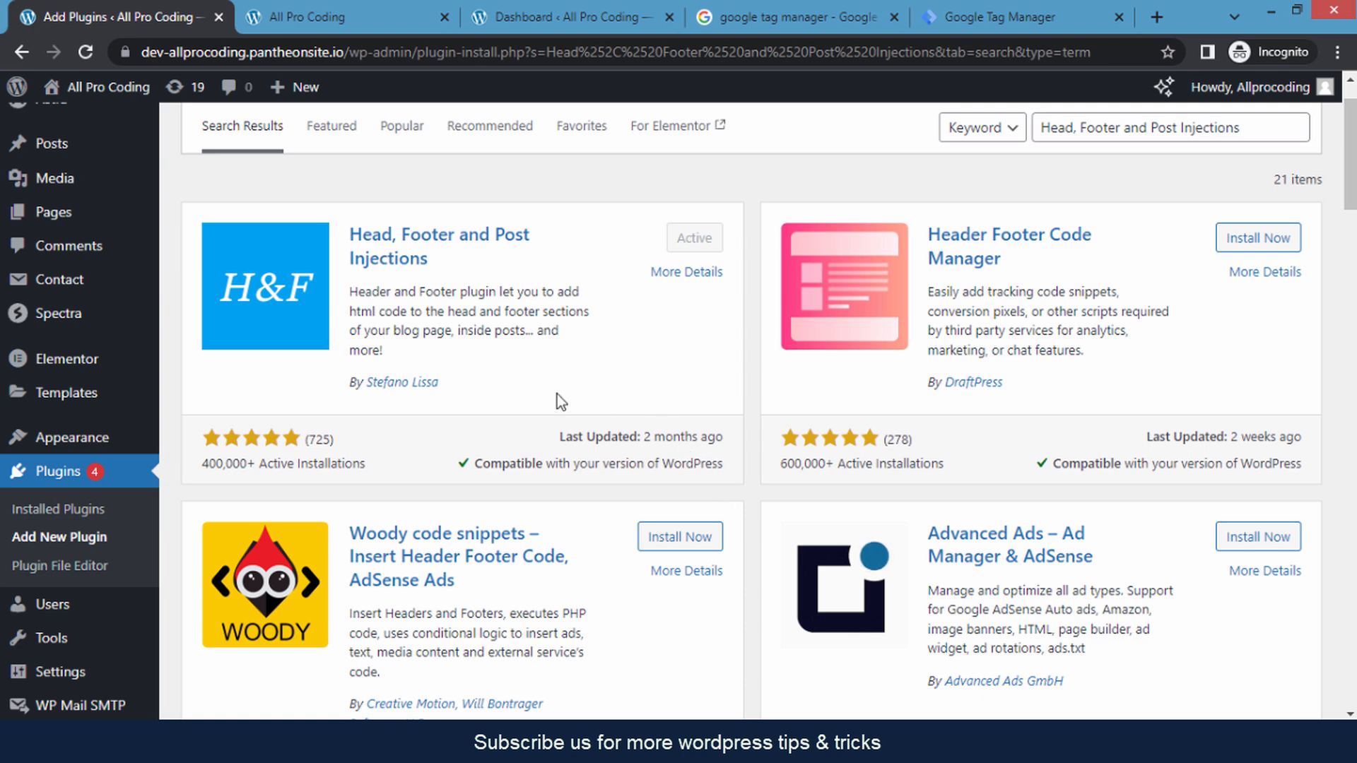
# Open the Head and Footer settings page of the Head, Footer and Post Injections plugin at its <HEAD> page section injection area
pyautogui.scroll(-2, 333, 403)
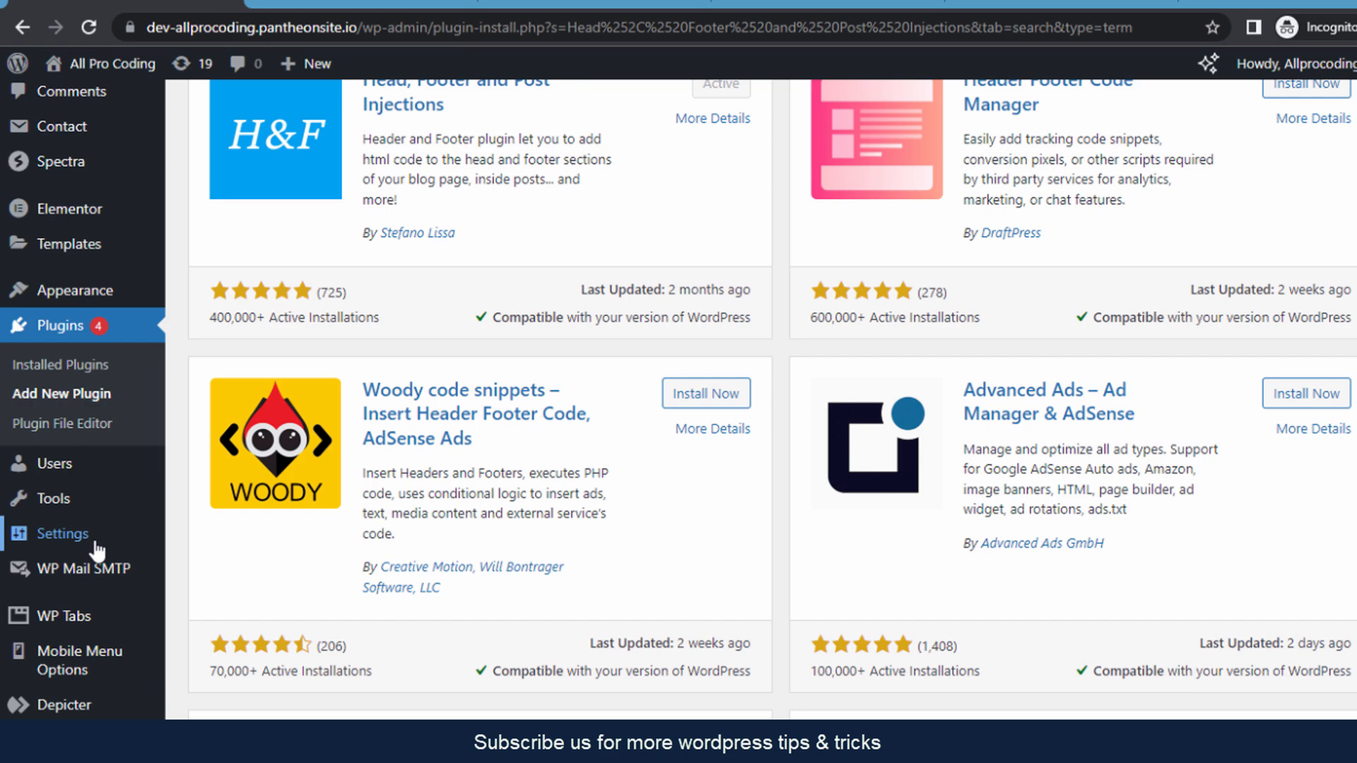
pyautogui.moveTo(98, 550)
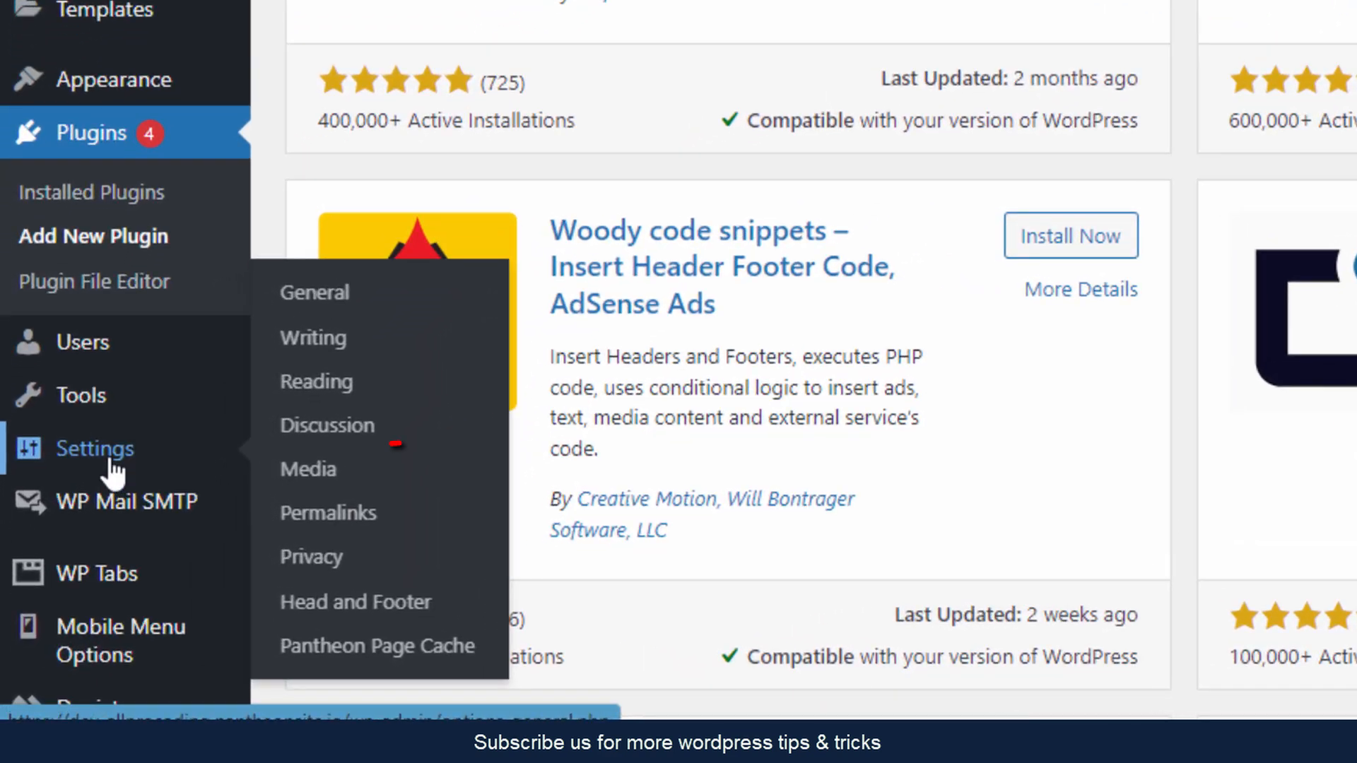
pyautogui.click(417, 608)
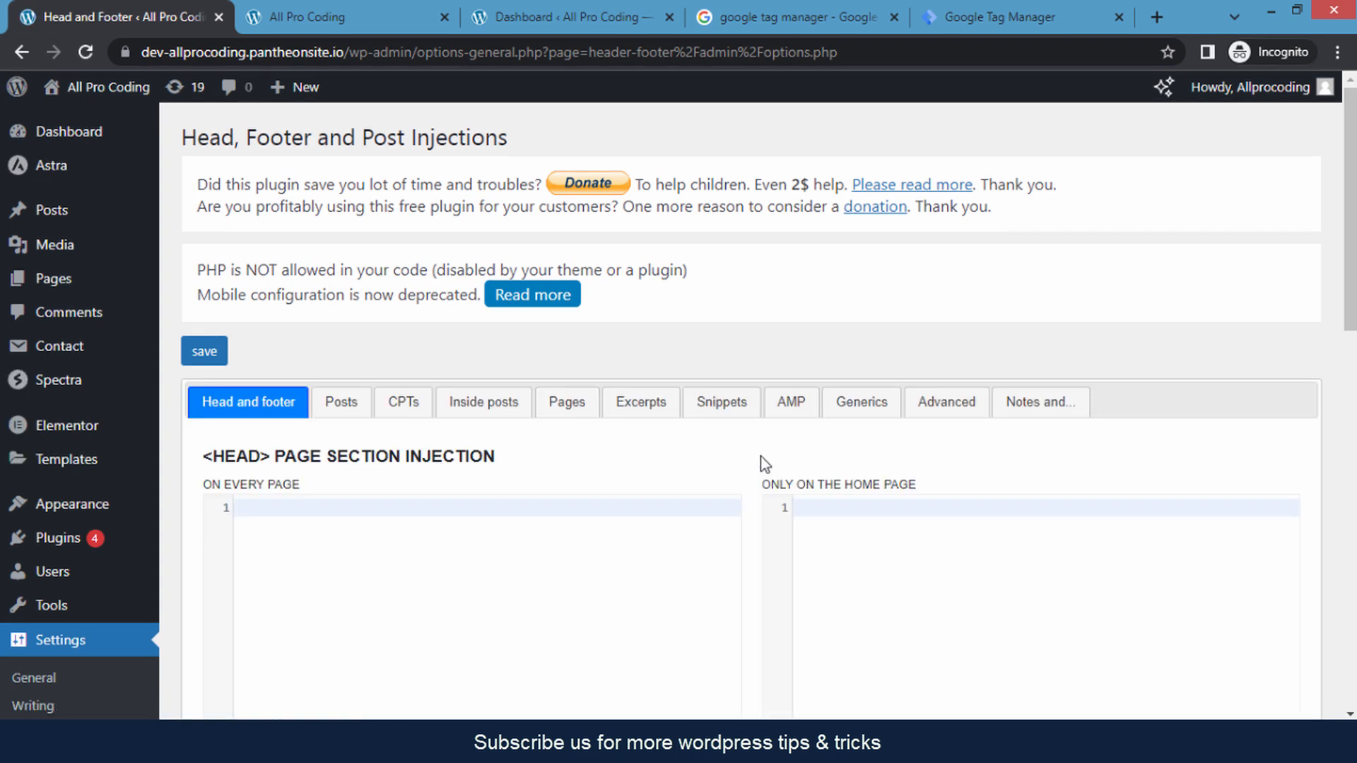
pyautogui.scroll(-1, 763, 456)
pyautogui.scroll(-1, 774, 463)
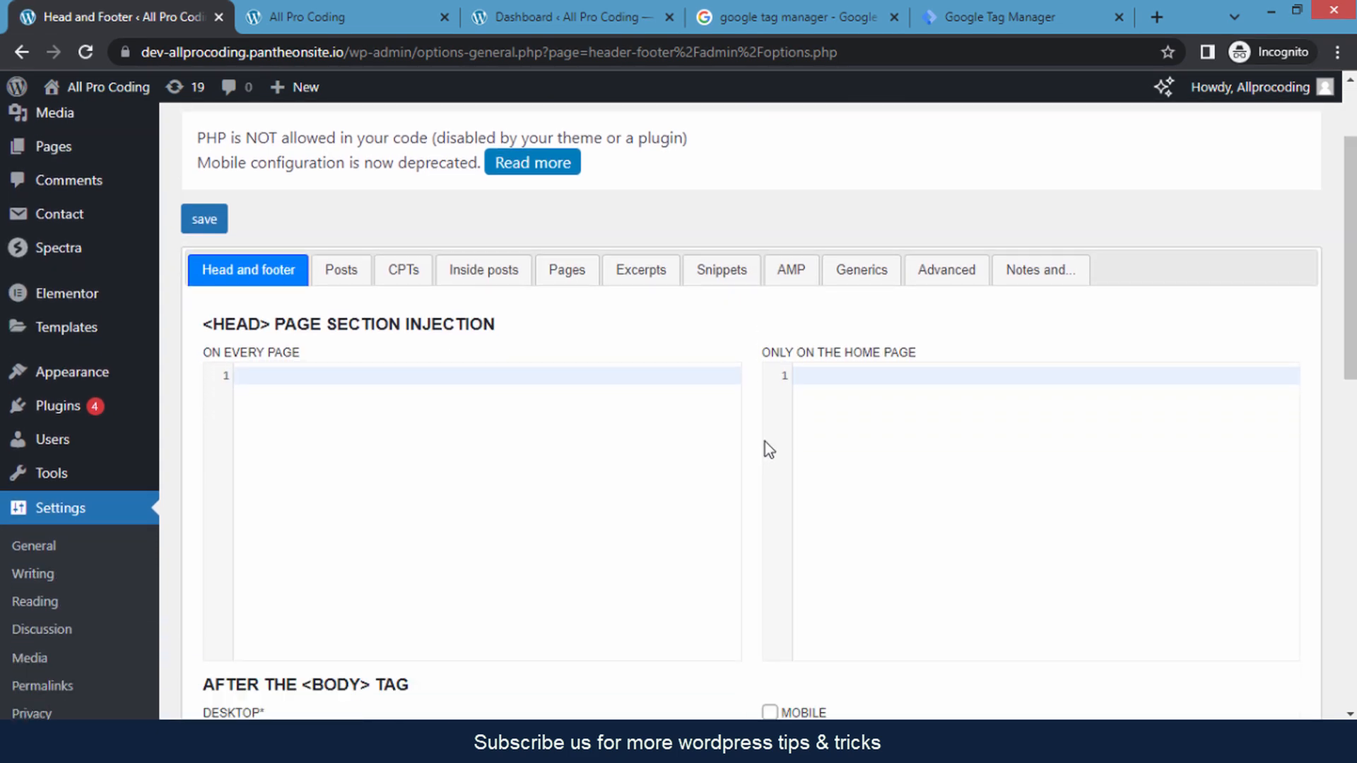
# Switch to Google Tag Manager and copy the script snippet meant for the <head> of every page
pyautogui.moveTo(205, 324); pyautogui.dragTo(394, 329)
pyautogui.click(394, 329)
pyautogui.click(362, 405)
pyautogui.click(992, 10)
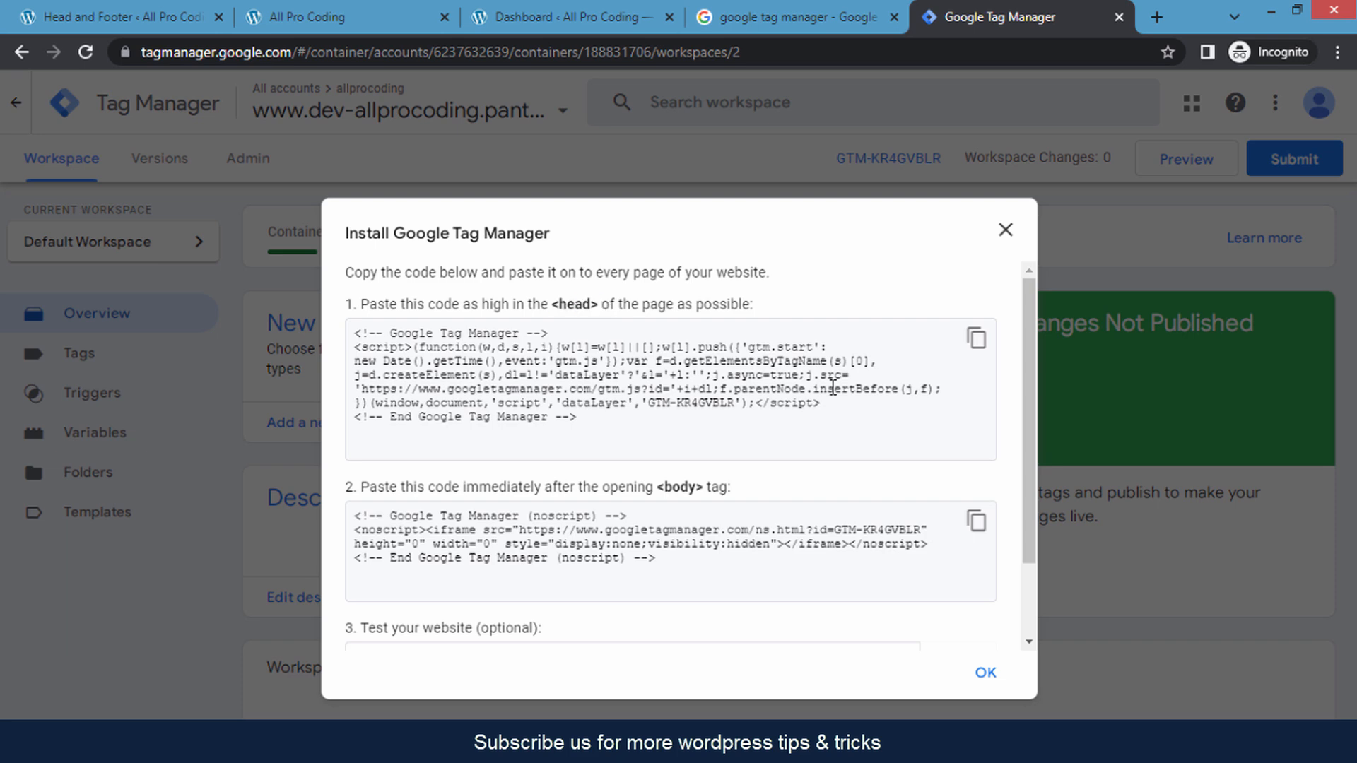
pyautogui.click(978, 352)
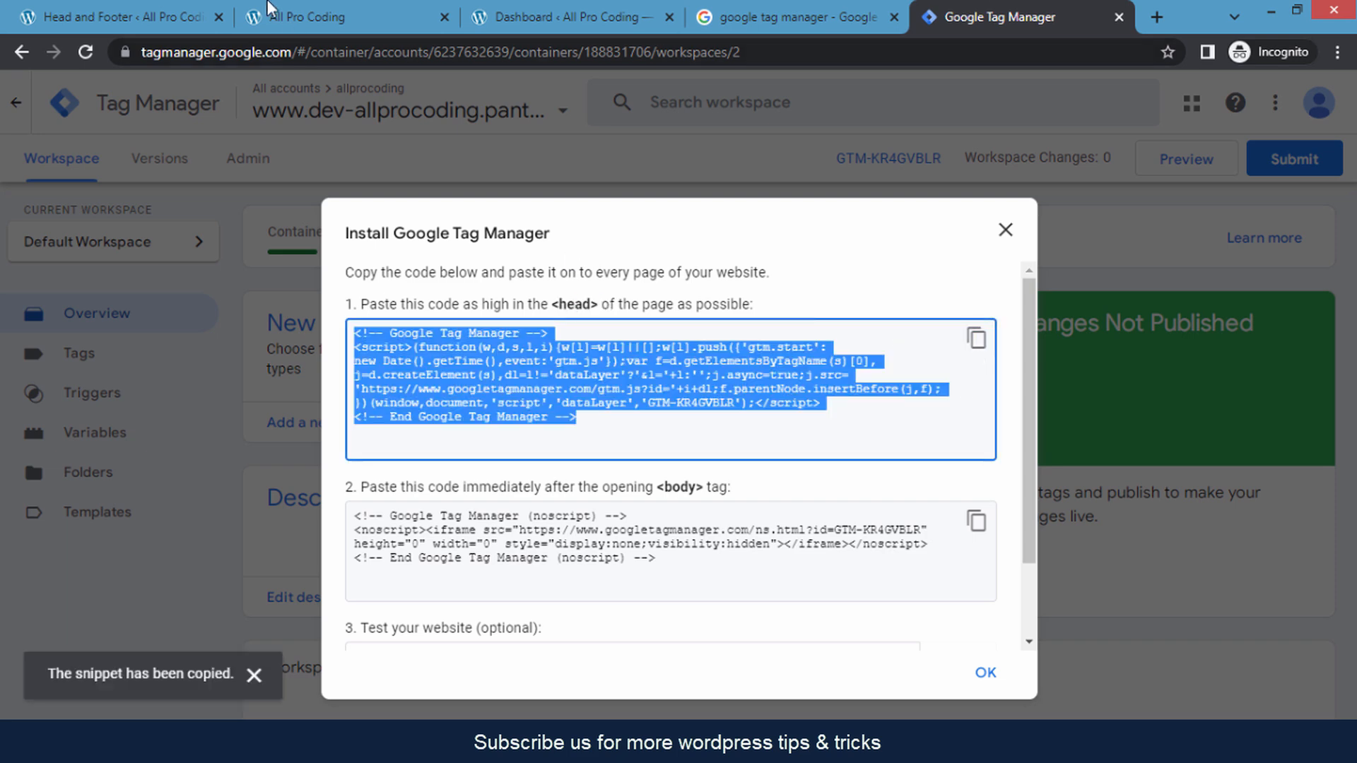
# Return to the plugin settings and paste the copied script snippet into the <HEAD> page section injection code for every page
pyautogui.click(172, 3)
pyautogui.scroll(-1, 388, 393)
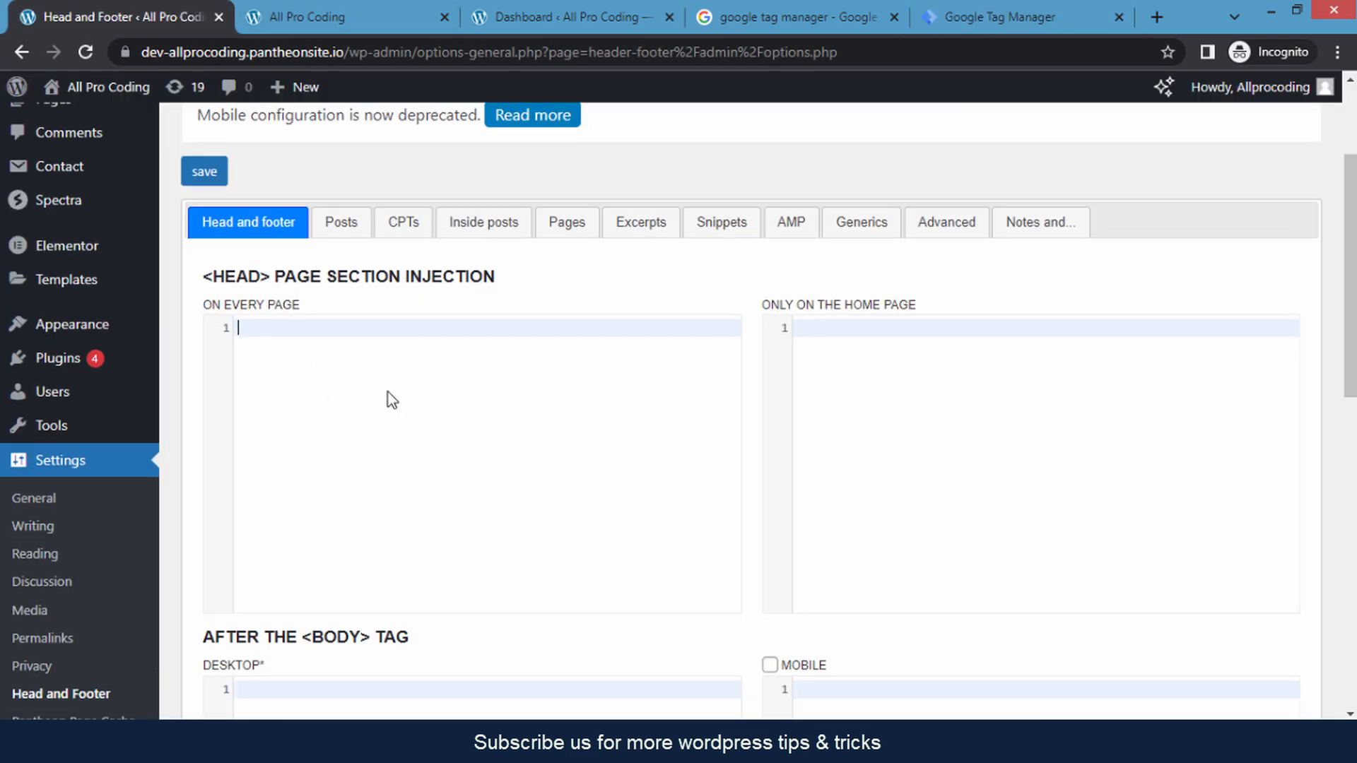
pyautogui.rightClick(346, 336)
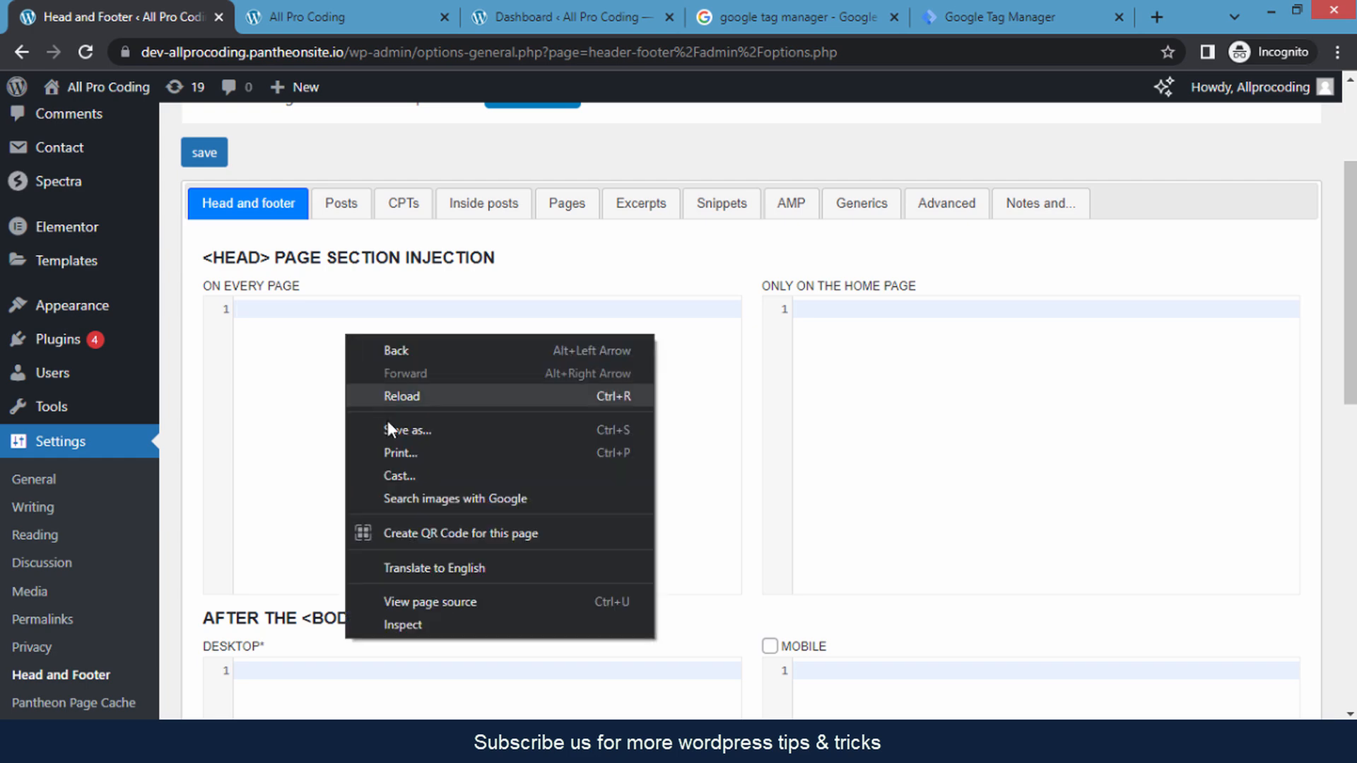
pyautogui.click(290, 420)
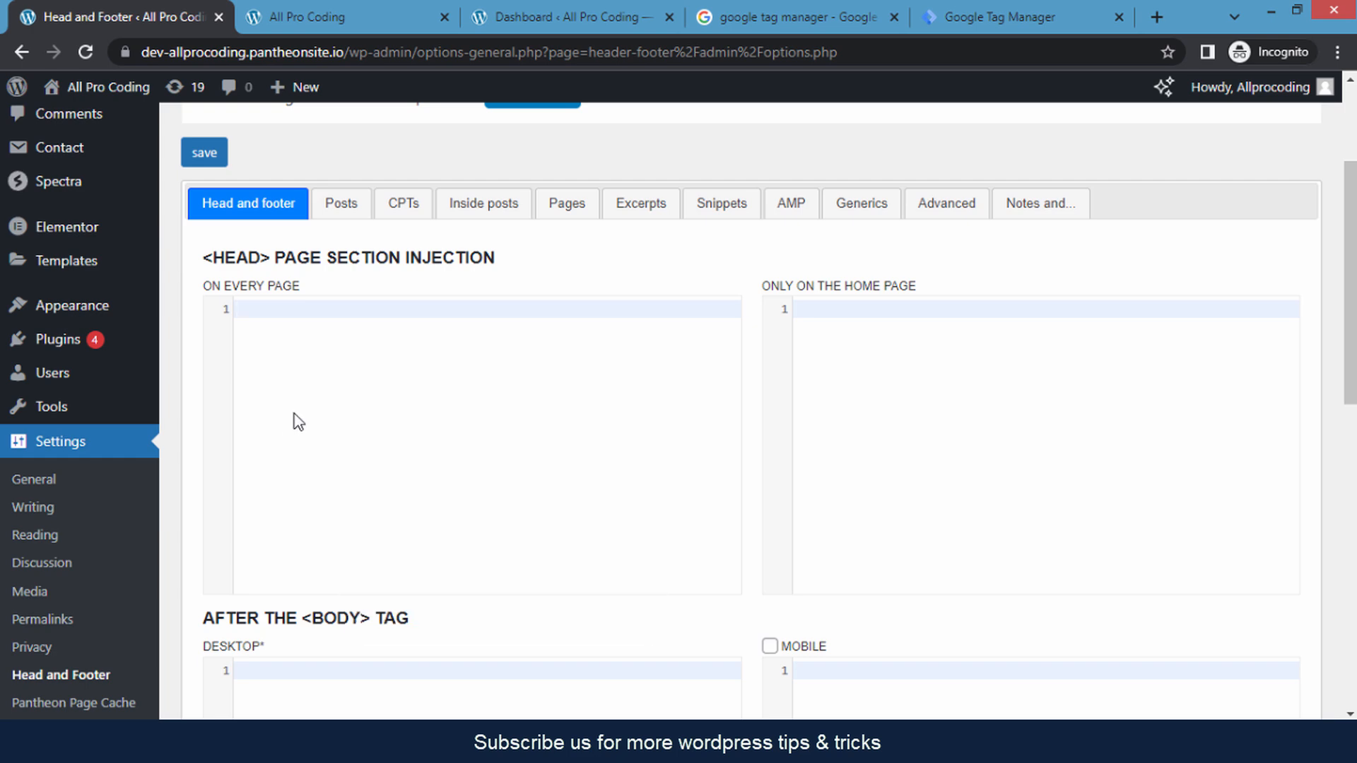
pyautogui.hotkey('ctrl', 'v')
pyautogui.click(492, 431)
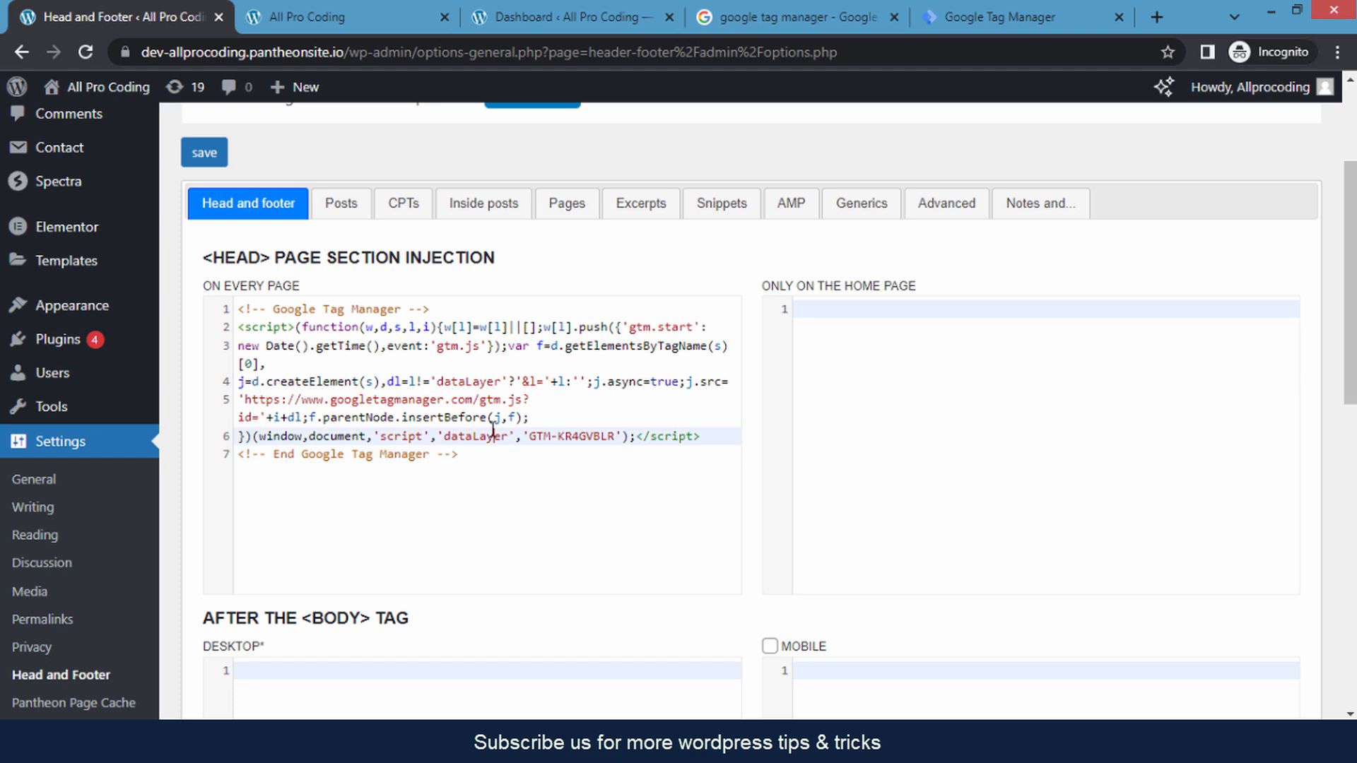
# Locate the plugin's desktop field for code after the <BODY> tag, and copy the body noscript snippet from Google Tag Manager
pyautogui.scroll(-4, 513, 434)
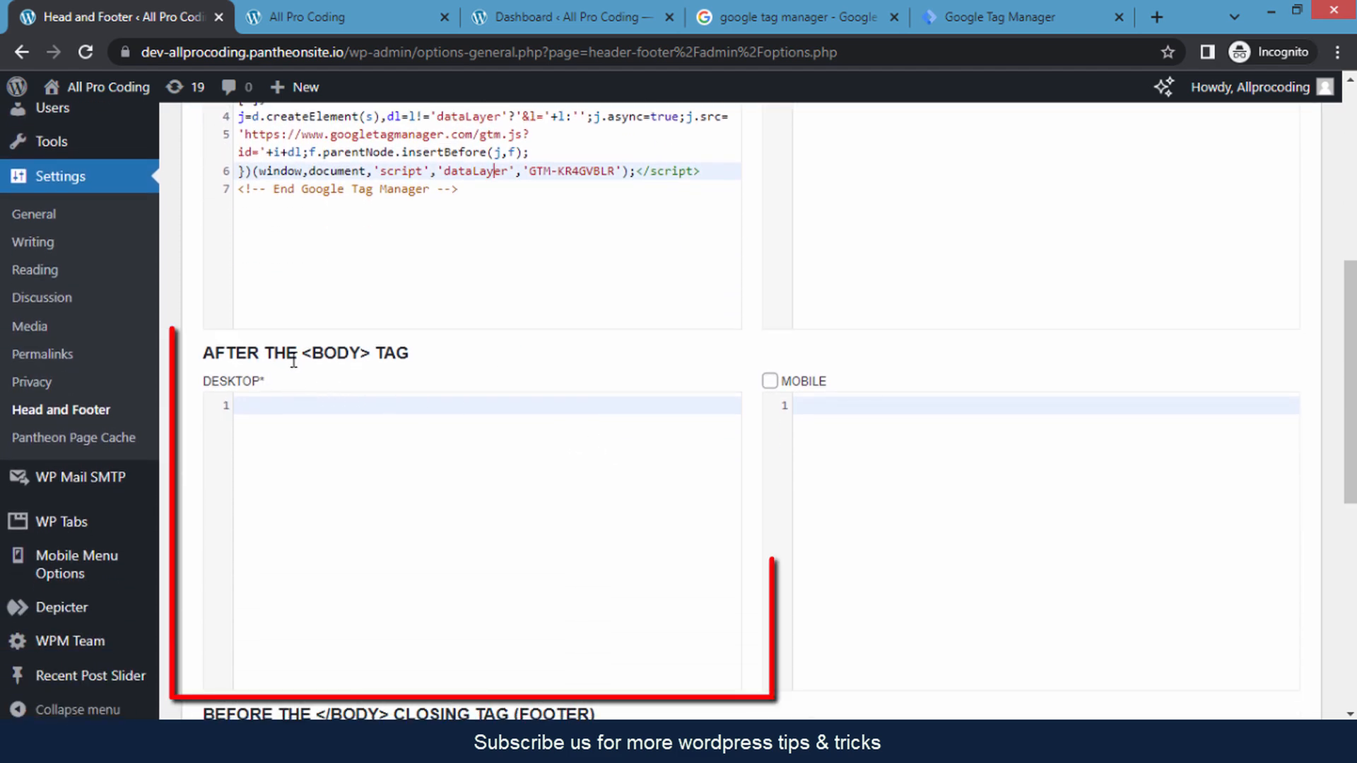
pyautogui.moveTo(307, 354); pyautogui.dragTo(388, 370)
pyautogui.click(368, 436)
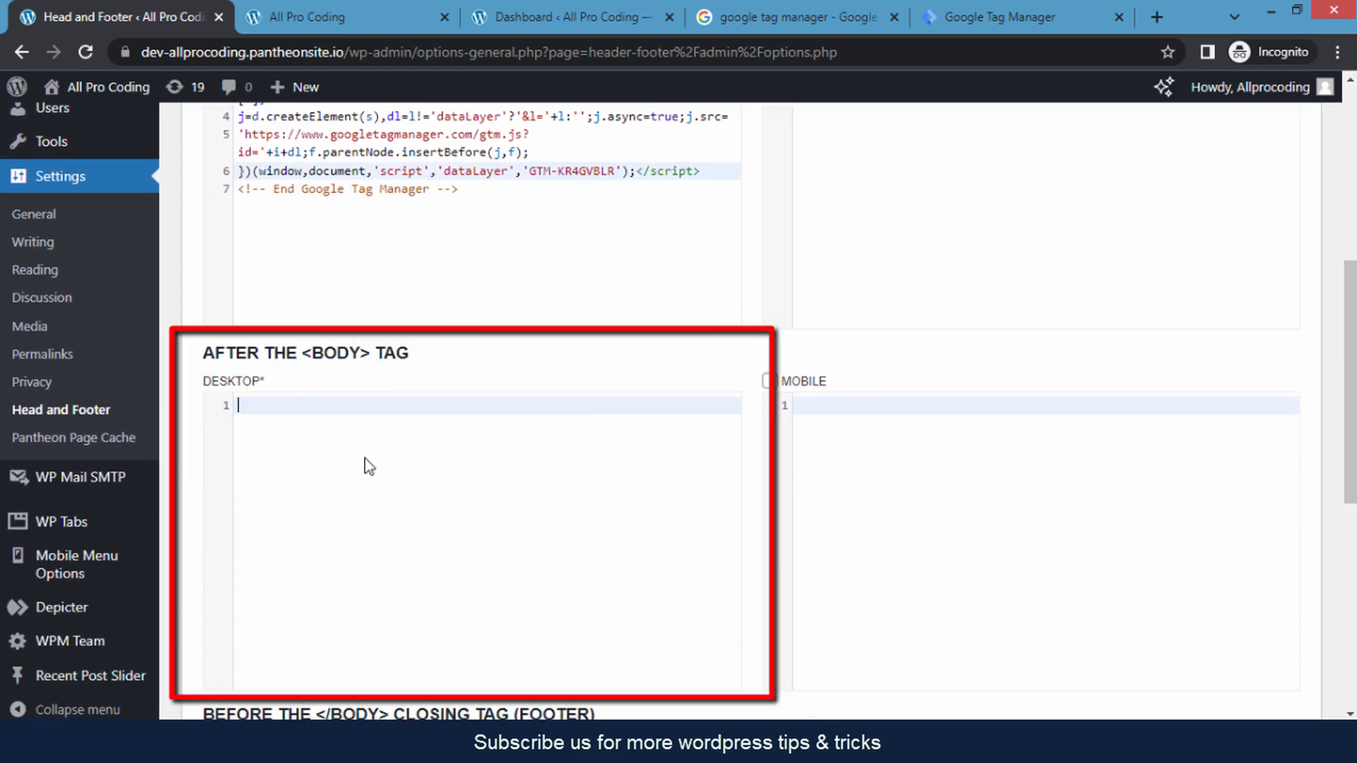
pyautogui.click(1024, 15)
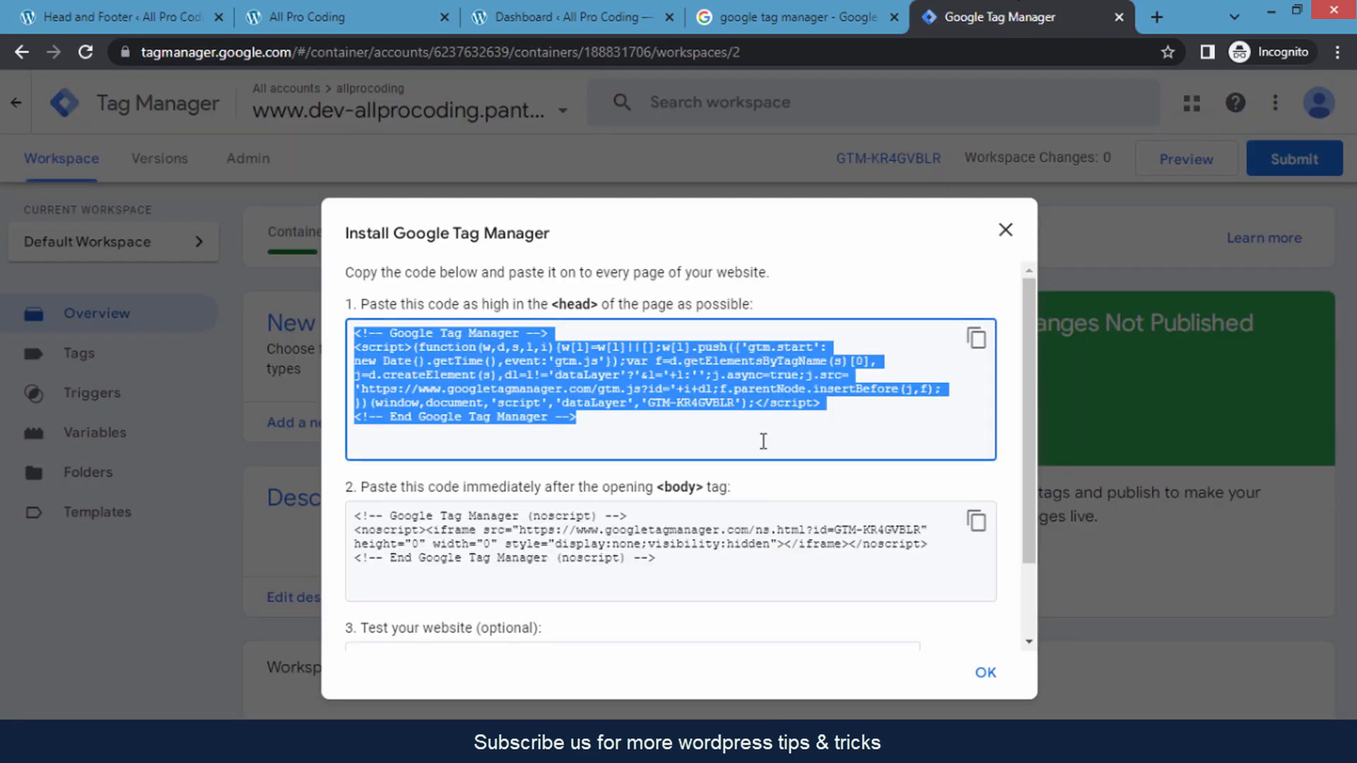
pyautogui.click(791, 384)
pyautogui.scroll(-2, 849, 531)
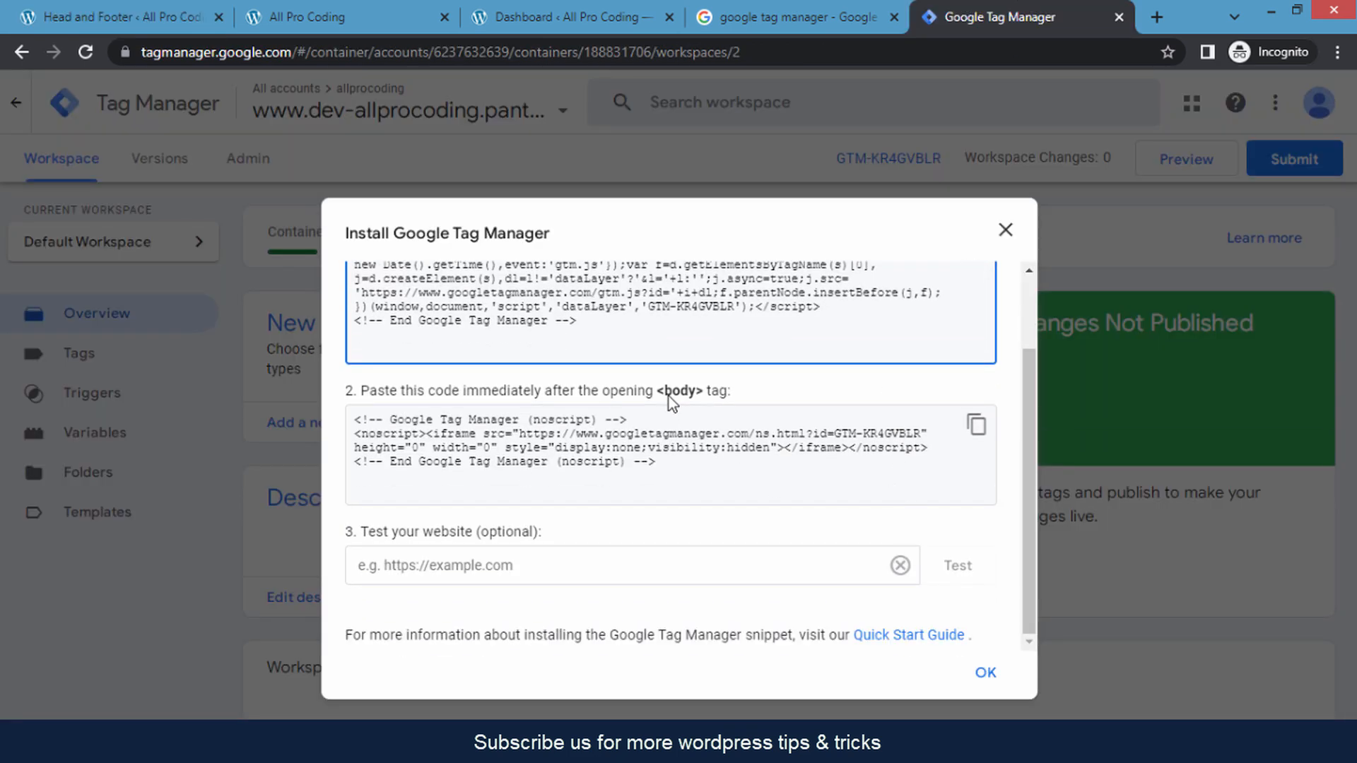
pyautogui.click(976, 425)
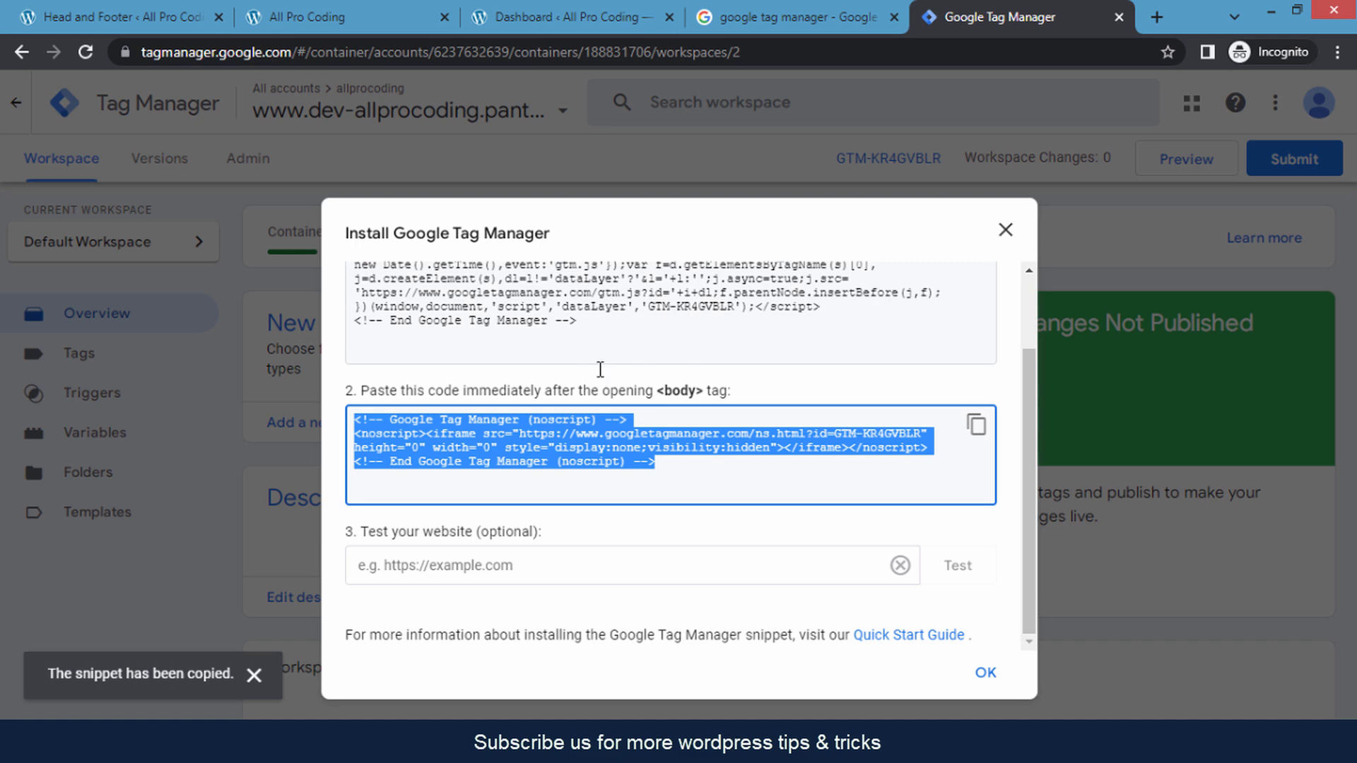
# Paste the copied noscript snippet into the plugin's desktop code field for the area after the <BODY> tag
pyautogui.click(164, 10)
pyautogui.scroll(-1, 819, 504)
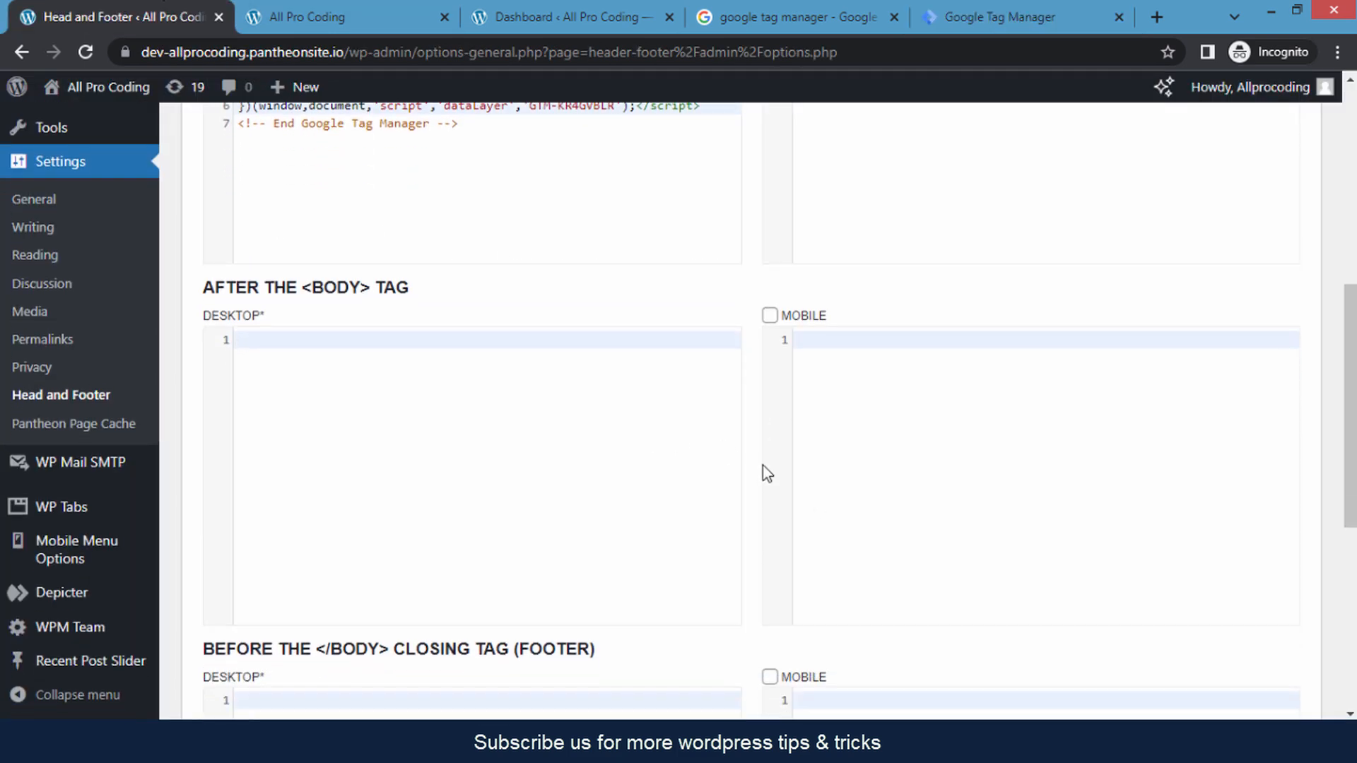
pyautogui.click(497, 424)
pyautogui.moveTo(212, 290); pyautogui.dragTo(388, 298)
pyautogui.click(389, 298)
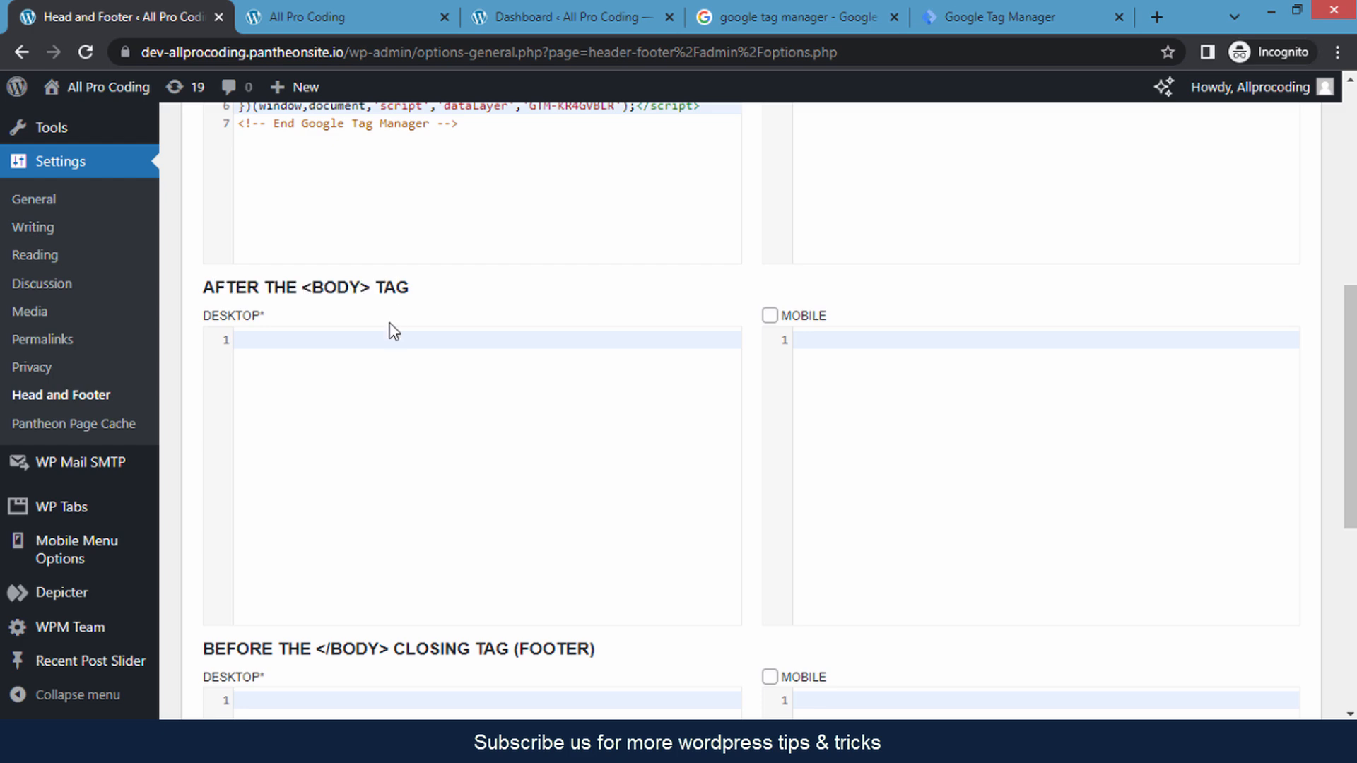
pyautogui.click(333, 371)
pyautogui.hotkey('ctrl', 'v')
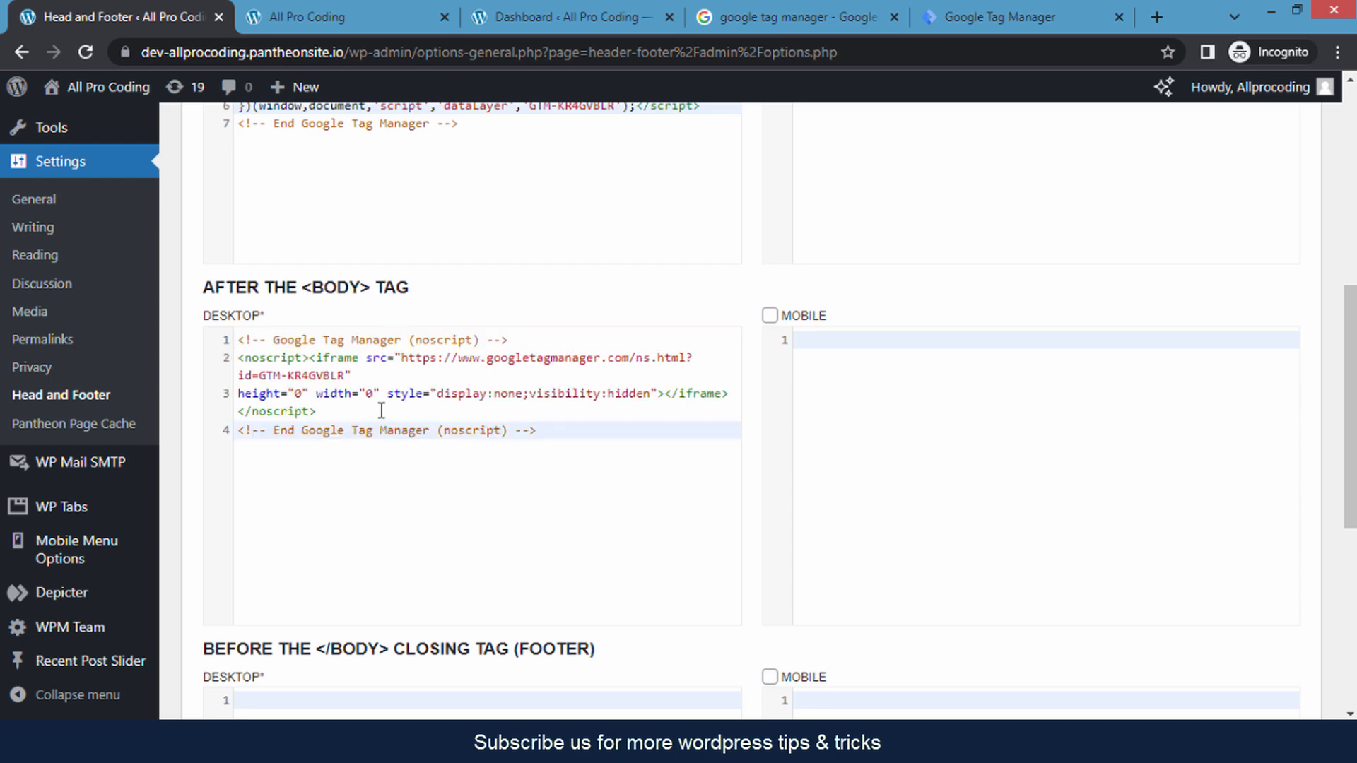
# Save the Head, Footer and Post Injections settings with both Tag Manager snippets
pyautogui.scroll(5, 779, 485)
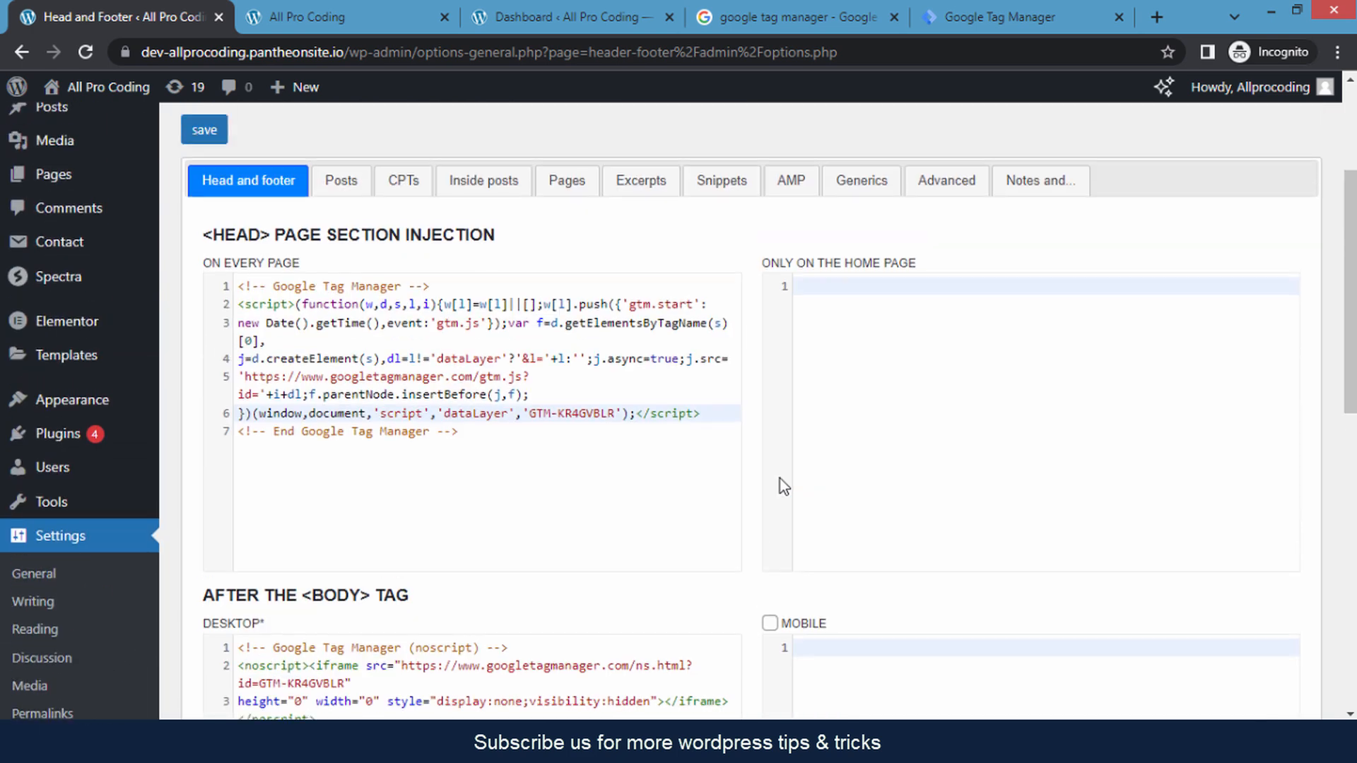
pyautogui.scroll(2, 784, 486)
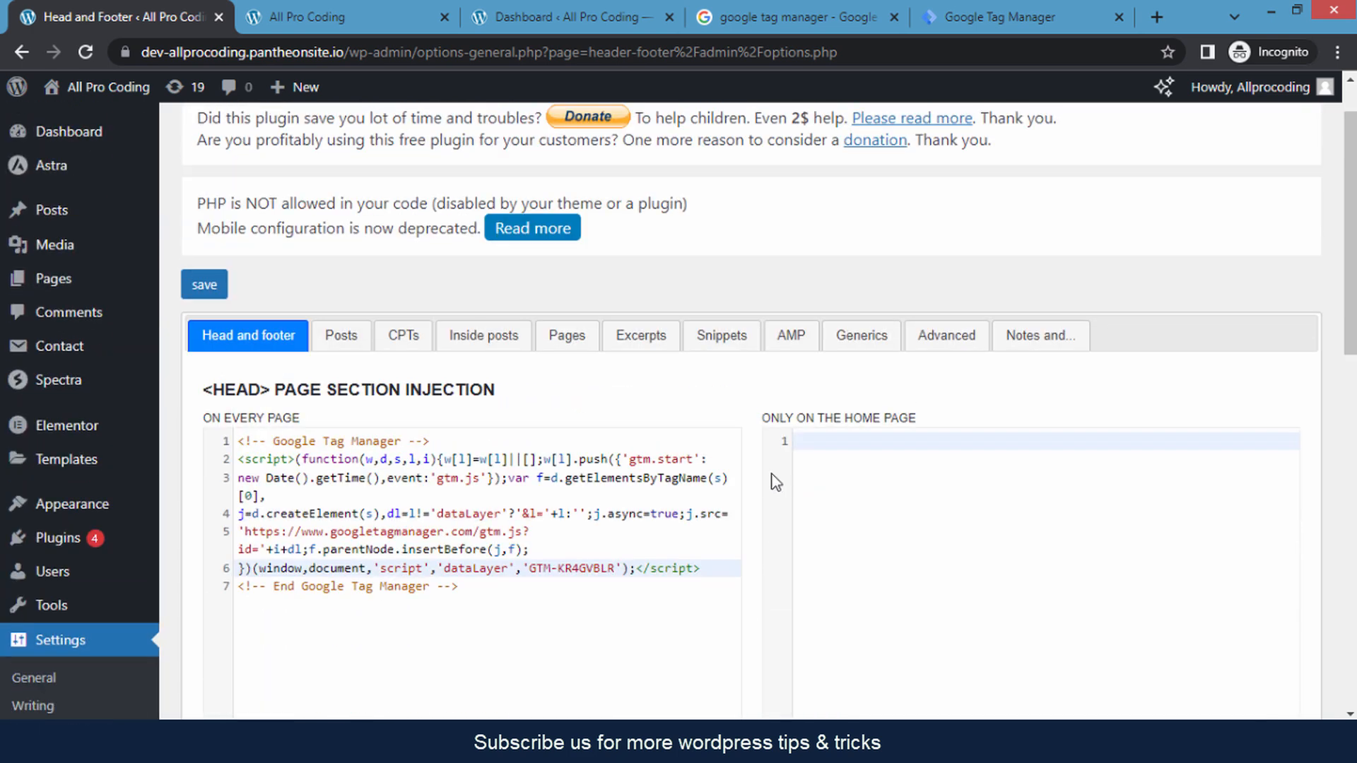
pyautogui.click(205, 286)
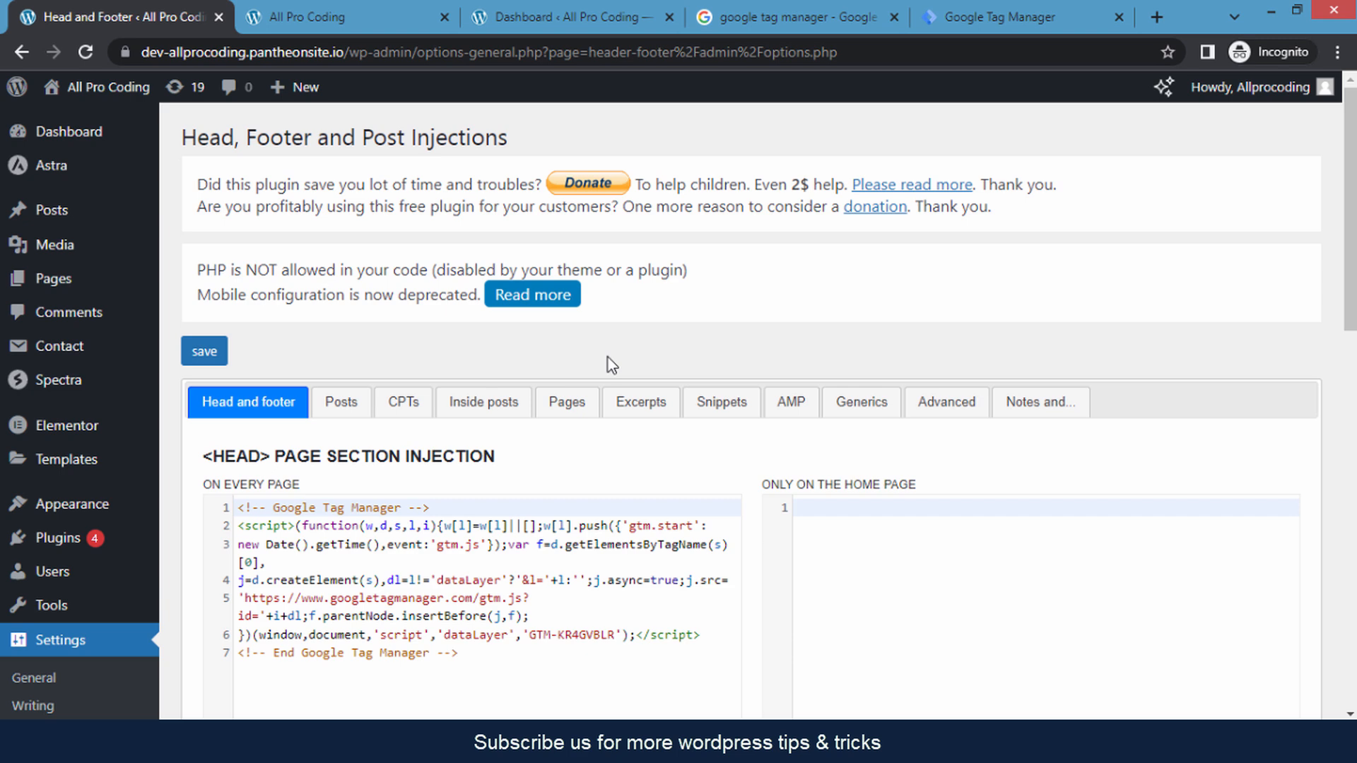
# Review both saved Tag Manager snippets and the plugin's other injection sections, including Pages and Generics, ending back at the head and footer settings
pyautogui.scroll(-5, 607, 346)
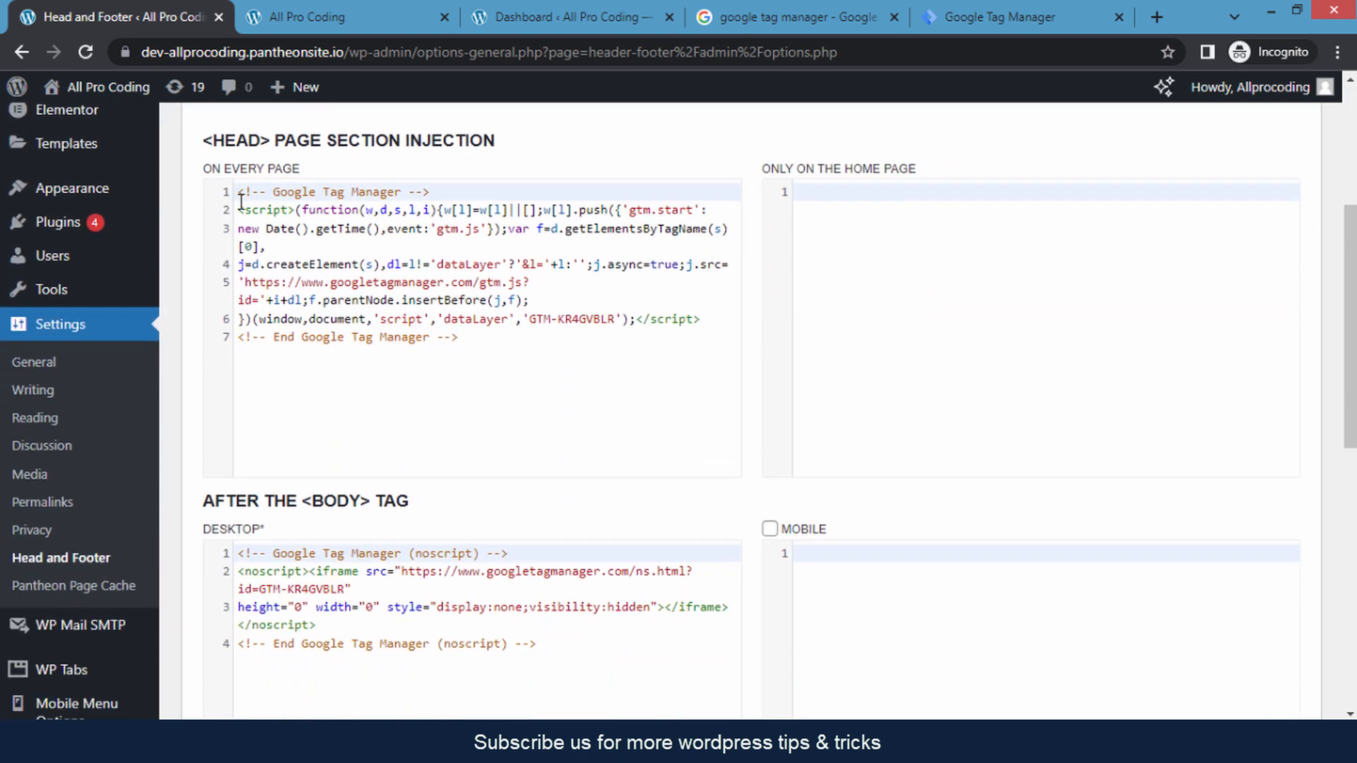
pyautogui.scroll(-6, 241, 201)
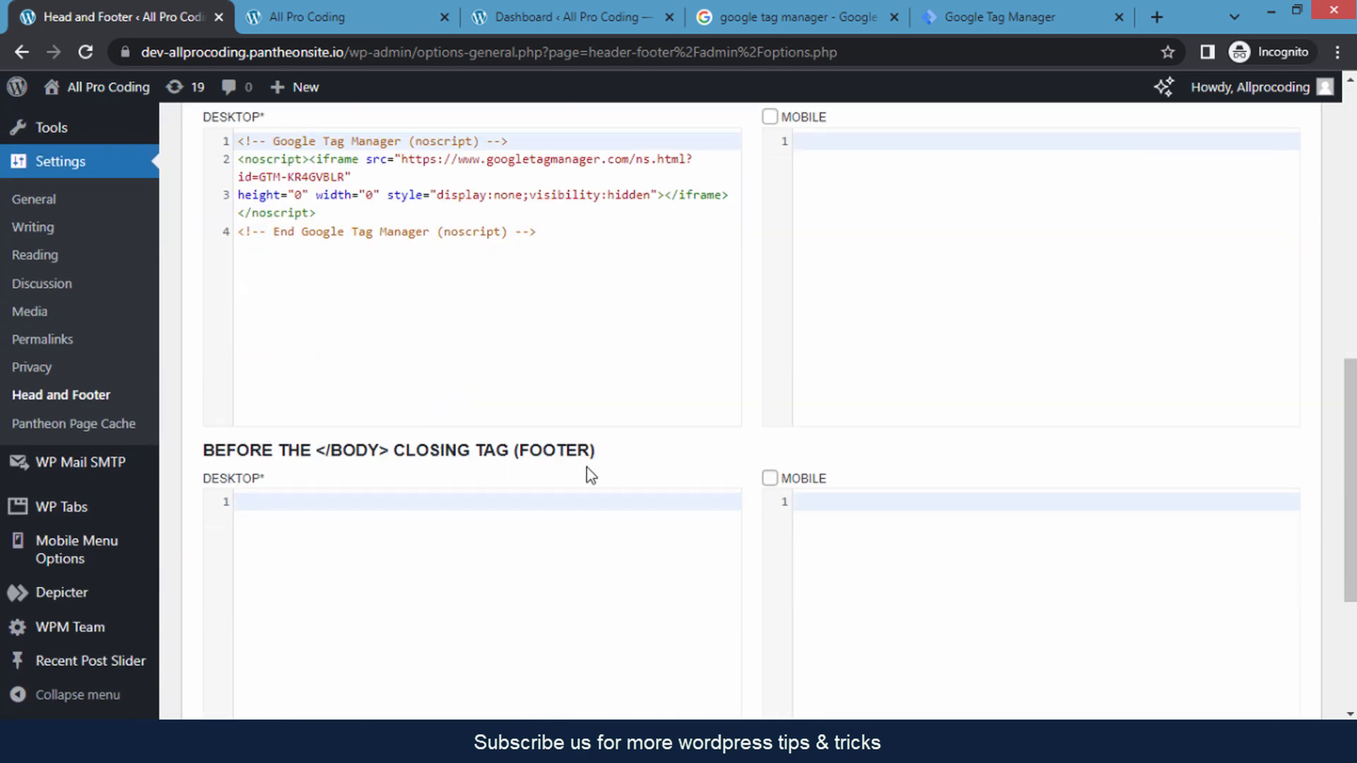
pyautogui.scroll(10, 782, 461)
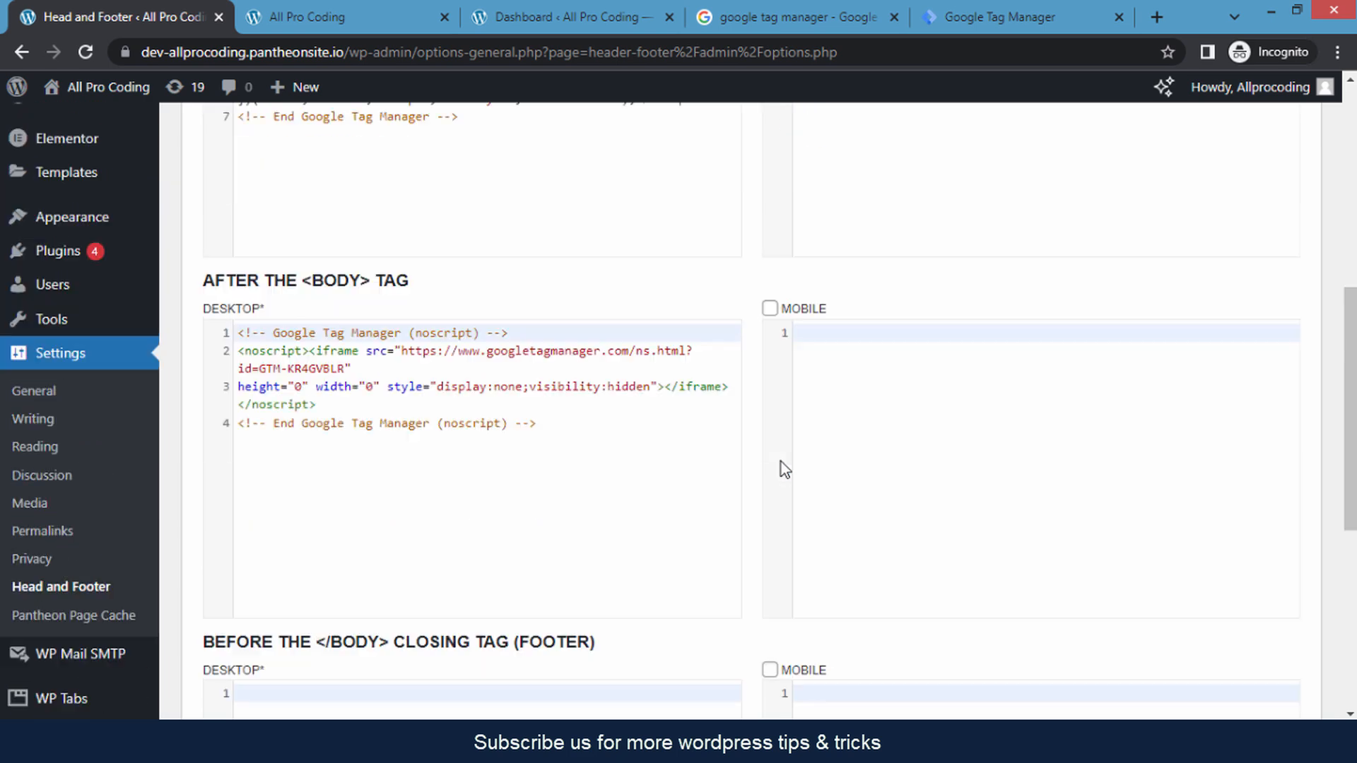
pyautogui.click(522, 412)
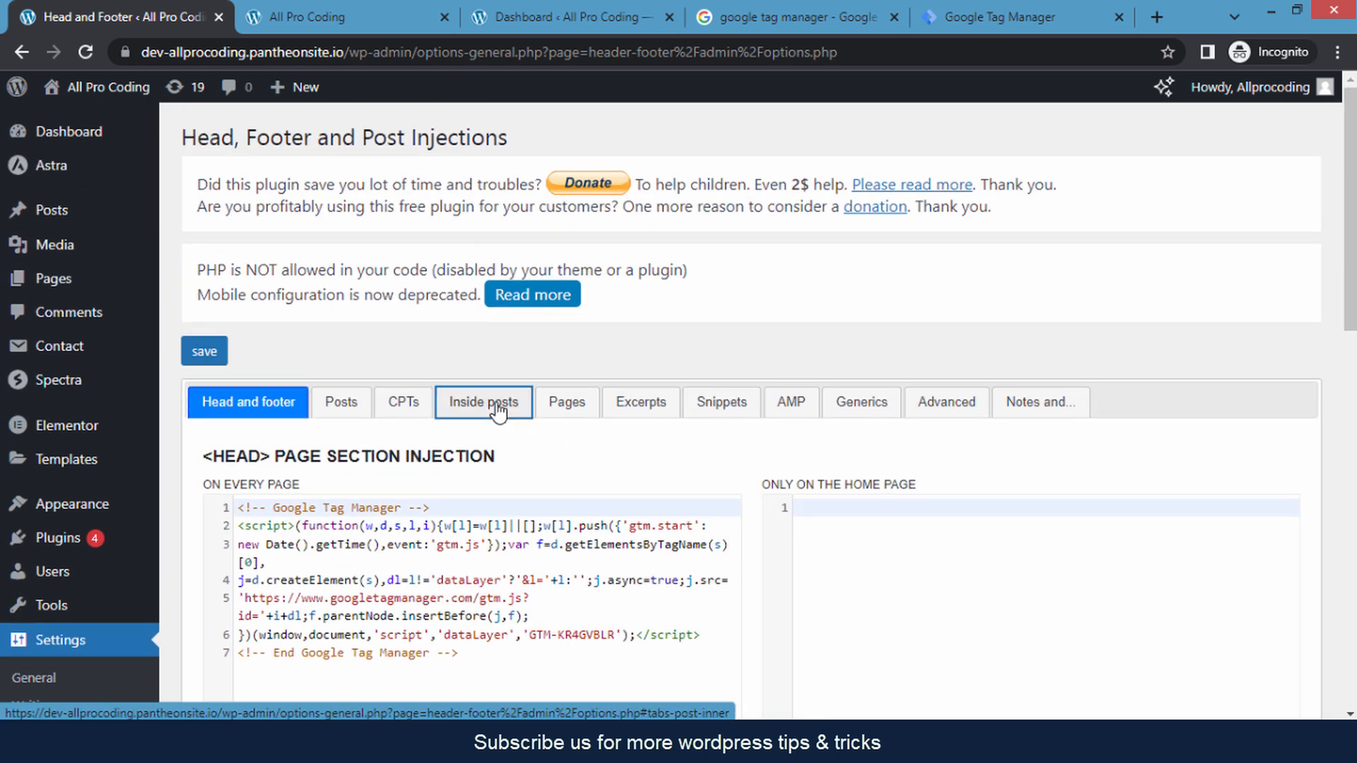
pyautogui.click(576, 408)
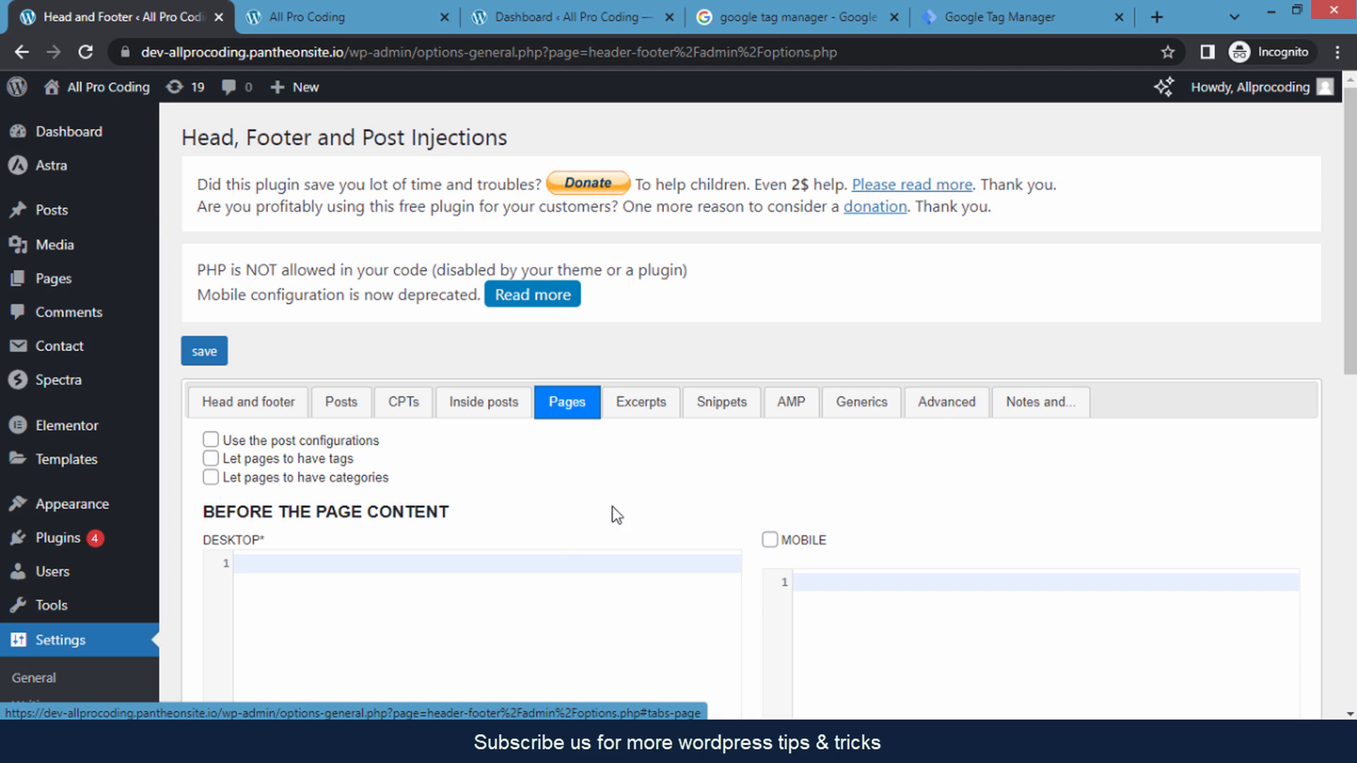
pyautogui.scroll(-2, 665, 488)
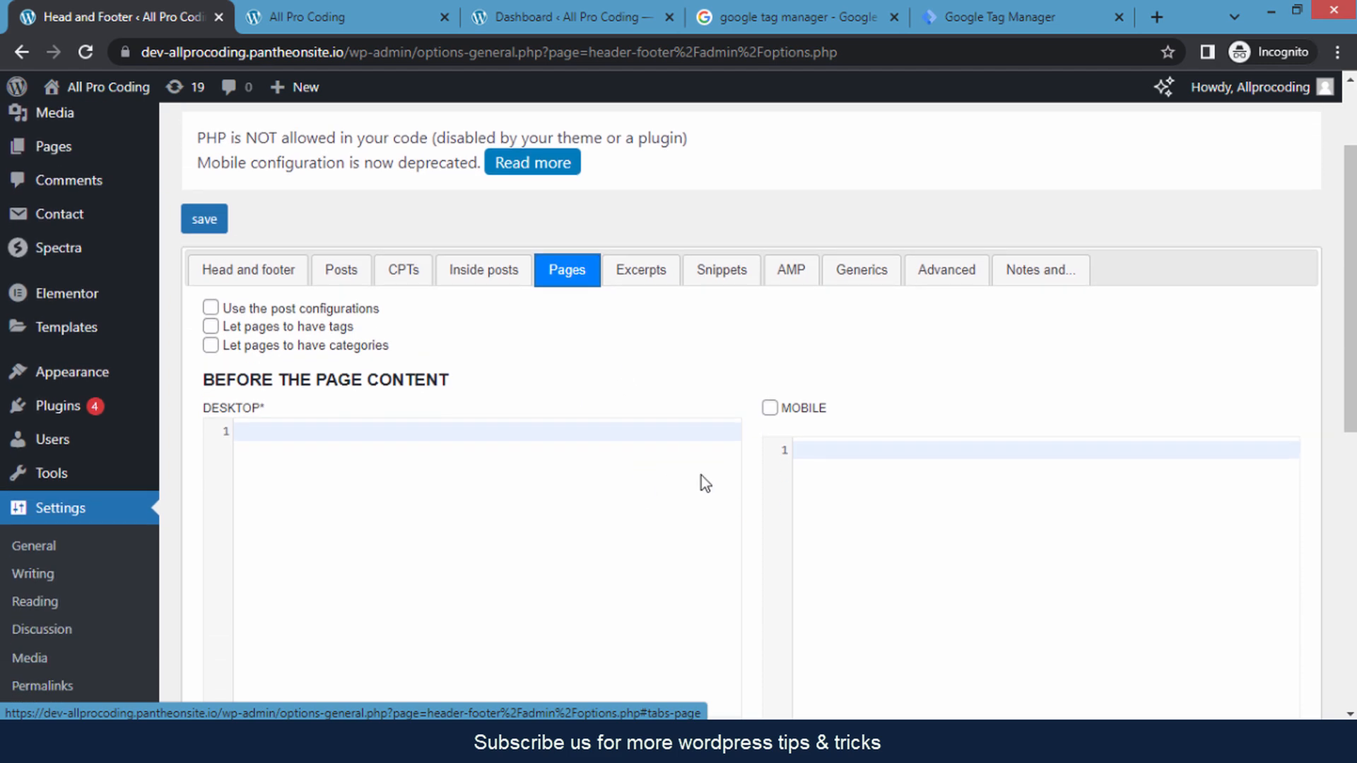
pyautogui.scroll(2, 757, 488)
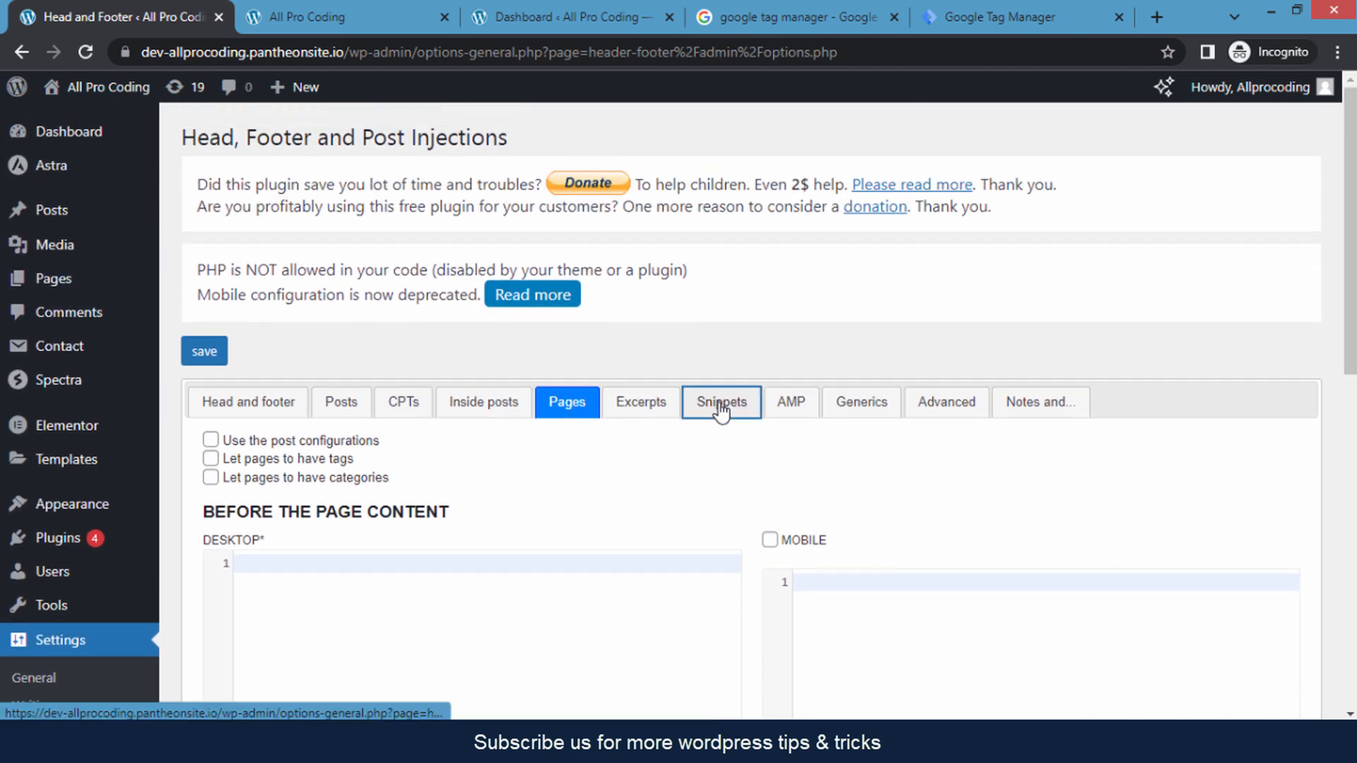
pyautogui.click(721, 405)
pyautogui.click(796, 409)
pyautogui.click(896, 417)
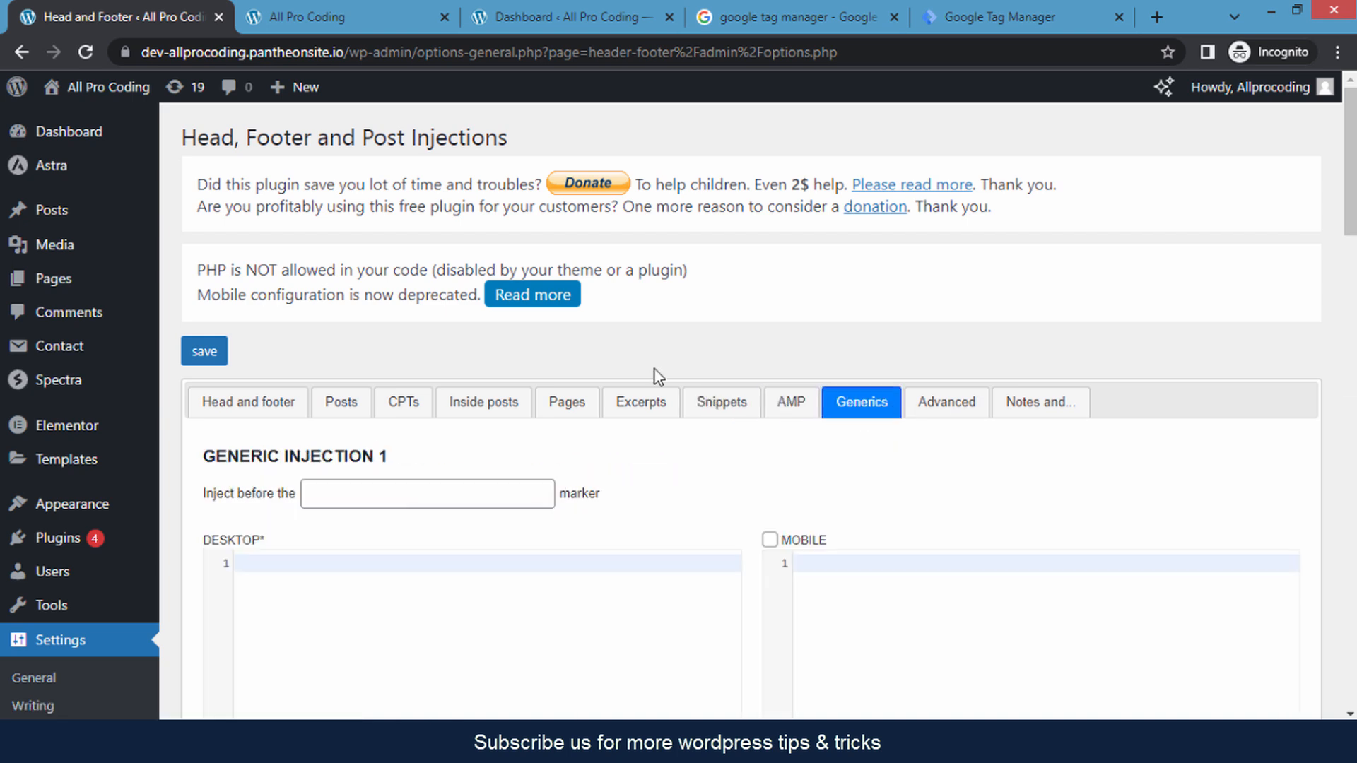
pyautogui.click(269, 398)
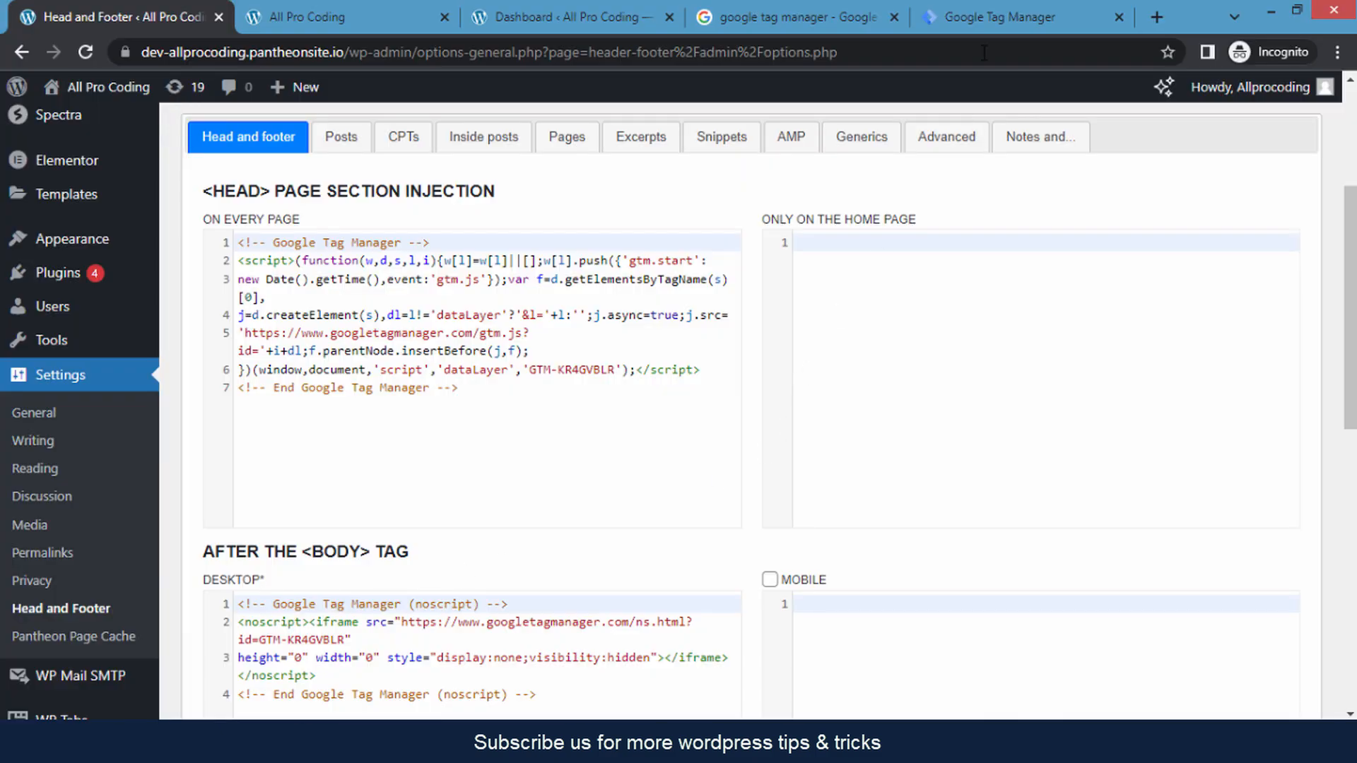
# In Google Tag Manager, dismiss the installation instructions and publish the container to the Live environment without a version name or description
pyautogui.click(997, 16)
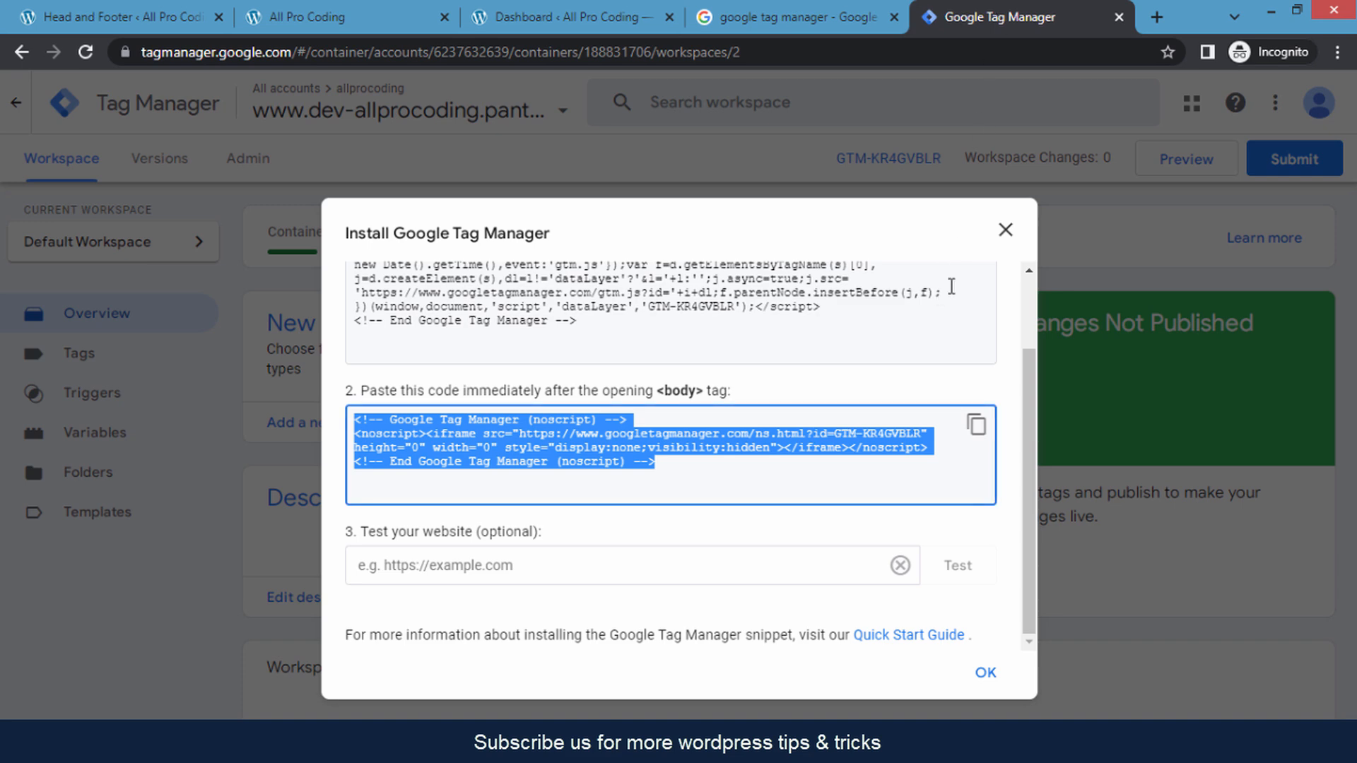
pyautogui.click(1004, 234)
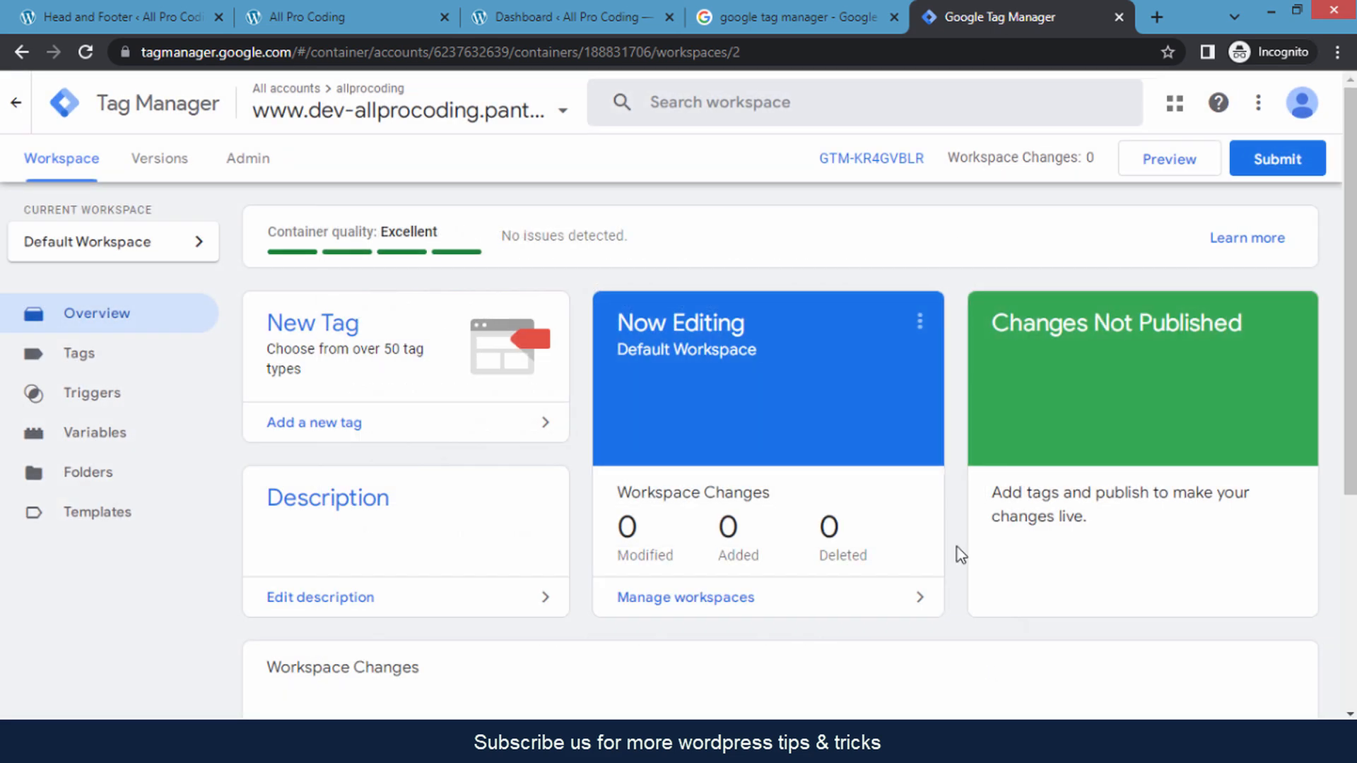
pyautogui.click(1284, 170)
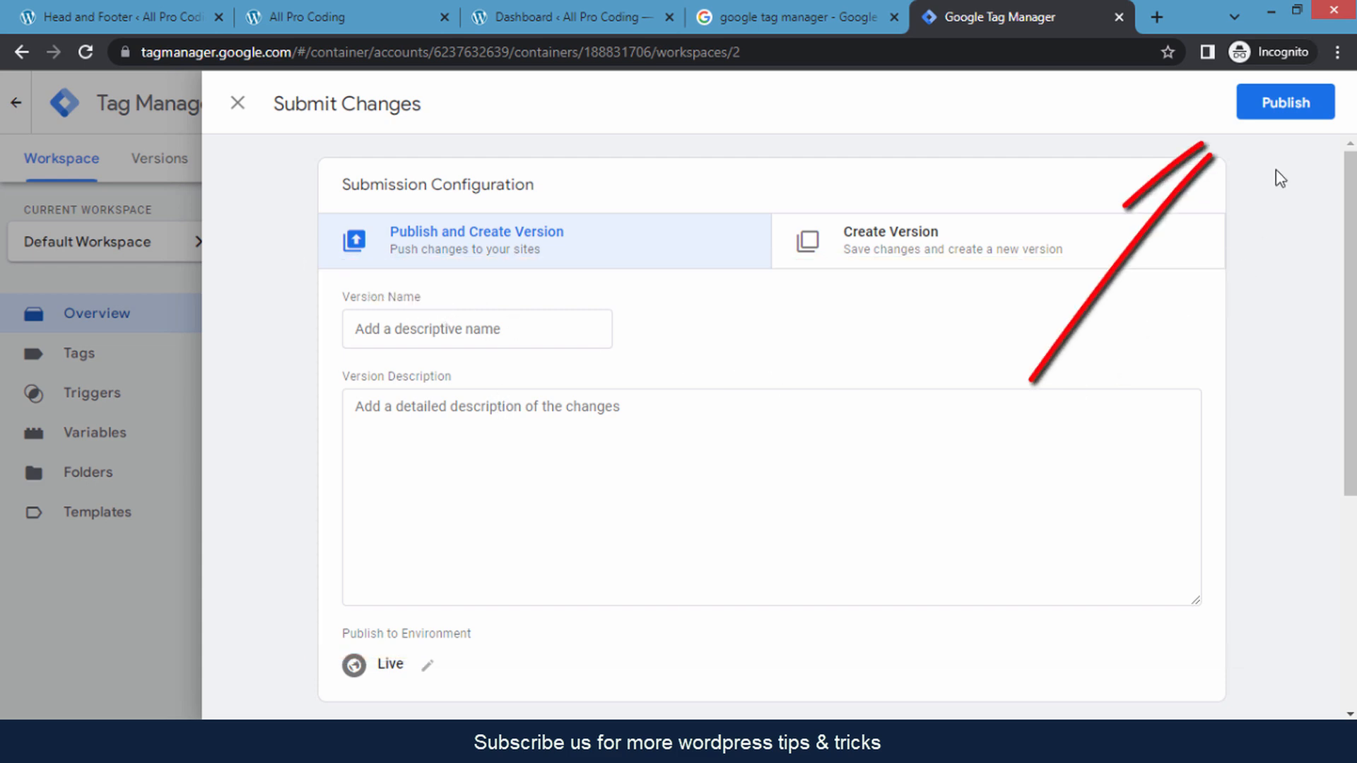
pyautogui.click(1278, 113)
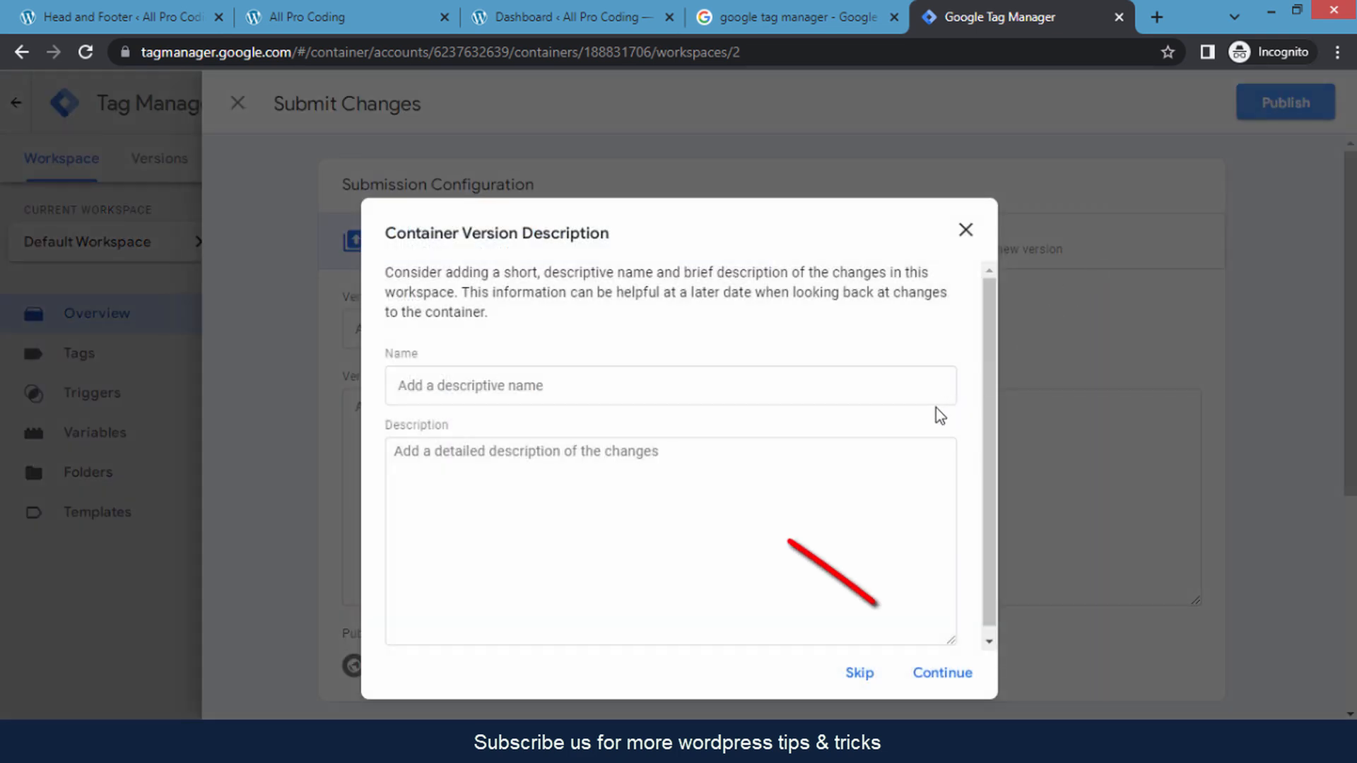
pyautogui.click(945, 675)
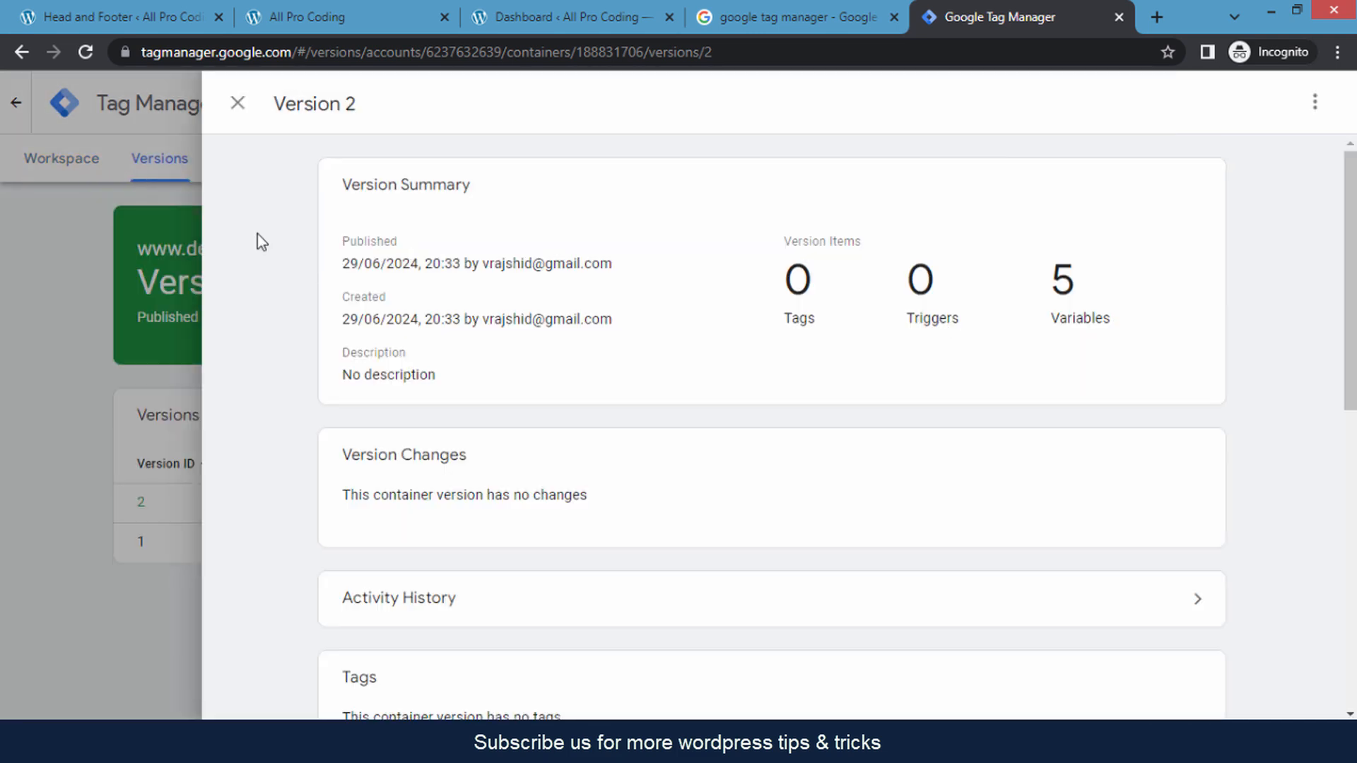
pyautogui.click(238, 106)
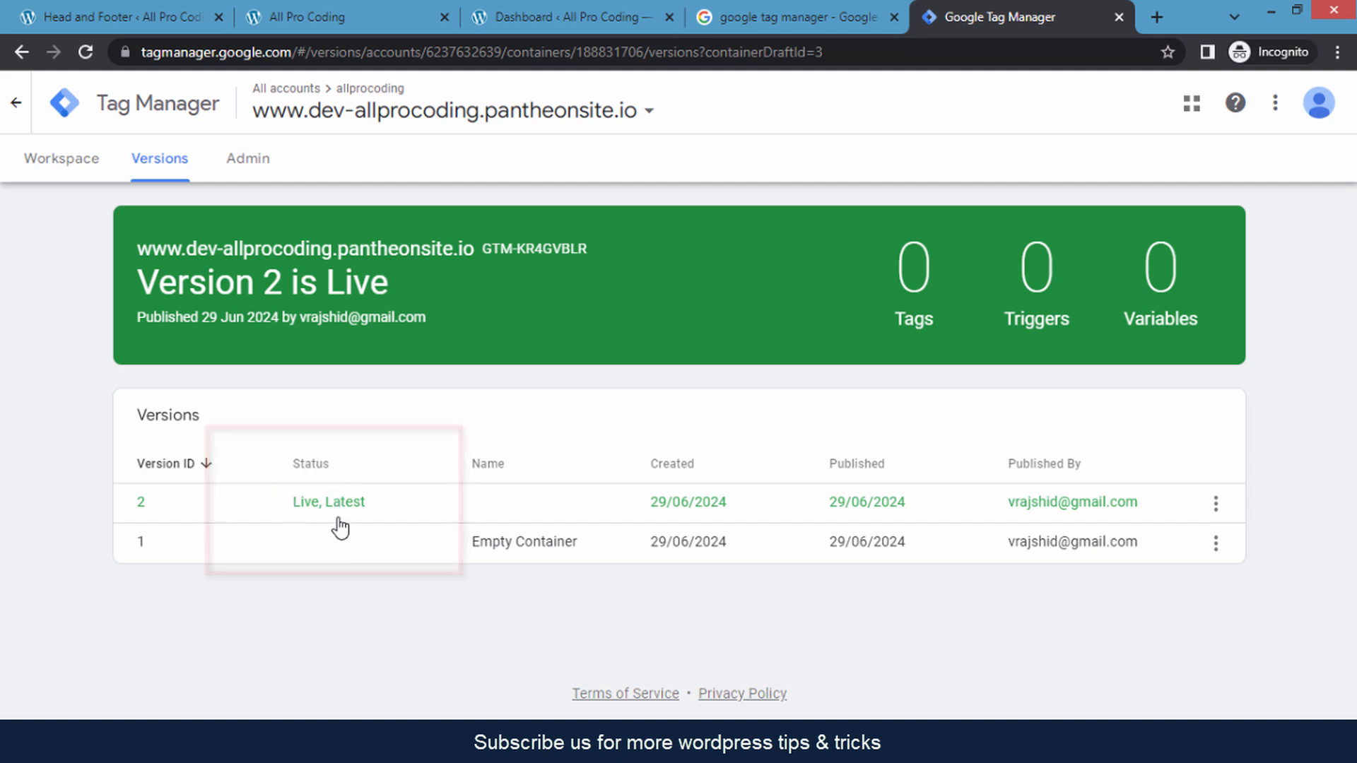
# Return to the container's workspace and start Preview mode, reaching Tag Assistant's website URL entry
pyautogui.click(50, 181)
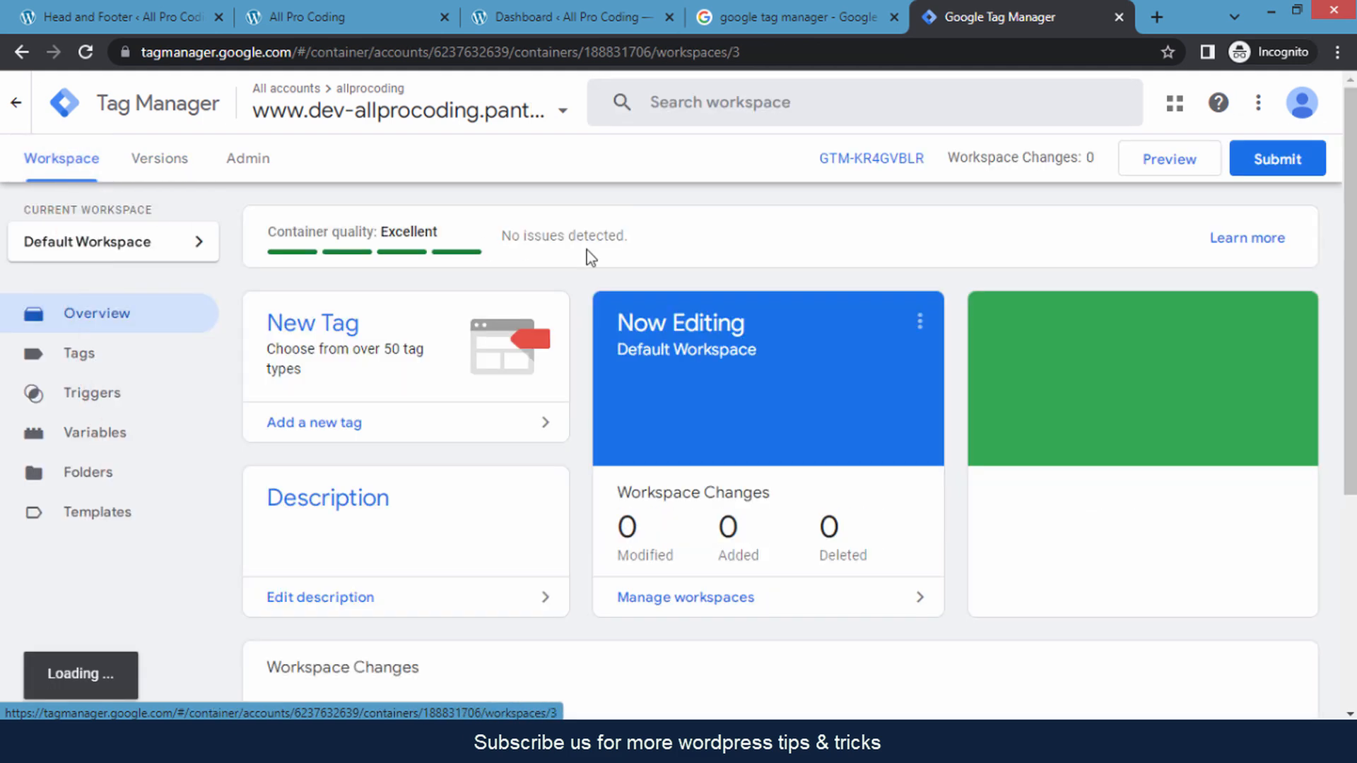
pyautogui.click(1138, 178)
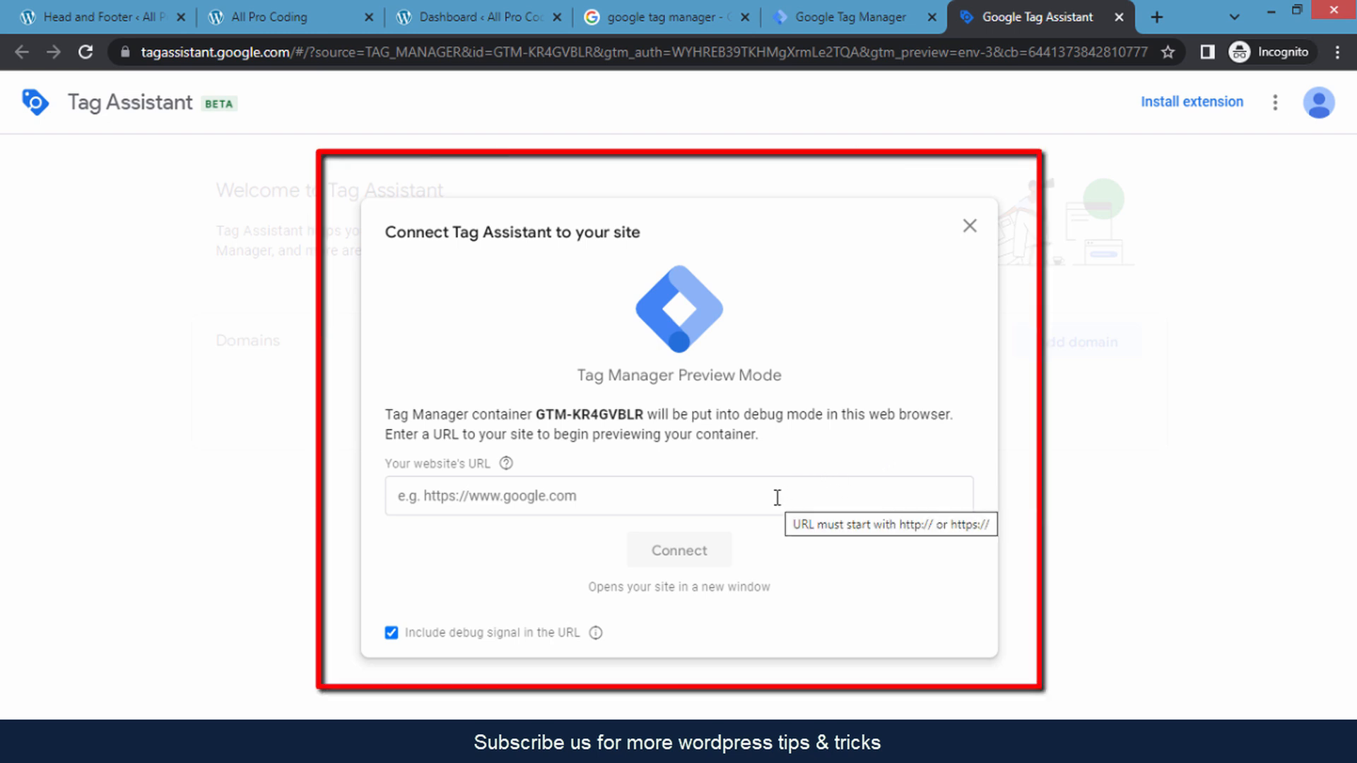
pyautogui.click(637, 495)
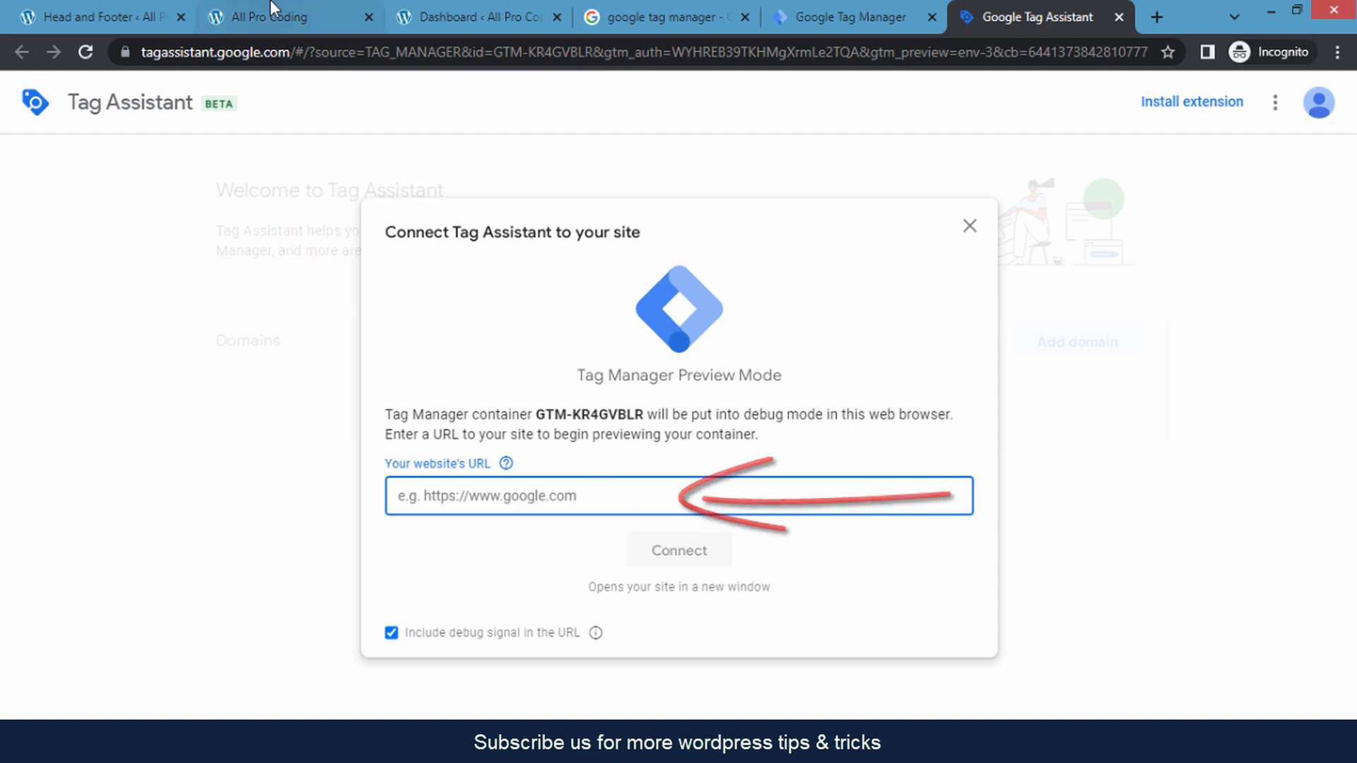
pyautogui.click(290, 16)
pyautogui.click(287, 54)
pyautogui.rightClick(287, 54)
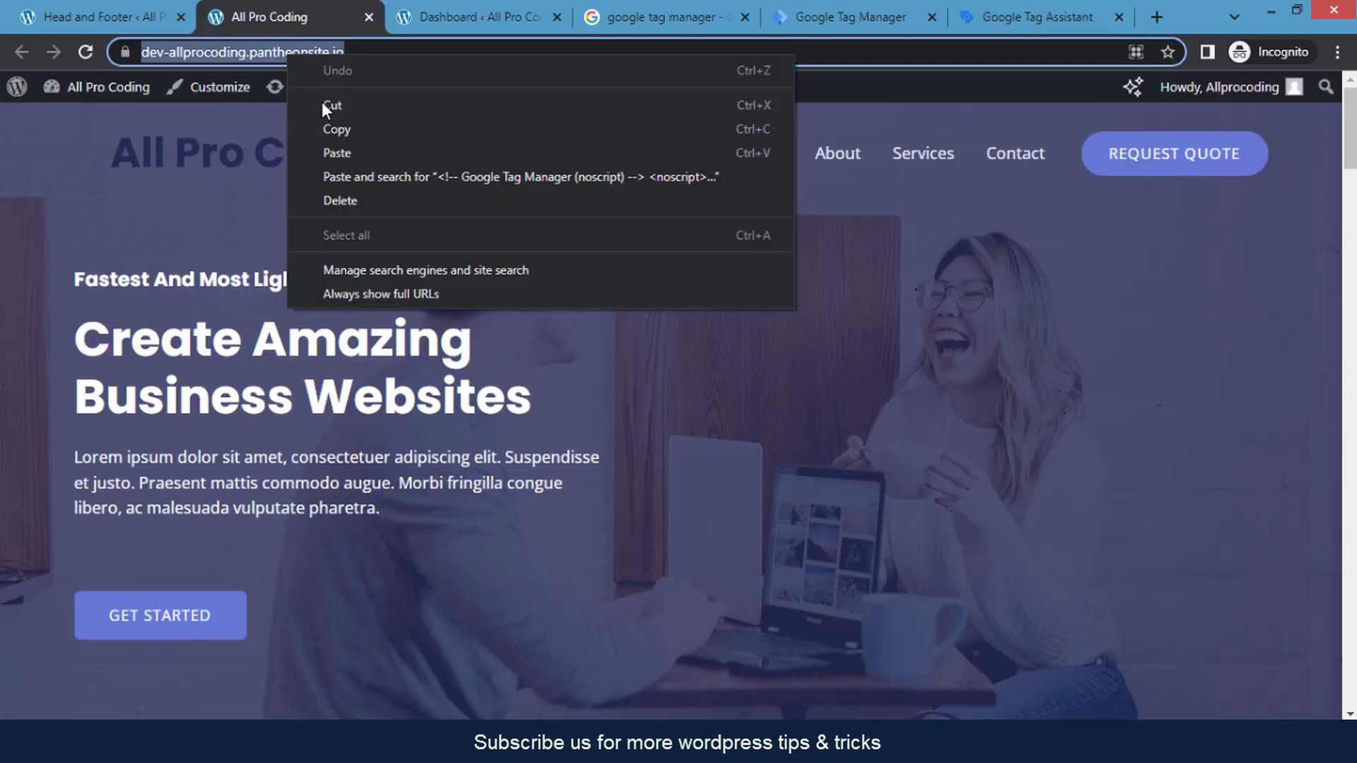
pyautogui.click(346, 132)
pyautogui.click(1029, 3)
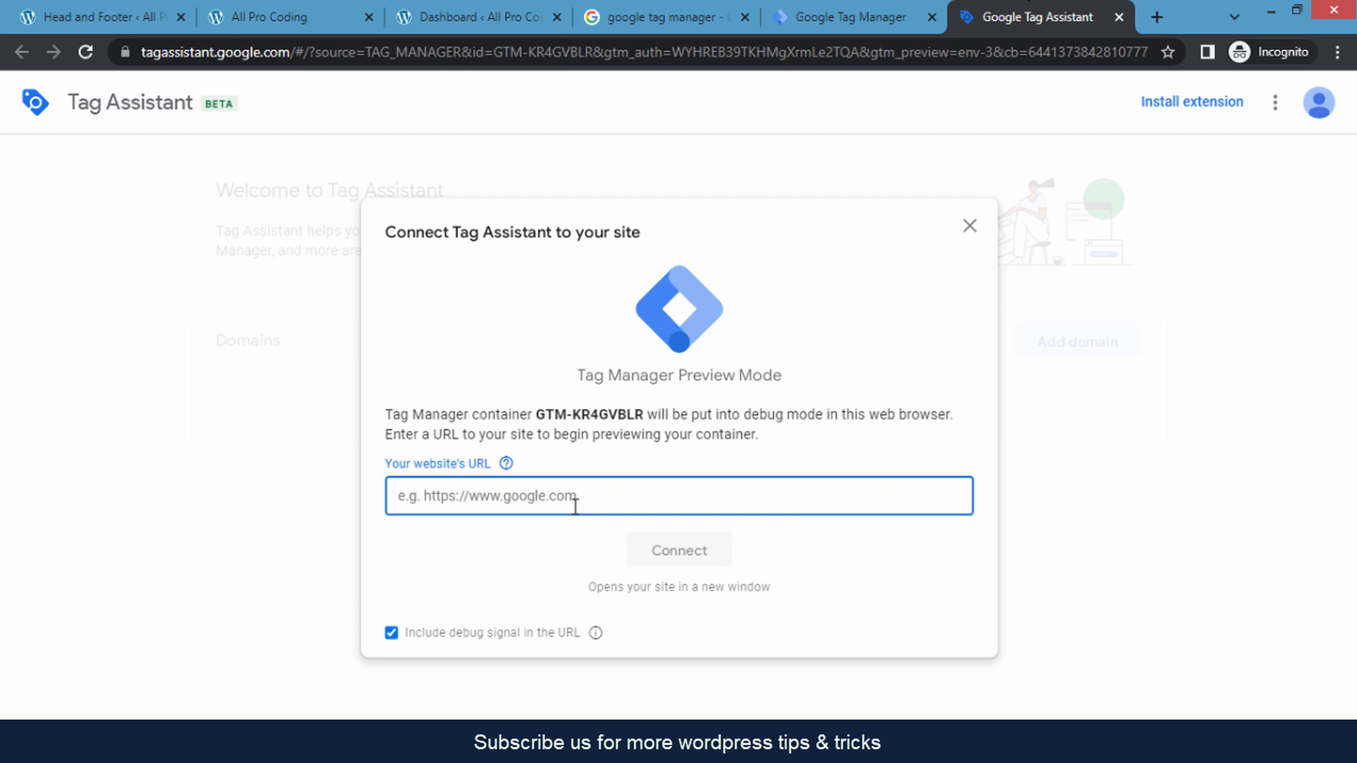
pyautogui.hotkey('ctrl', 'v')
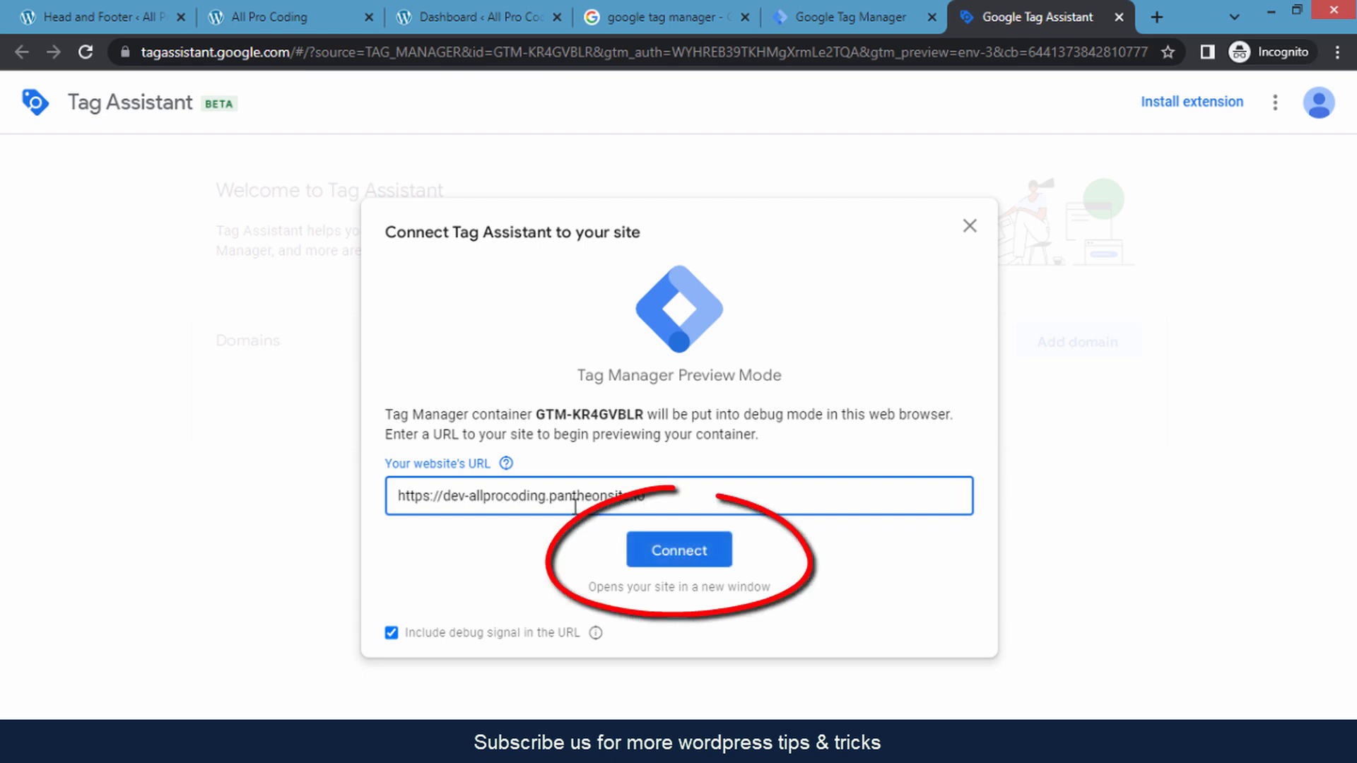
# Connect Tag Assistant to the site to test the container, and close the site's debug window once connected
pyautogui.click(689, 553)
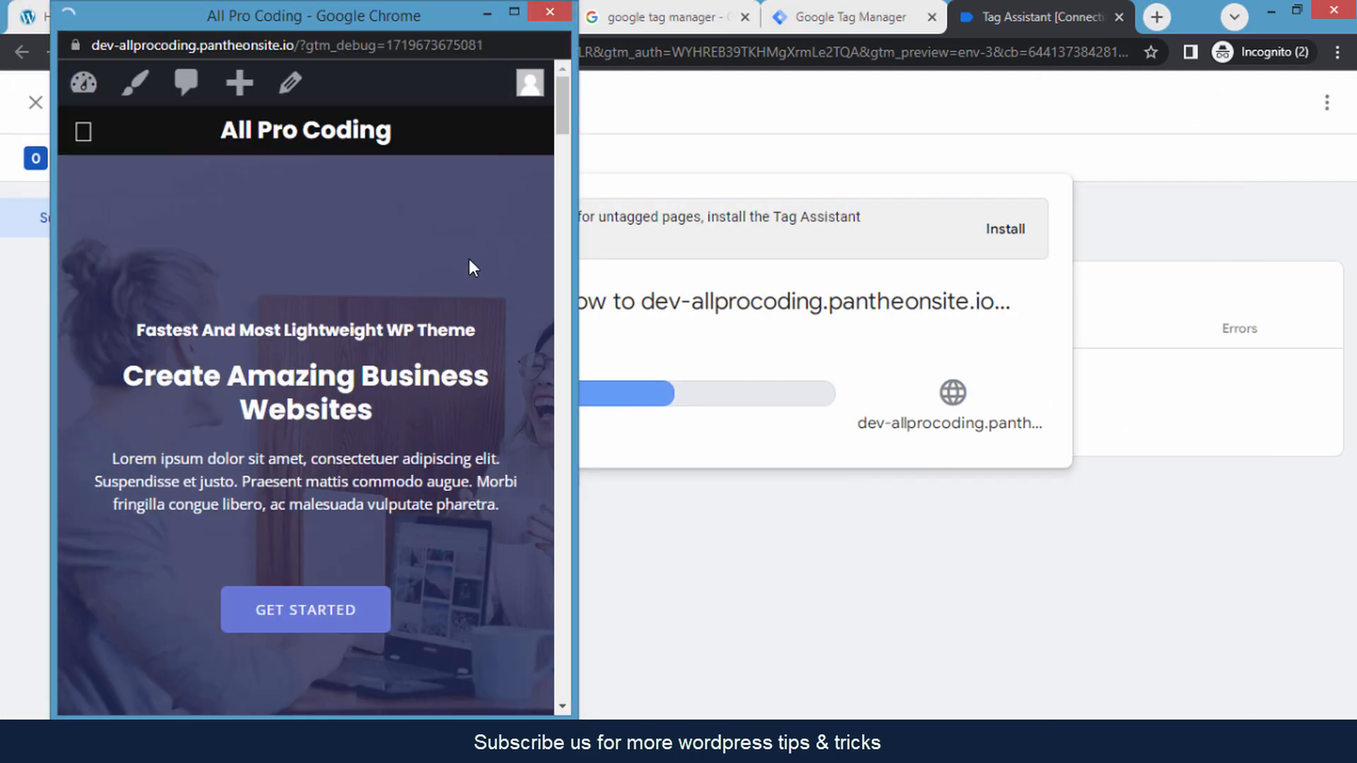
pyautogui.click(514, 12)
pyautogui.press('super+Down')
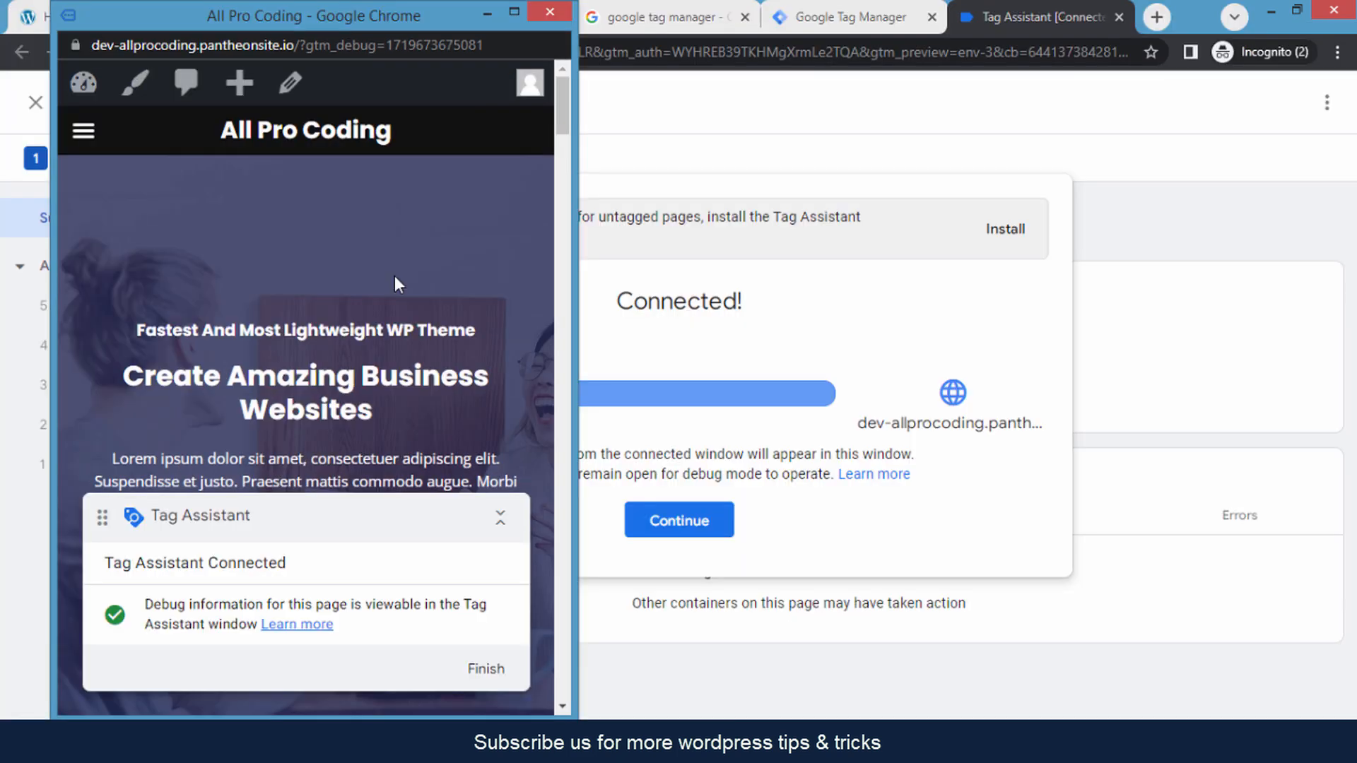
pyautogui.click(550, 14)
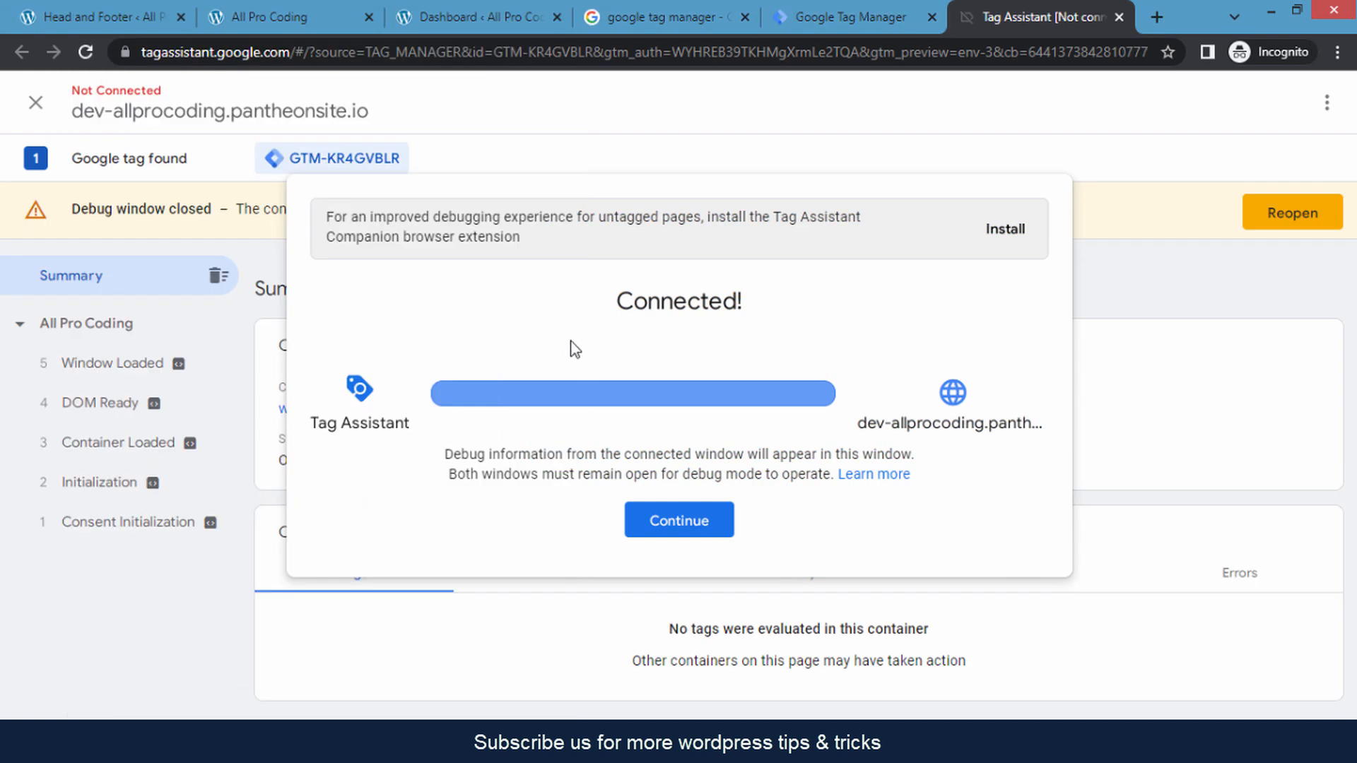